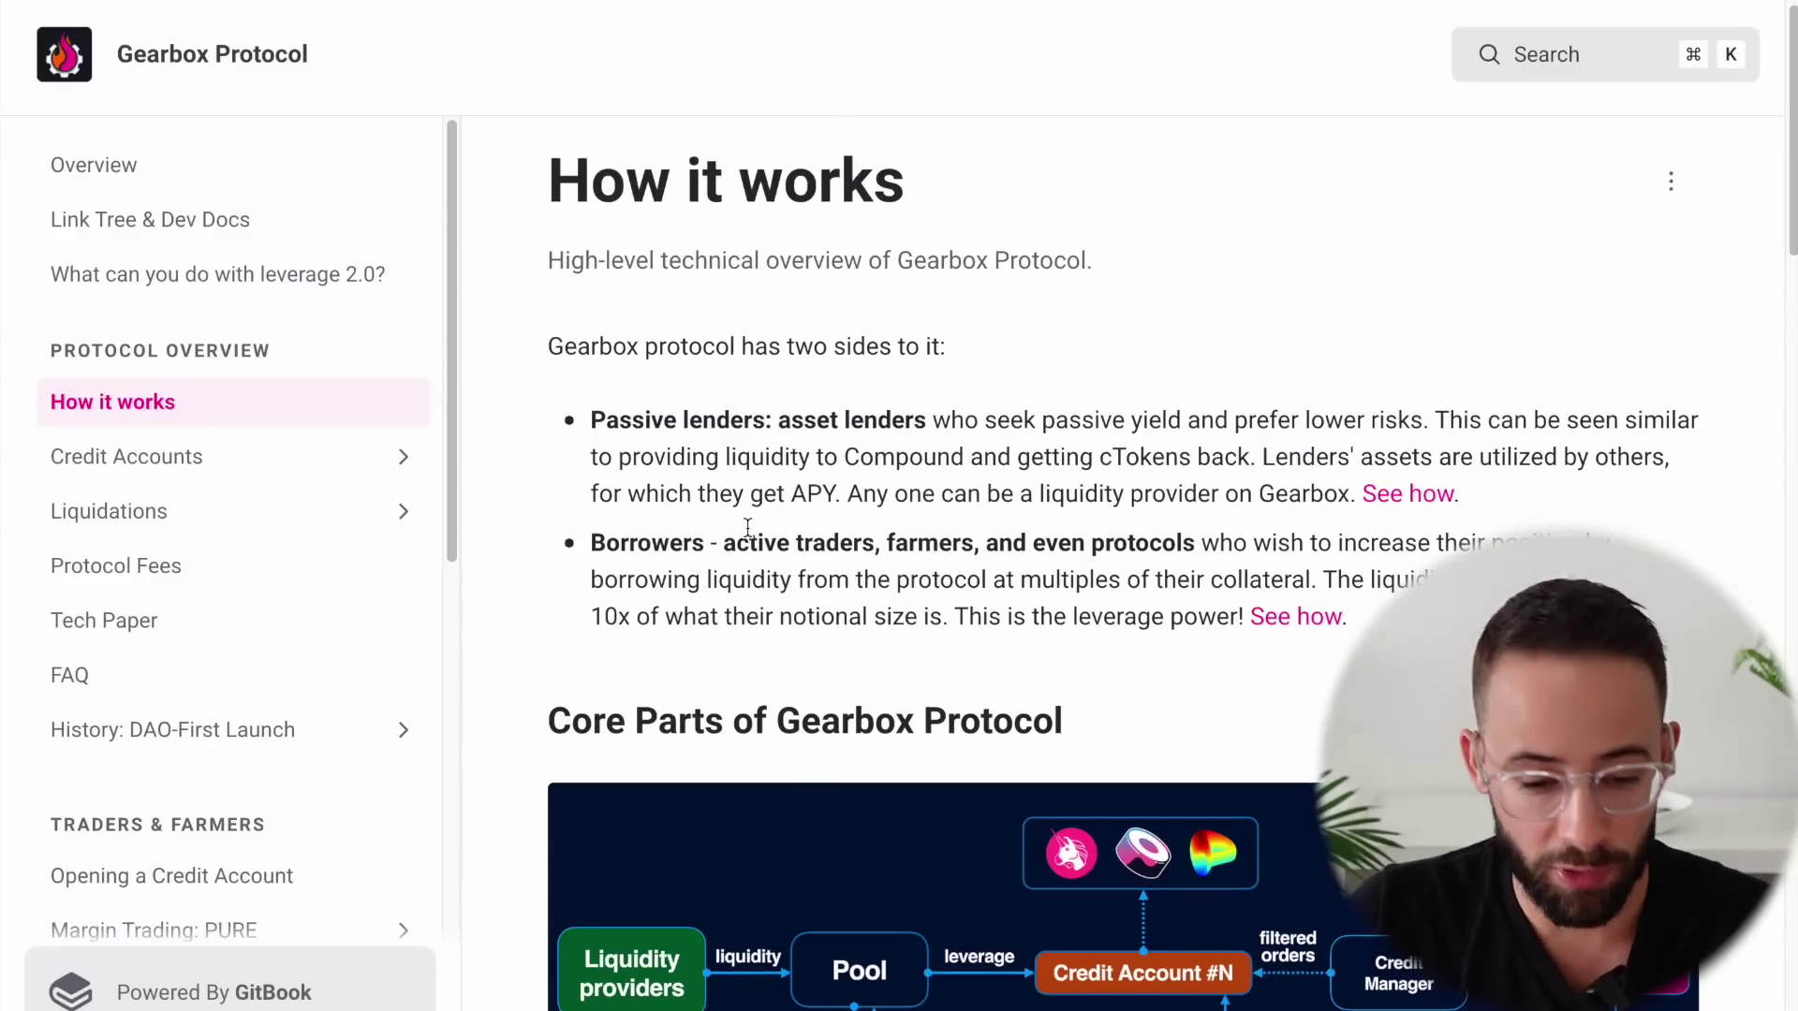
Highlight the terms "Passive lenders" and "Borrowers" in the How it works overview of the Gearbox docs.
left_click_drag(591, 420, 766, 423)
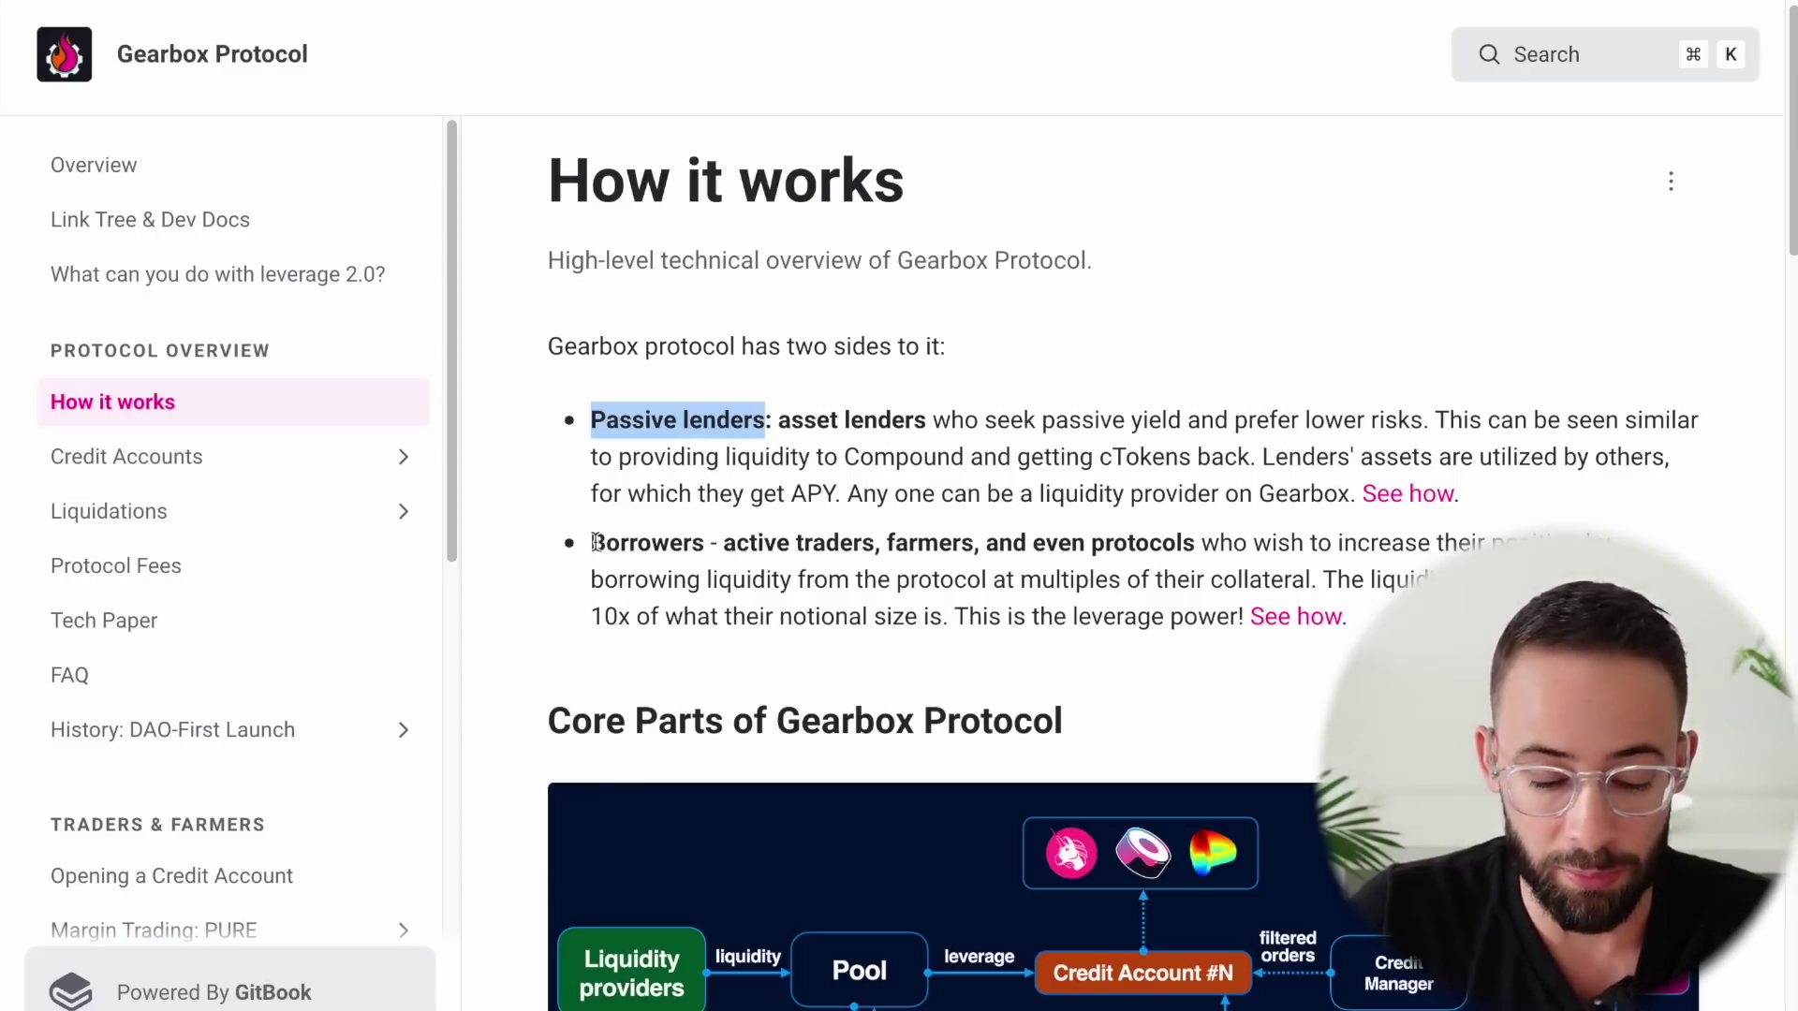
left_click_drag(591, 543, 713, 541)
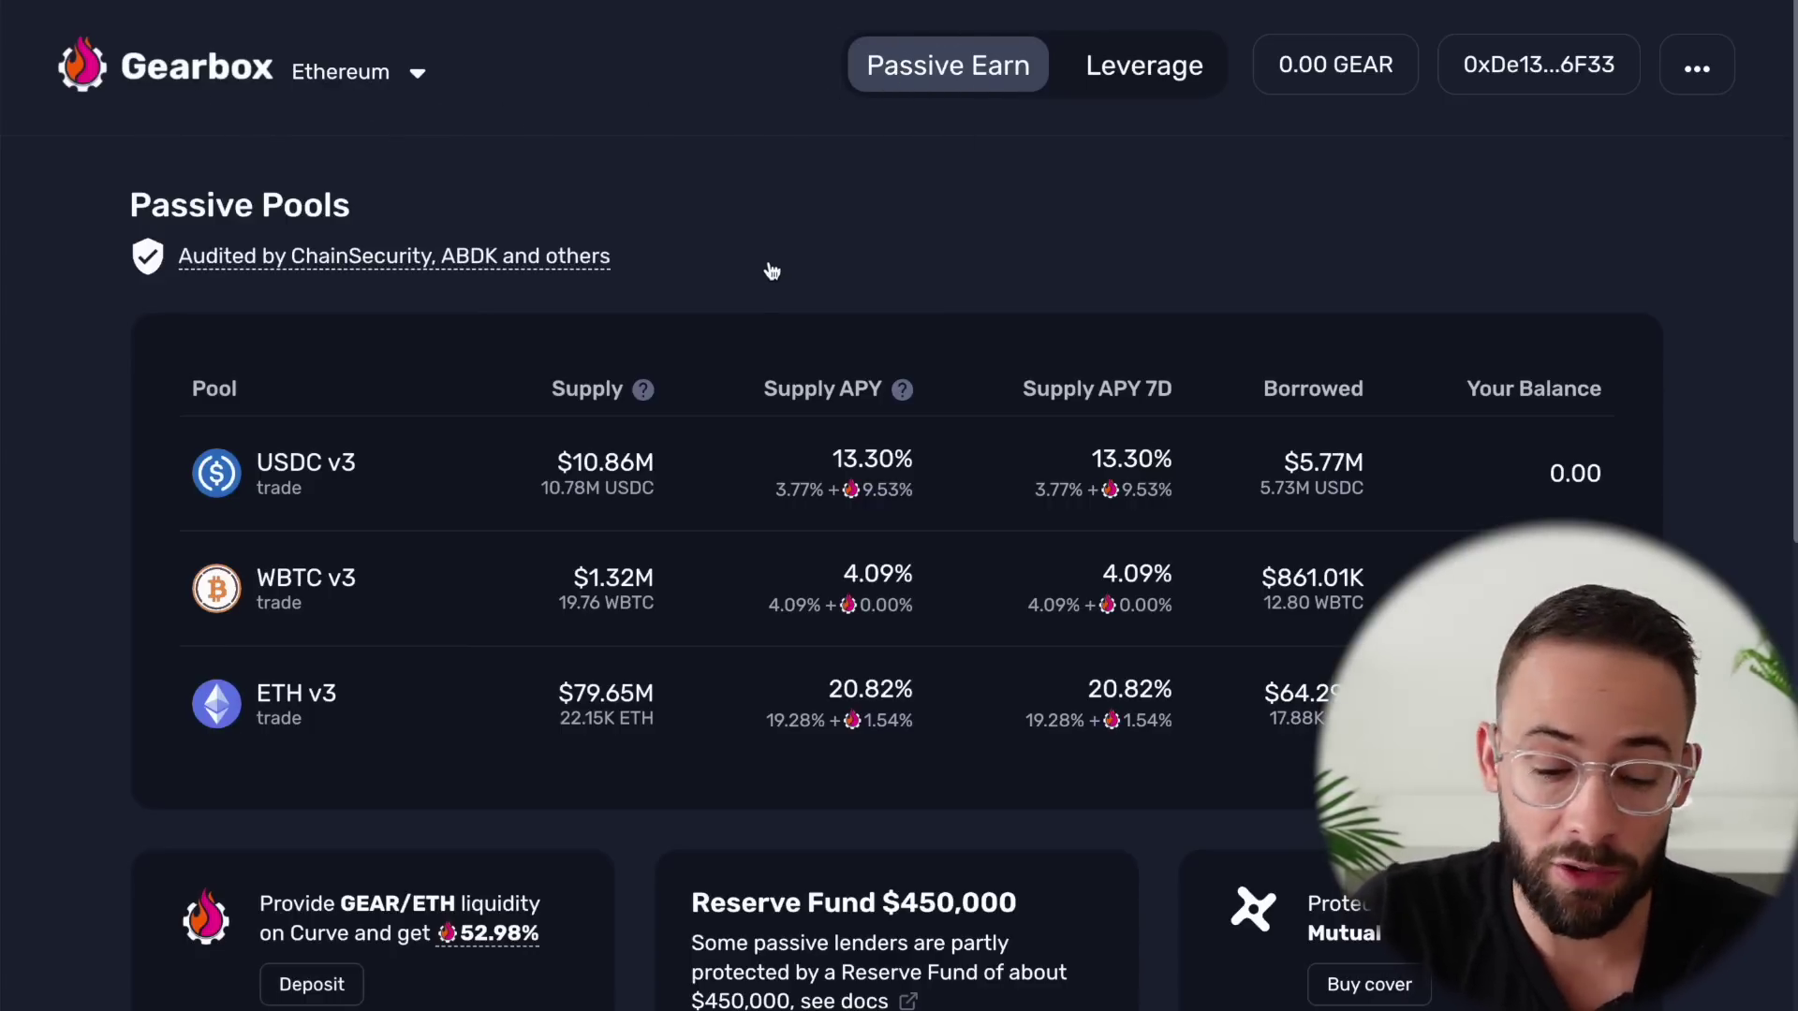
Look over the Passive Pools table in the Gearbox app and open the Leverage section to review its offers.
scroll(754, 253, "down", 1)
scroll(843, 327, "up", 1)
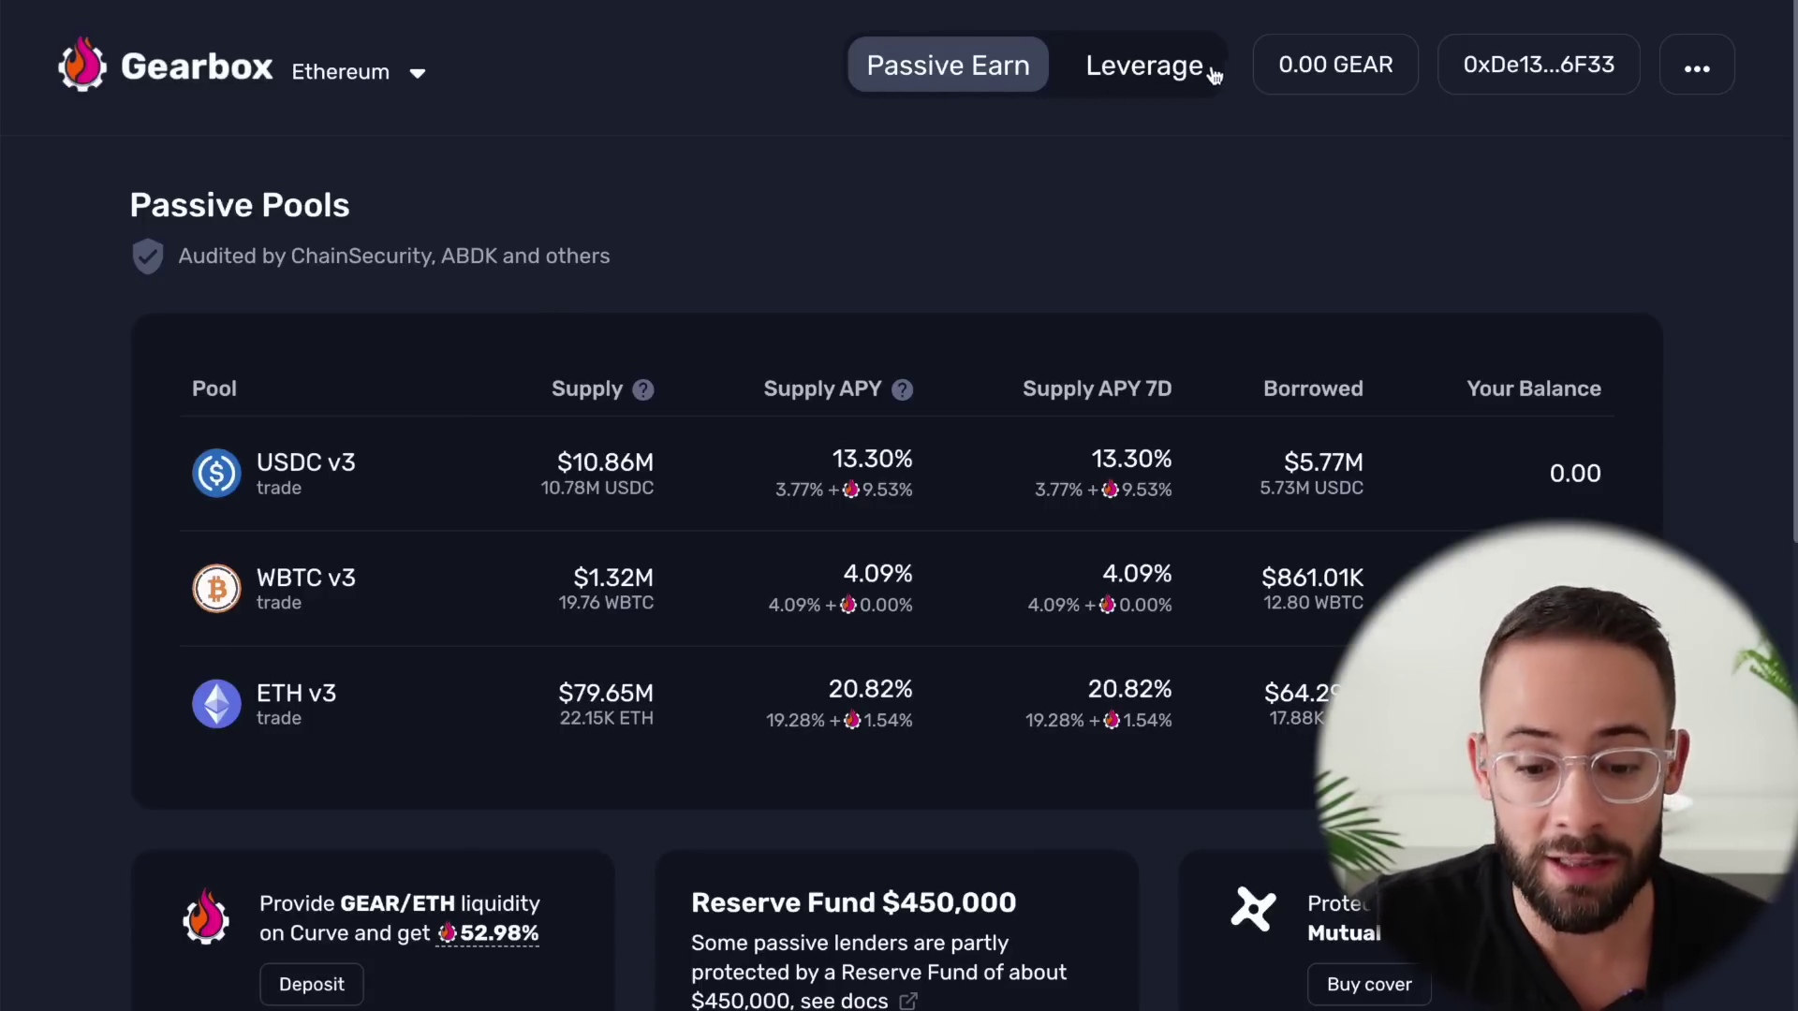
left_click(1128, 71)
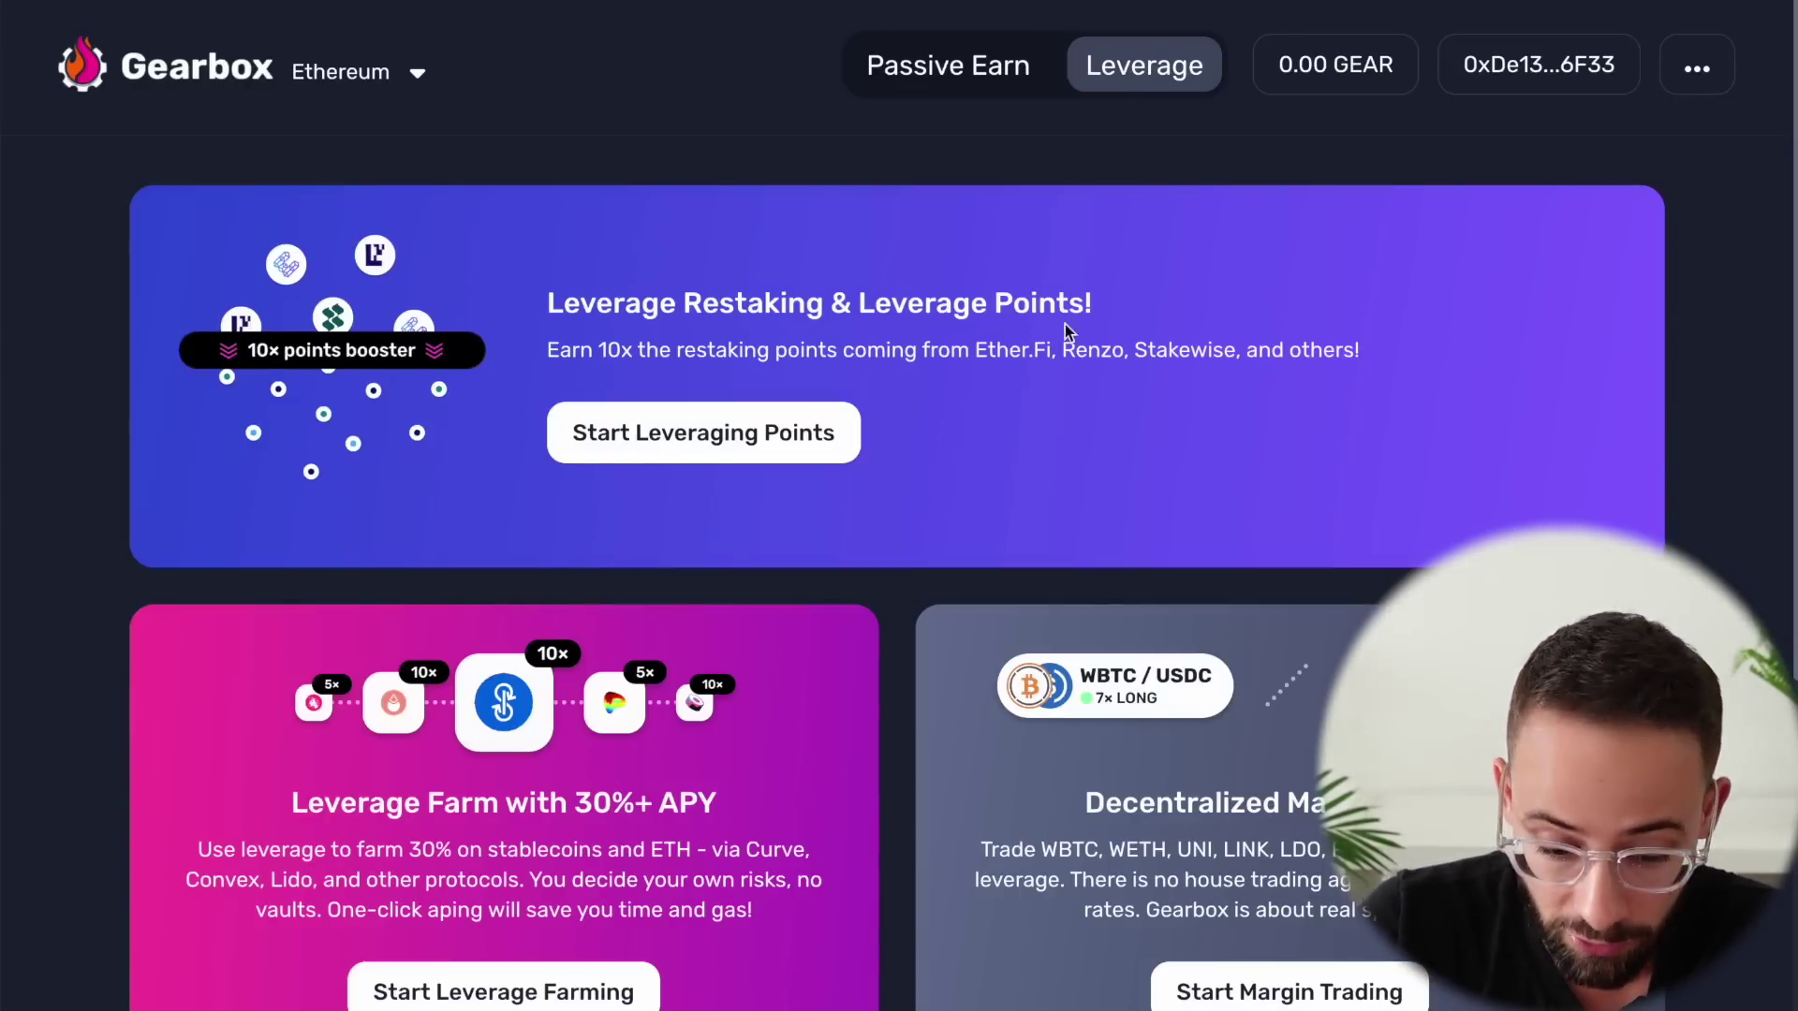
scroll(1003, 522, "down", 5)
scroll(721, 491, "up", 3)
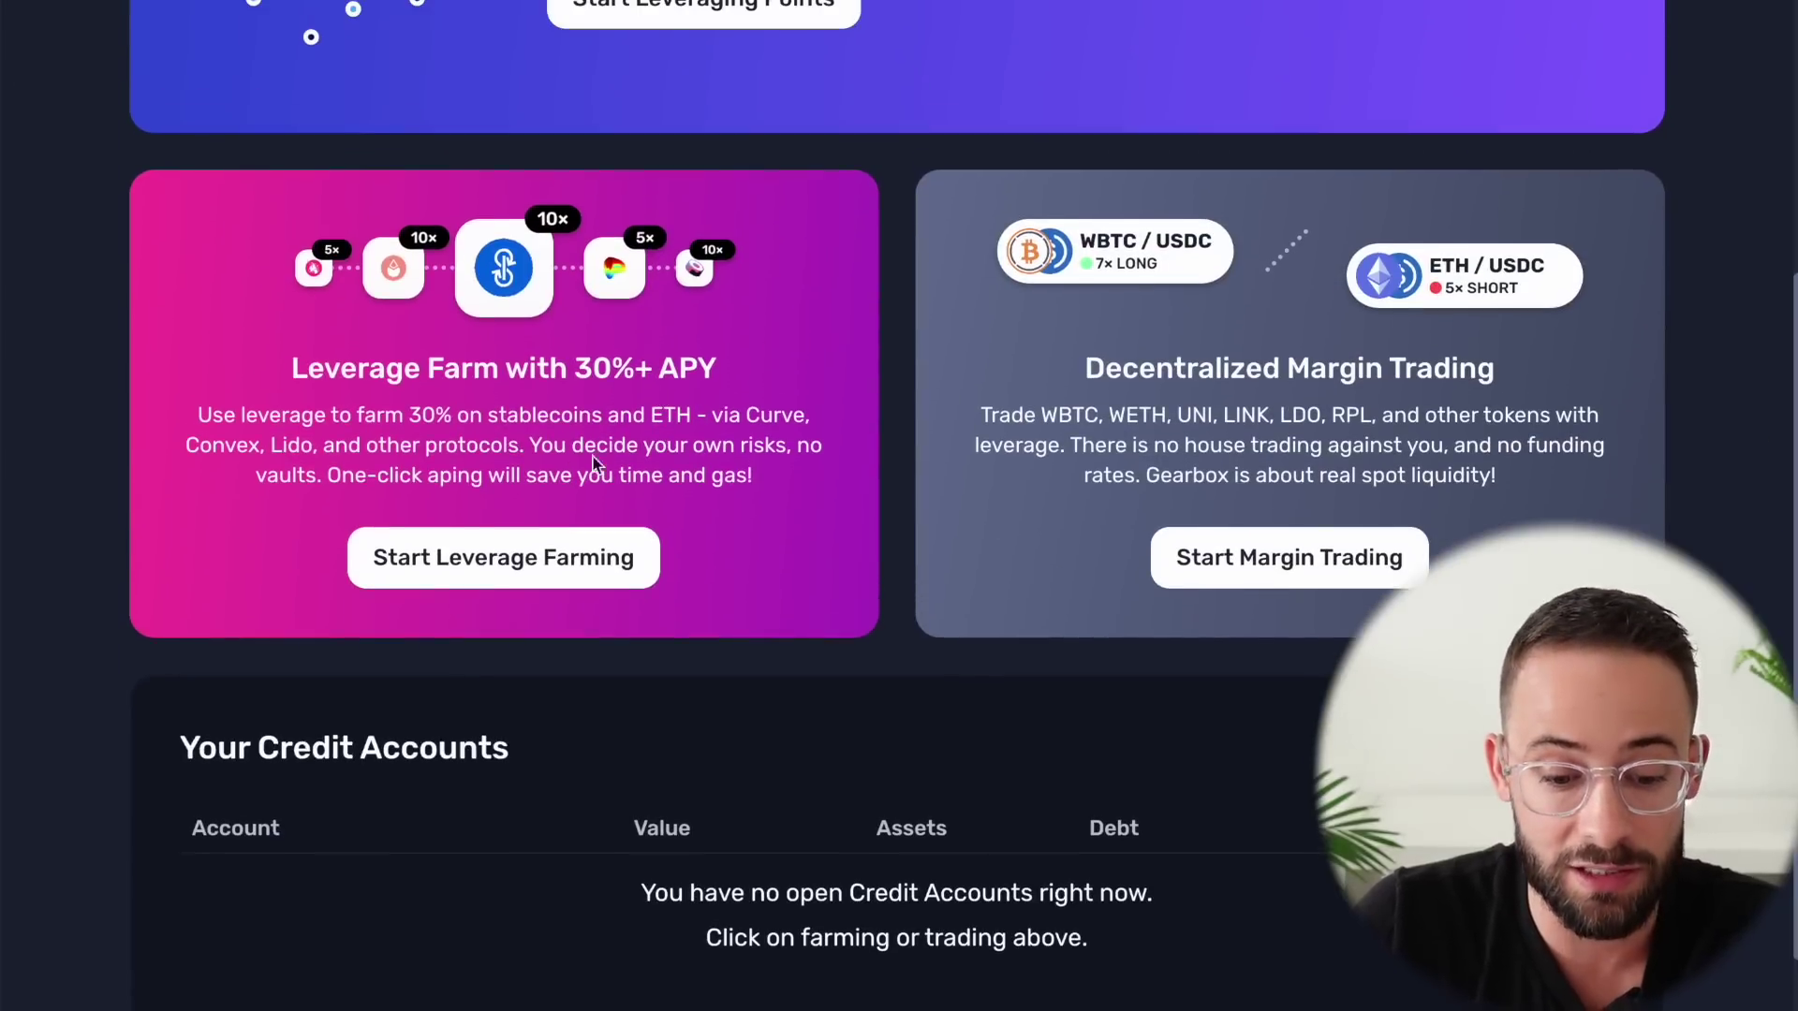
scroll(712, 509, "up", 1)
scroll(717, 518, "up", 1)
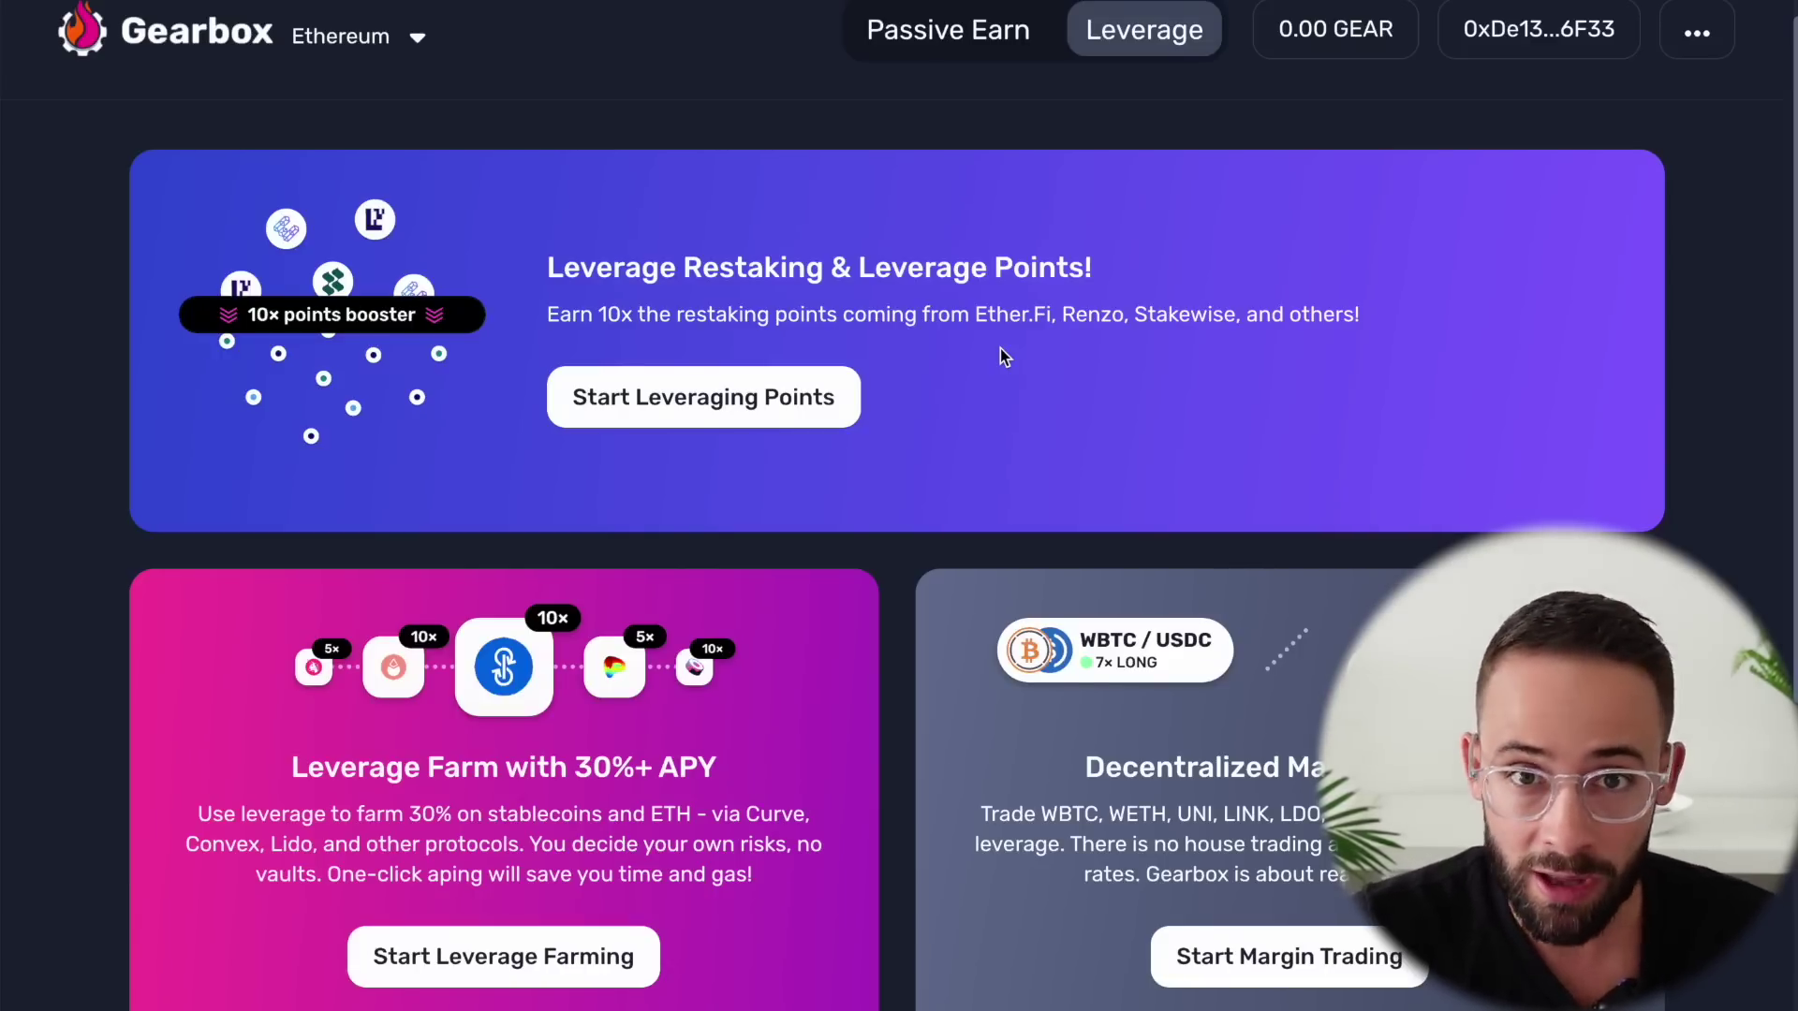
scroll(1000, 349, "up", 1)
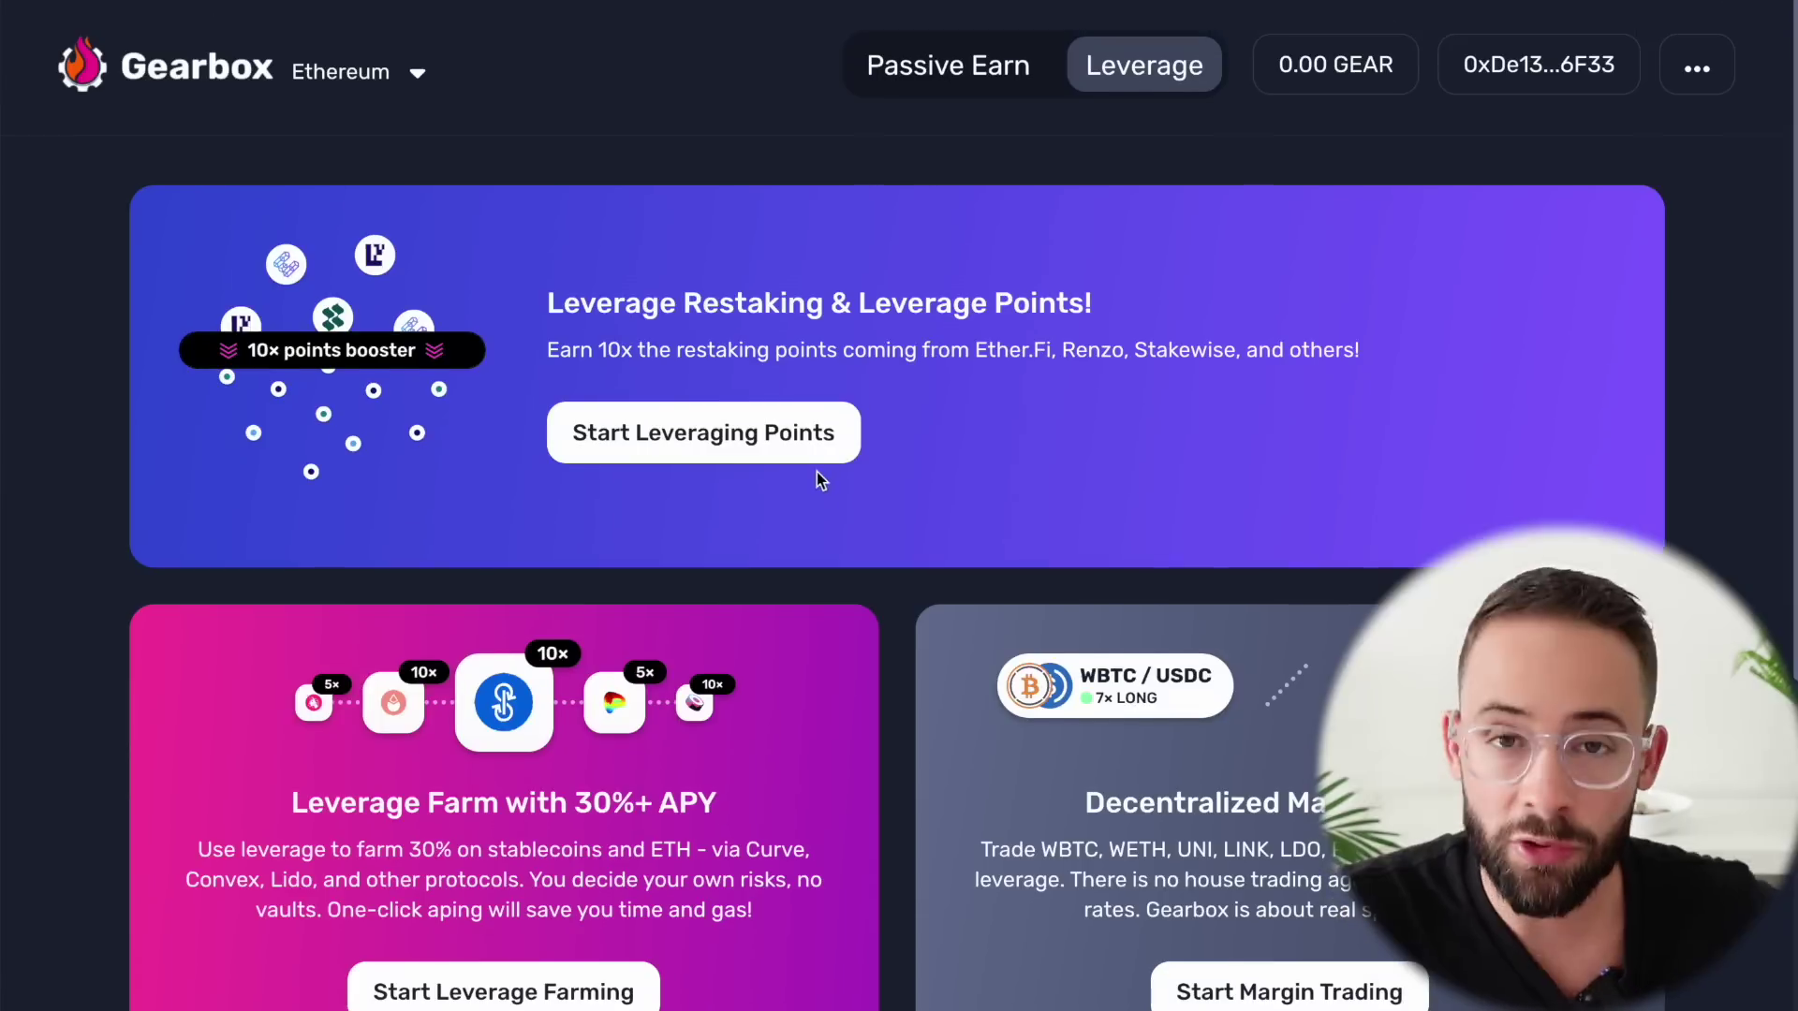
Open the Ether.fi ETH strategy for leveraging points and view the assets available for its deposit.
left_click(768, 436)
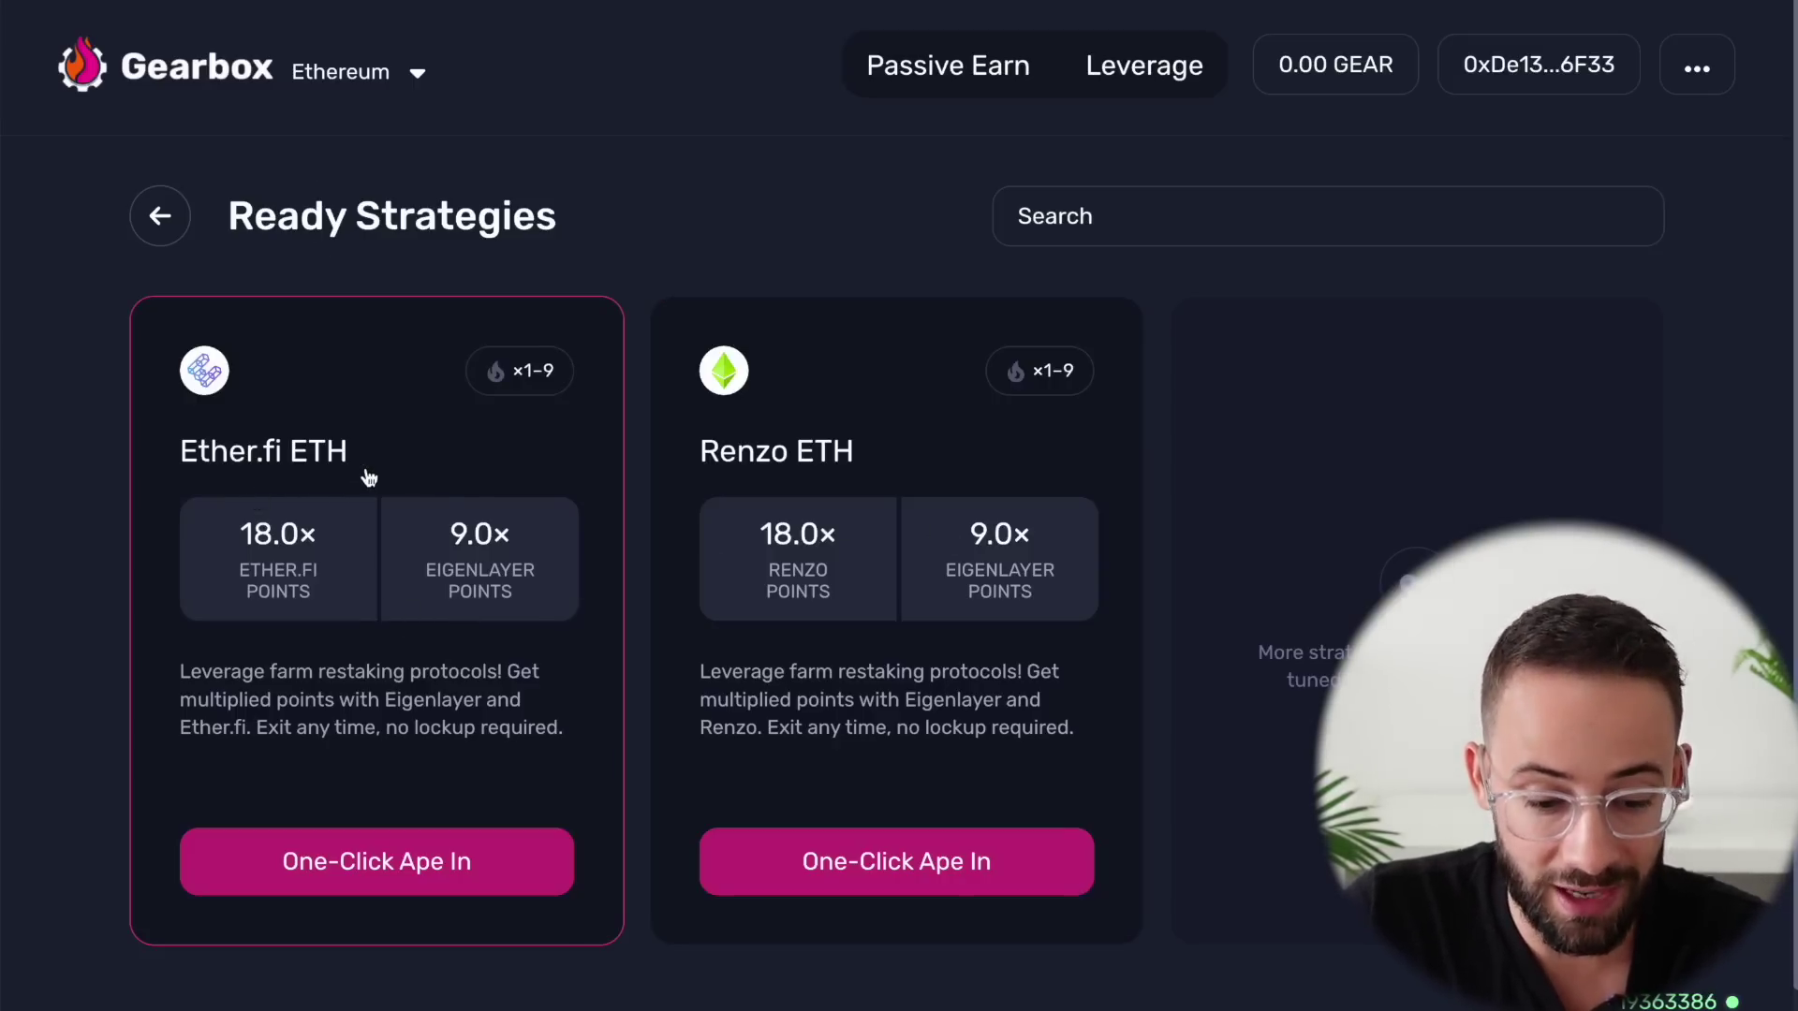
left_click(414, 459)
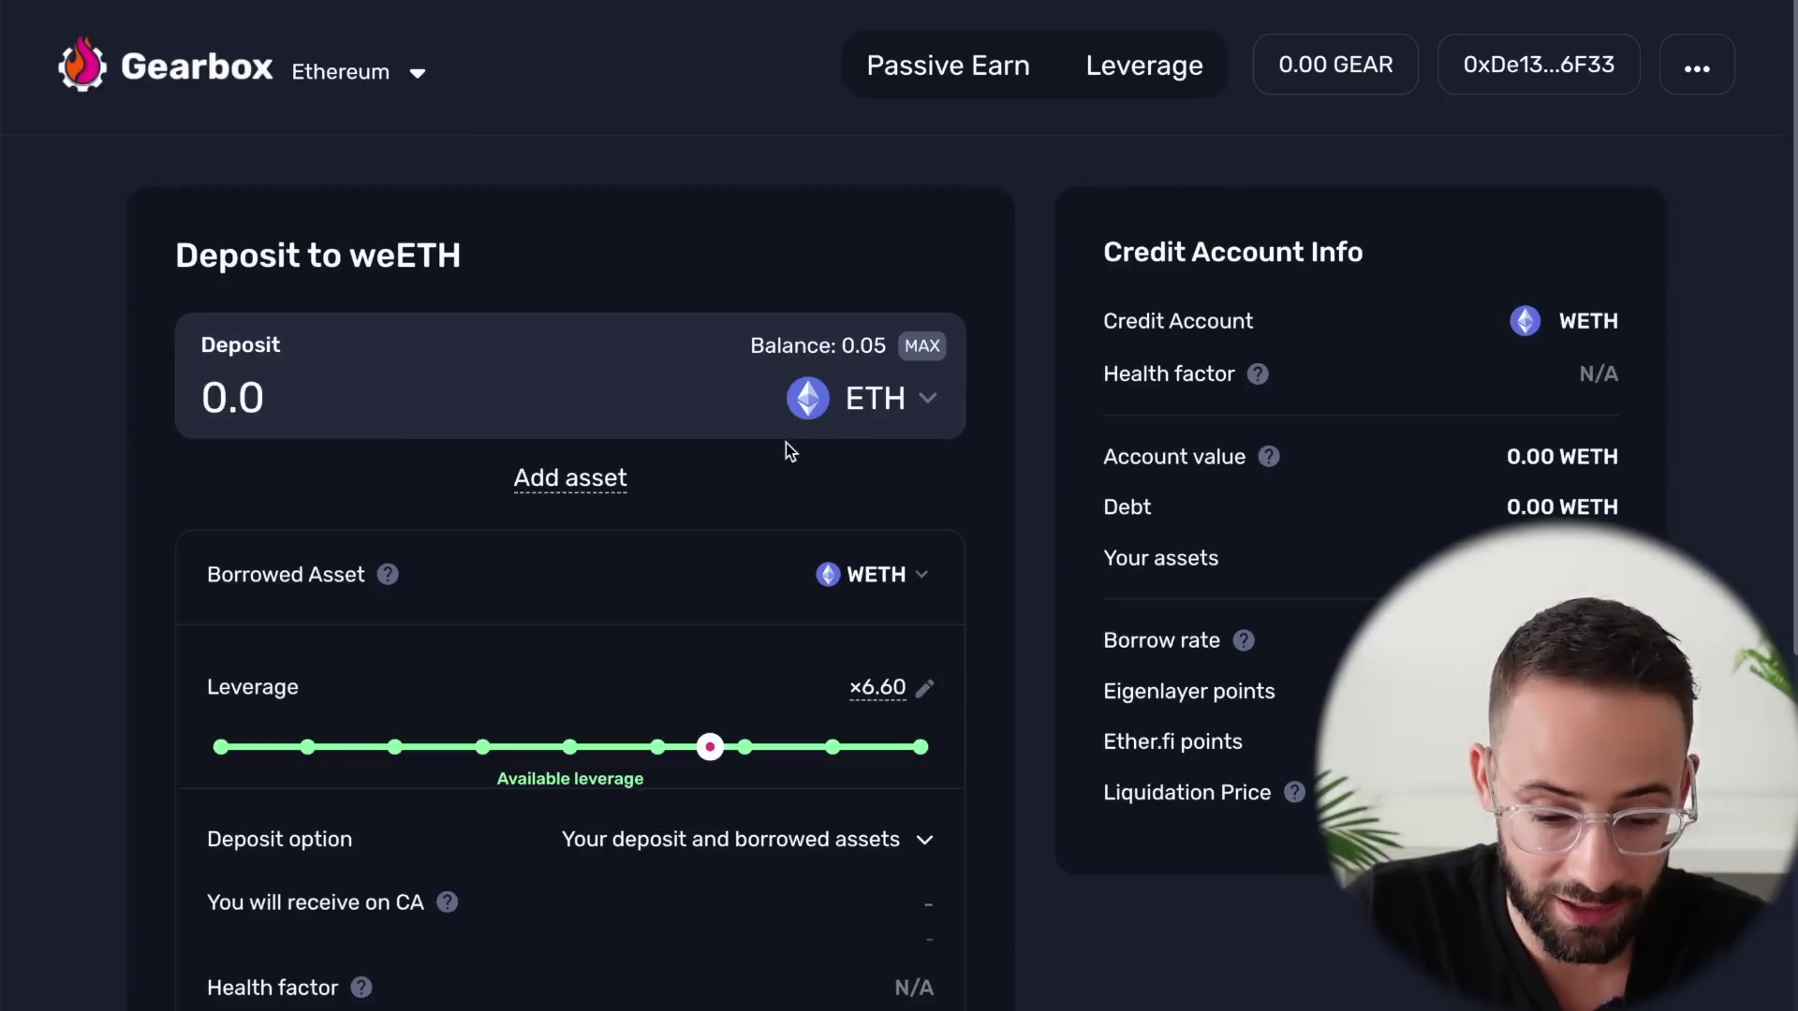
left_click(857, 413)
scroll(558, 675, "down", 1)
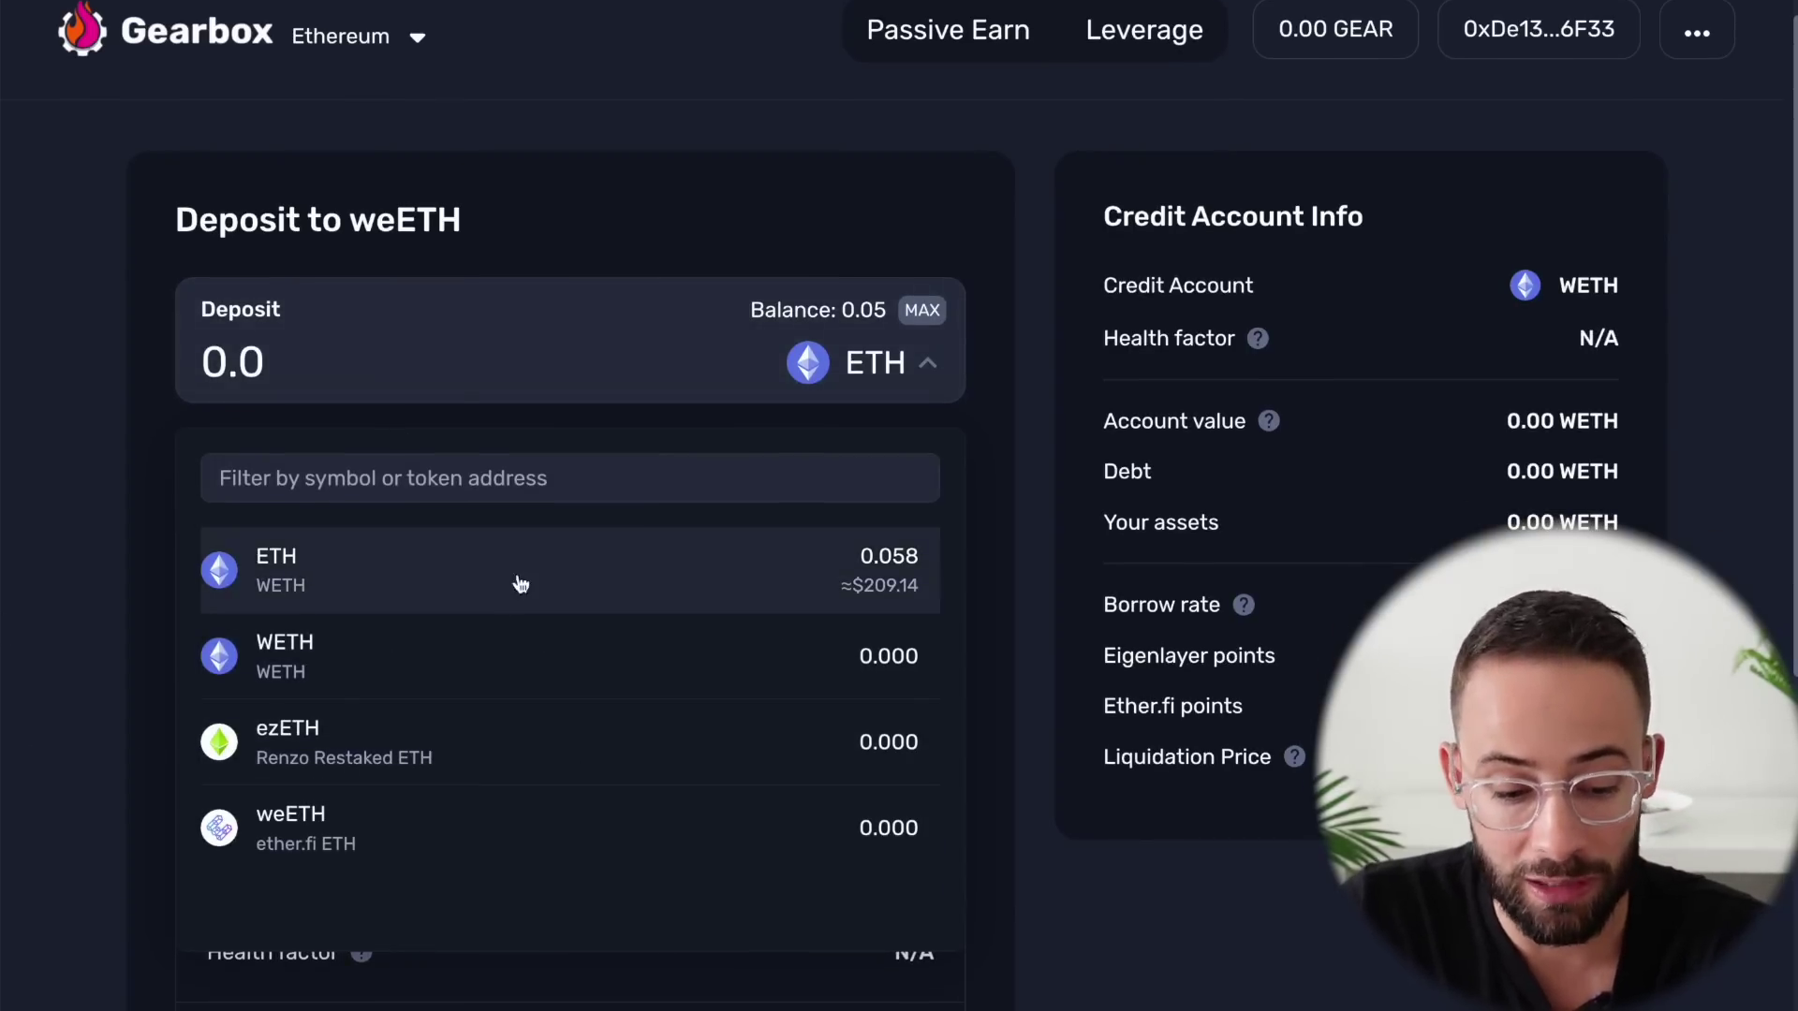
left_click(62, 739)
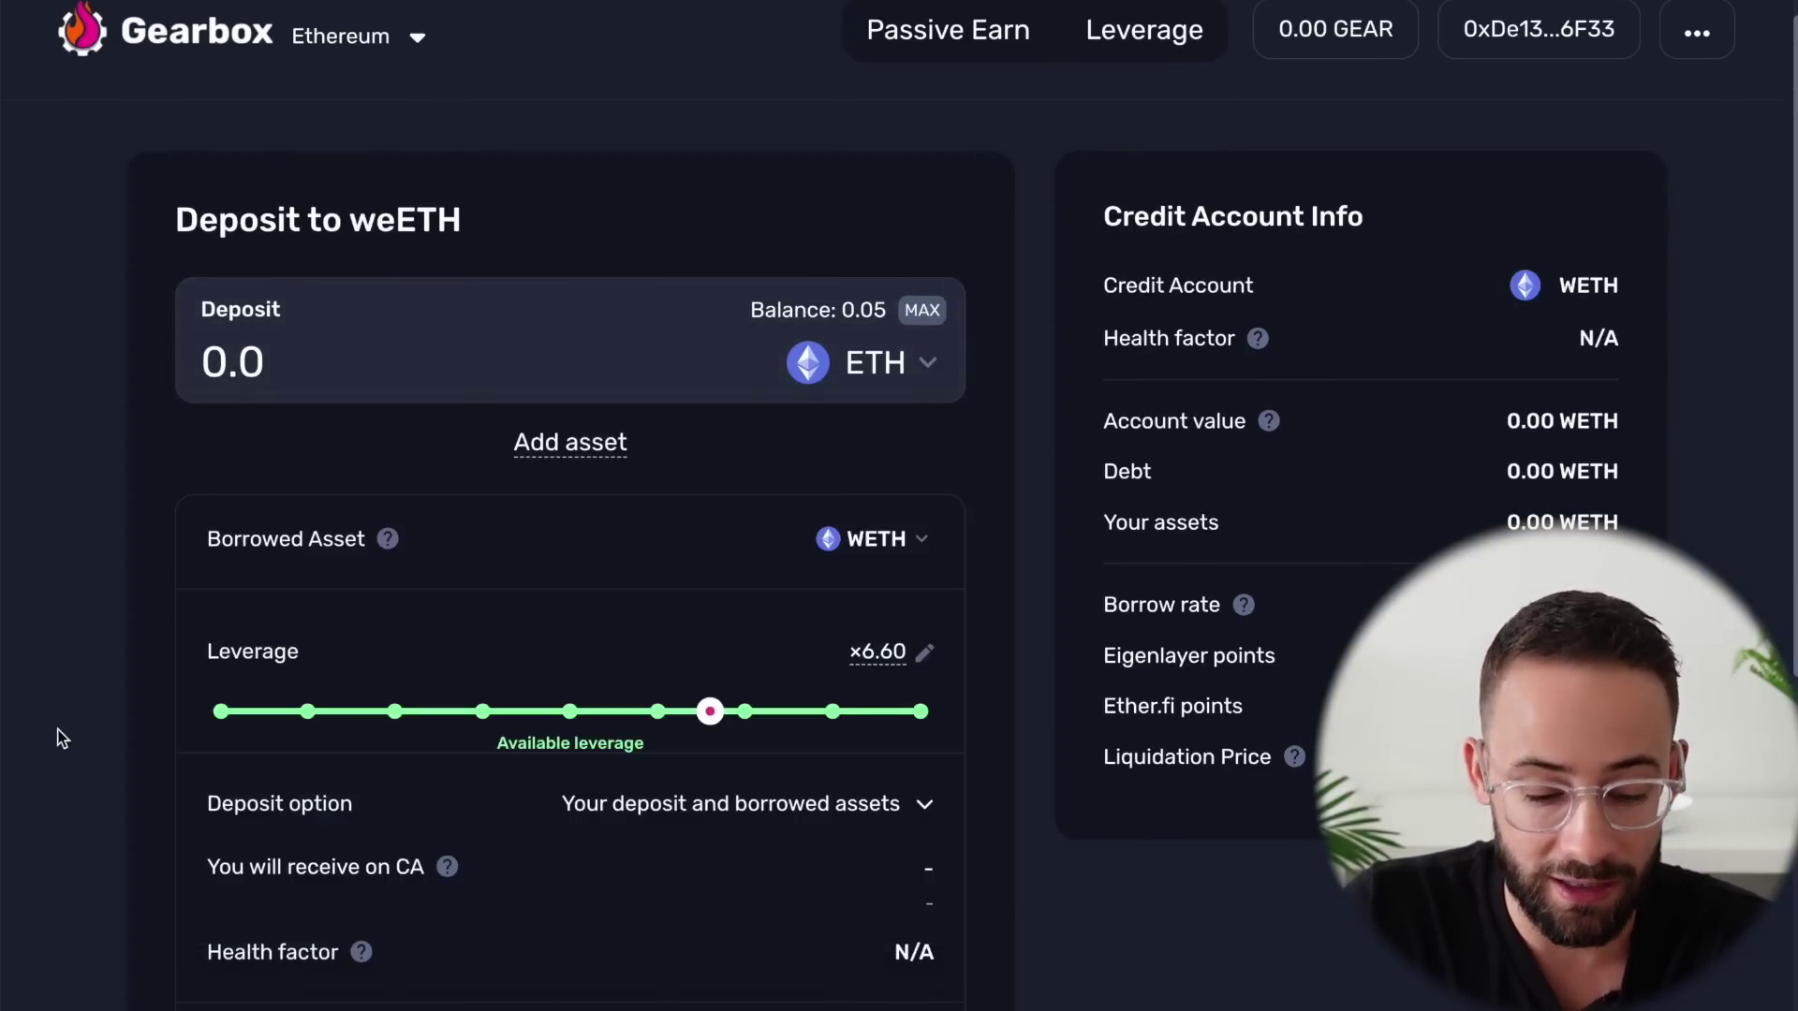
Set the leverage of the weETH deposit to ×9.00.
scroll(964, 451, "down", 2)
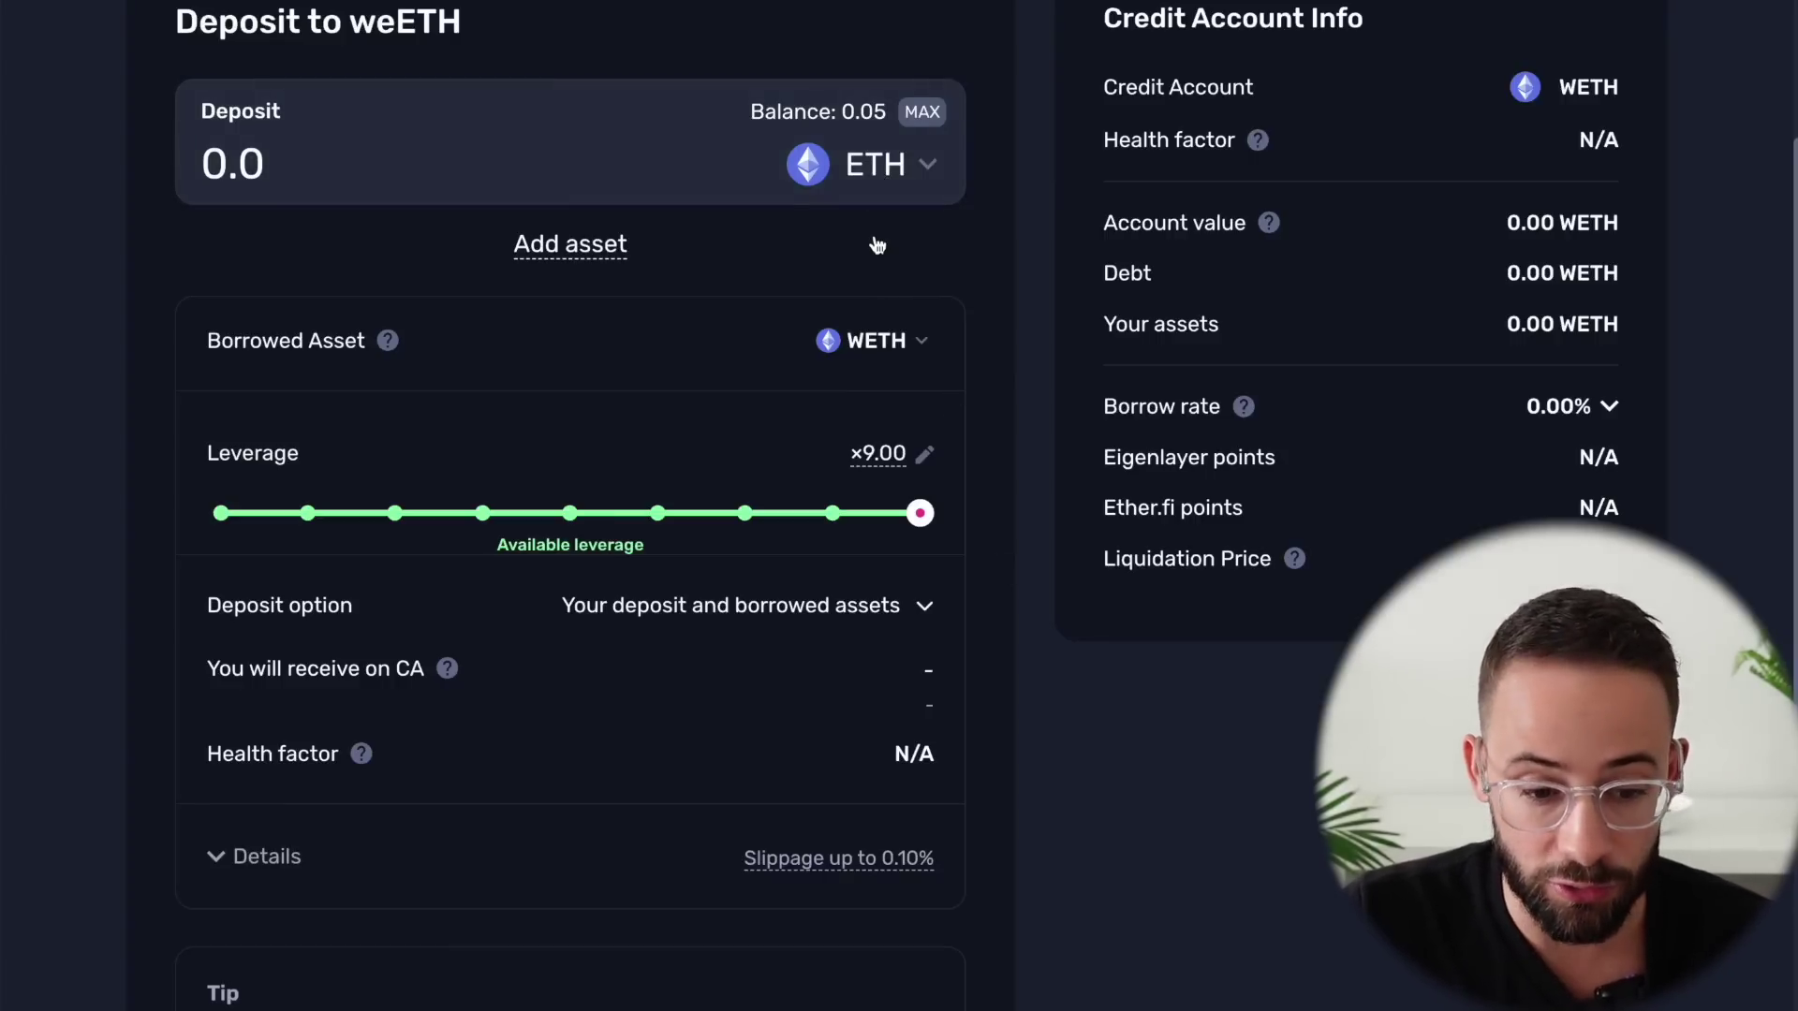
scroll(875, 240, "up", 1)
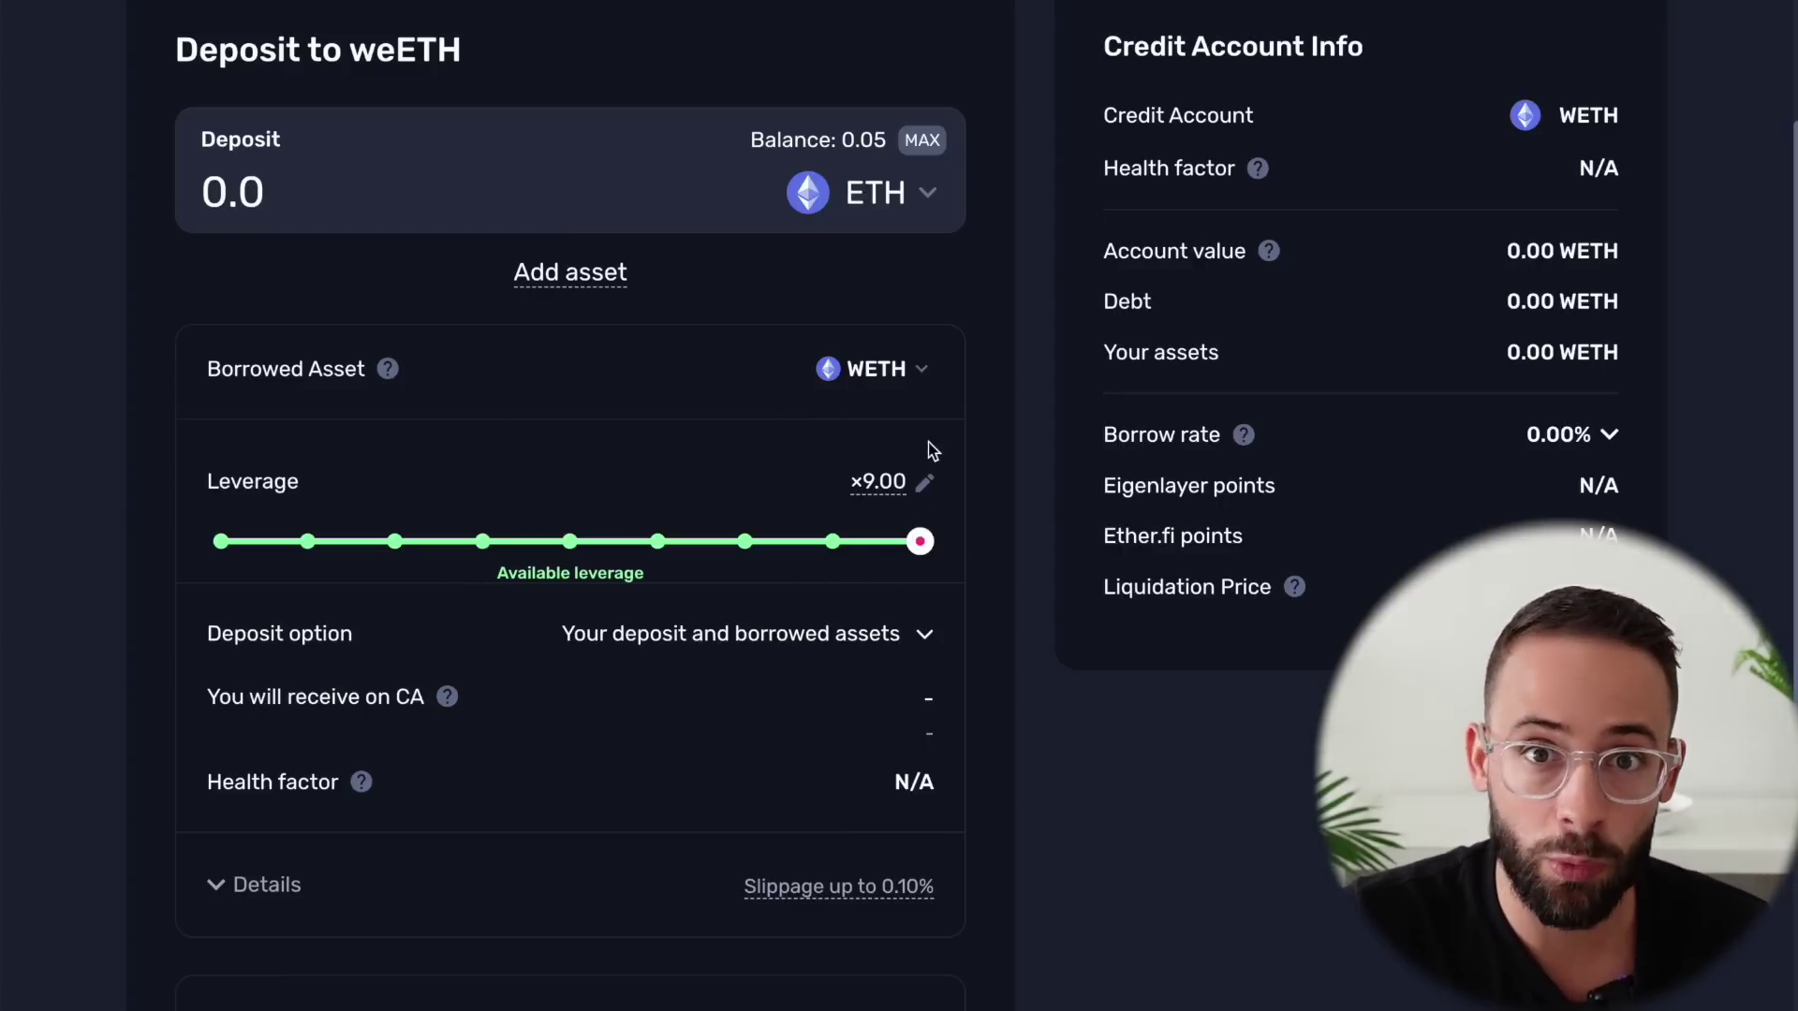
scroll(1065, 461, "up", 2)
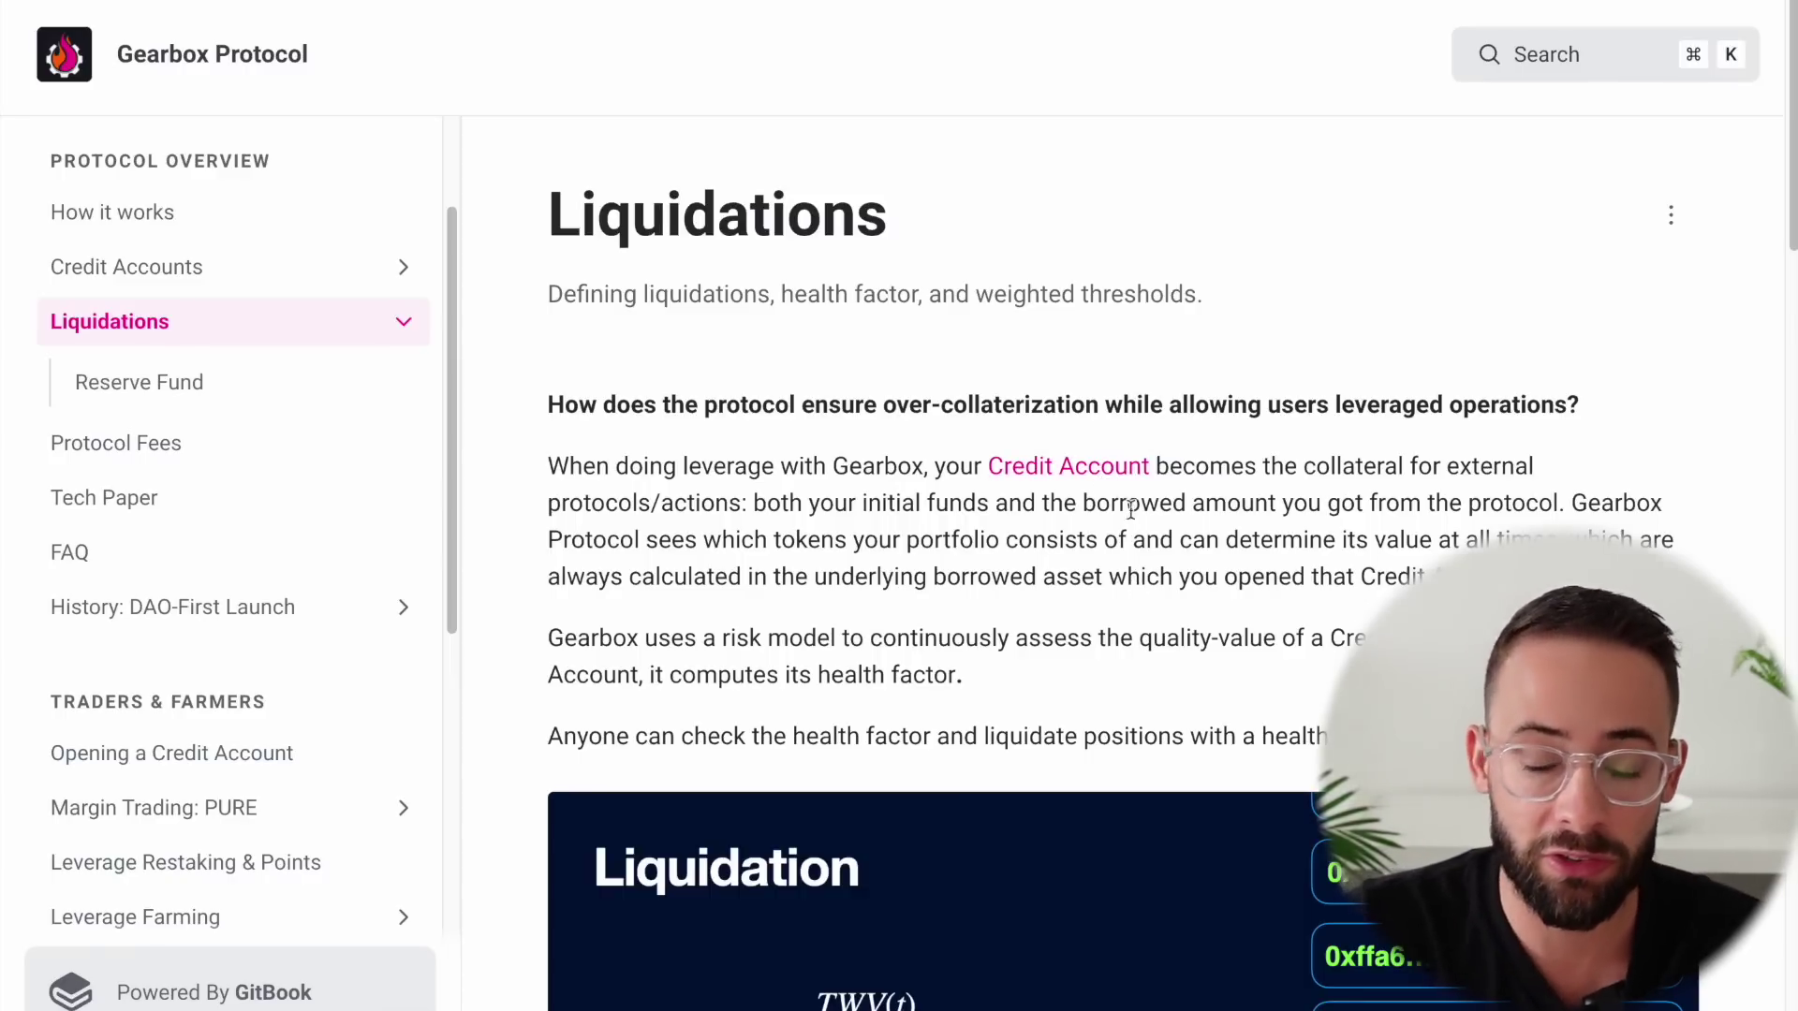
Read the Liquidations page of the Gearbox docs on collateral and the health factor.
scroll(1136, 527, "down", 3)
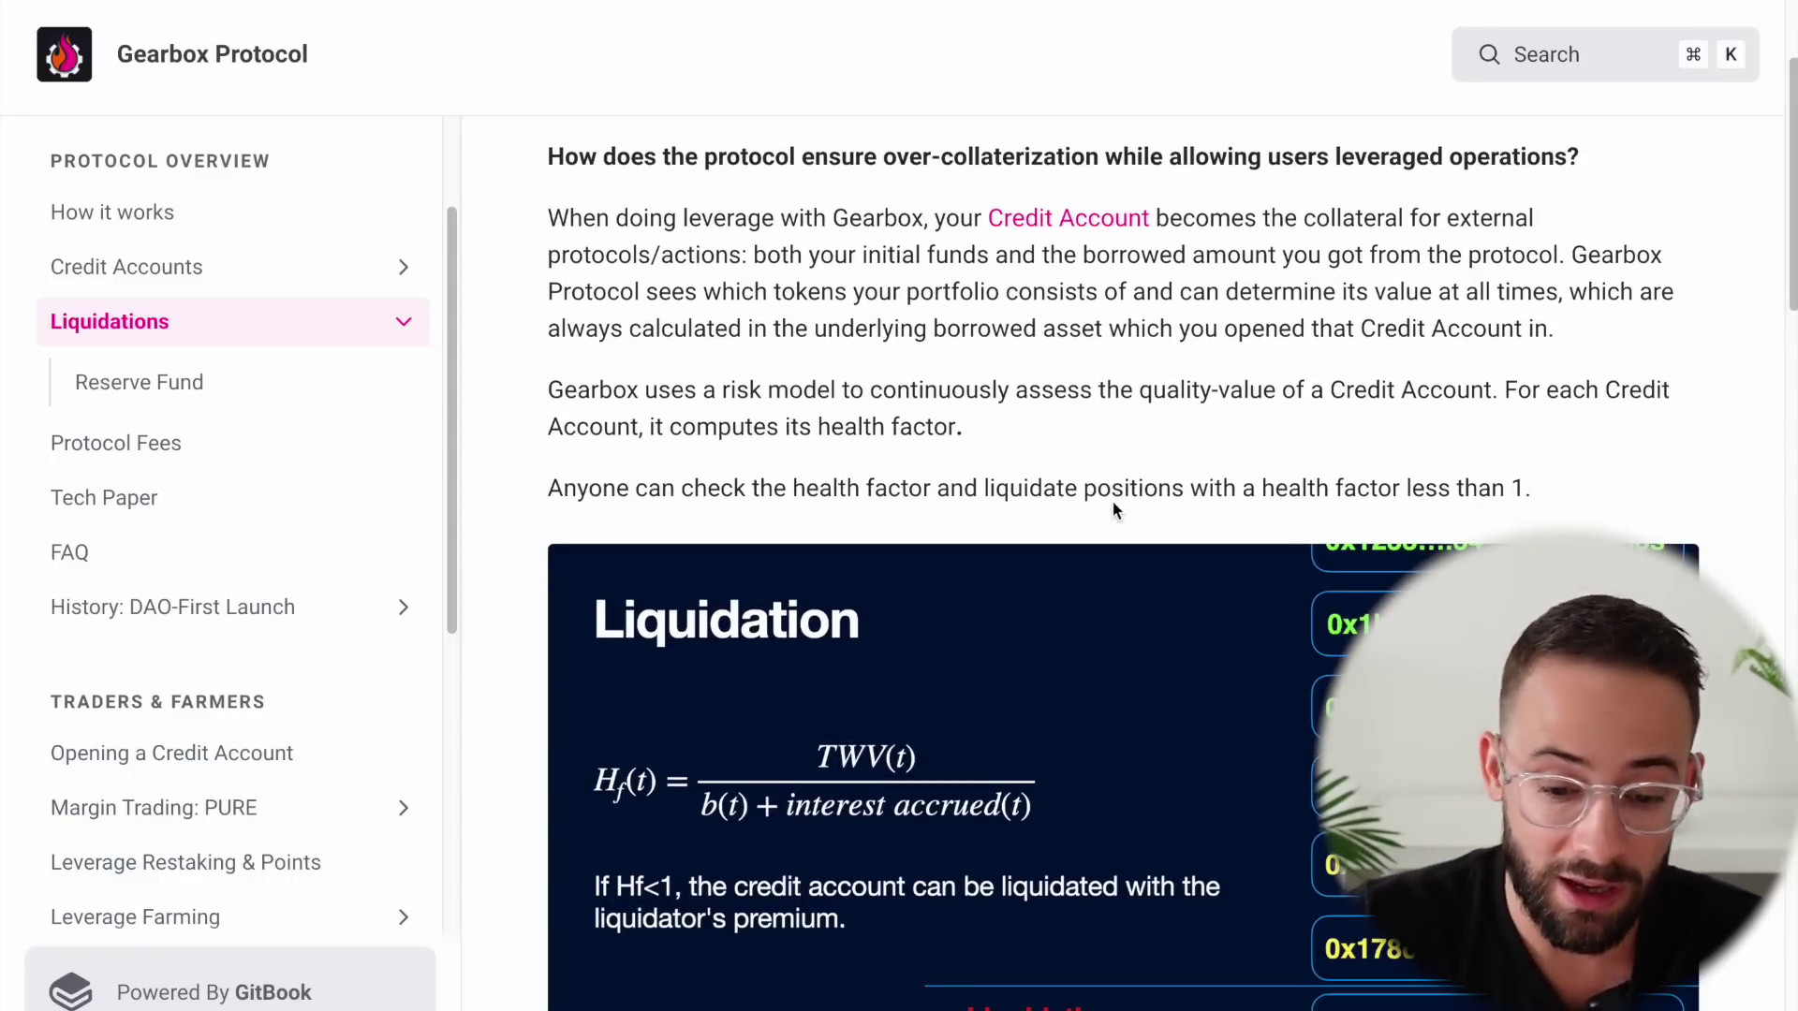
scroll(1099, 458, "up", 3)
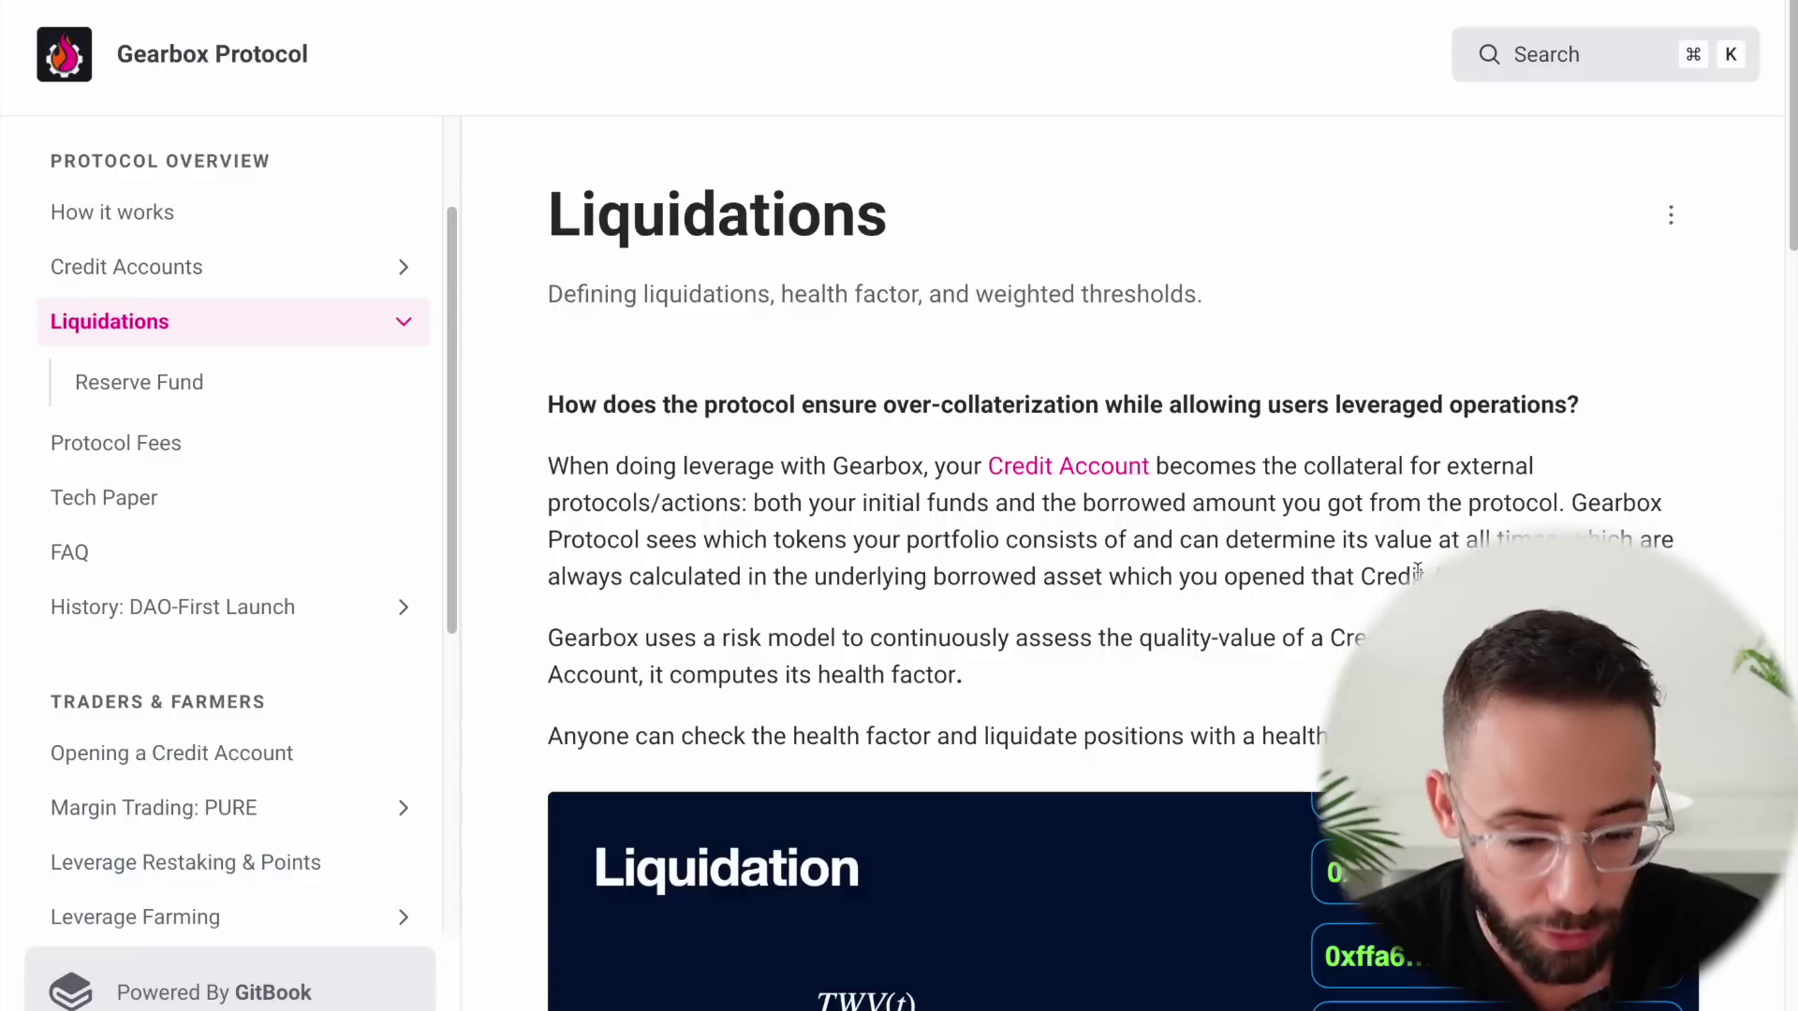
scroll(1034, 228, "down", 1)
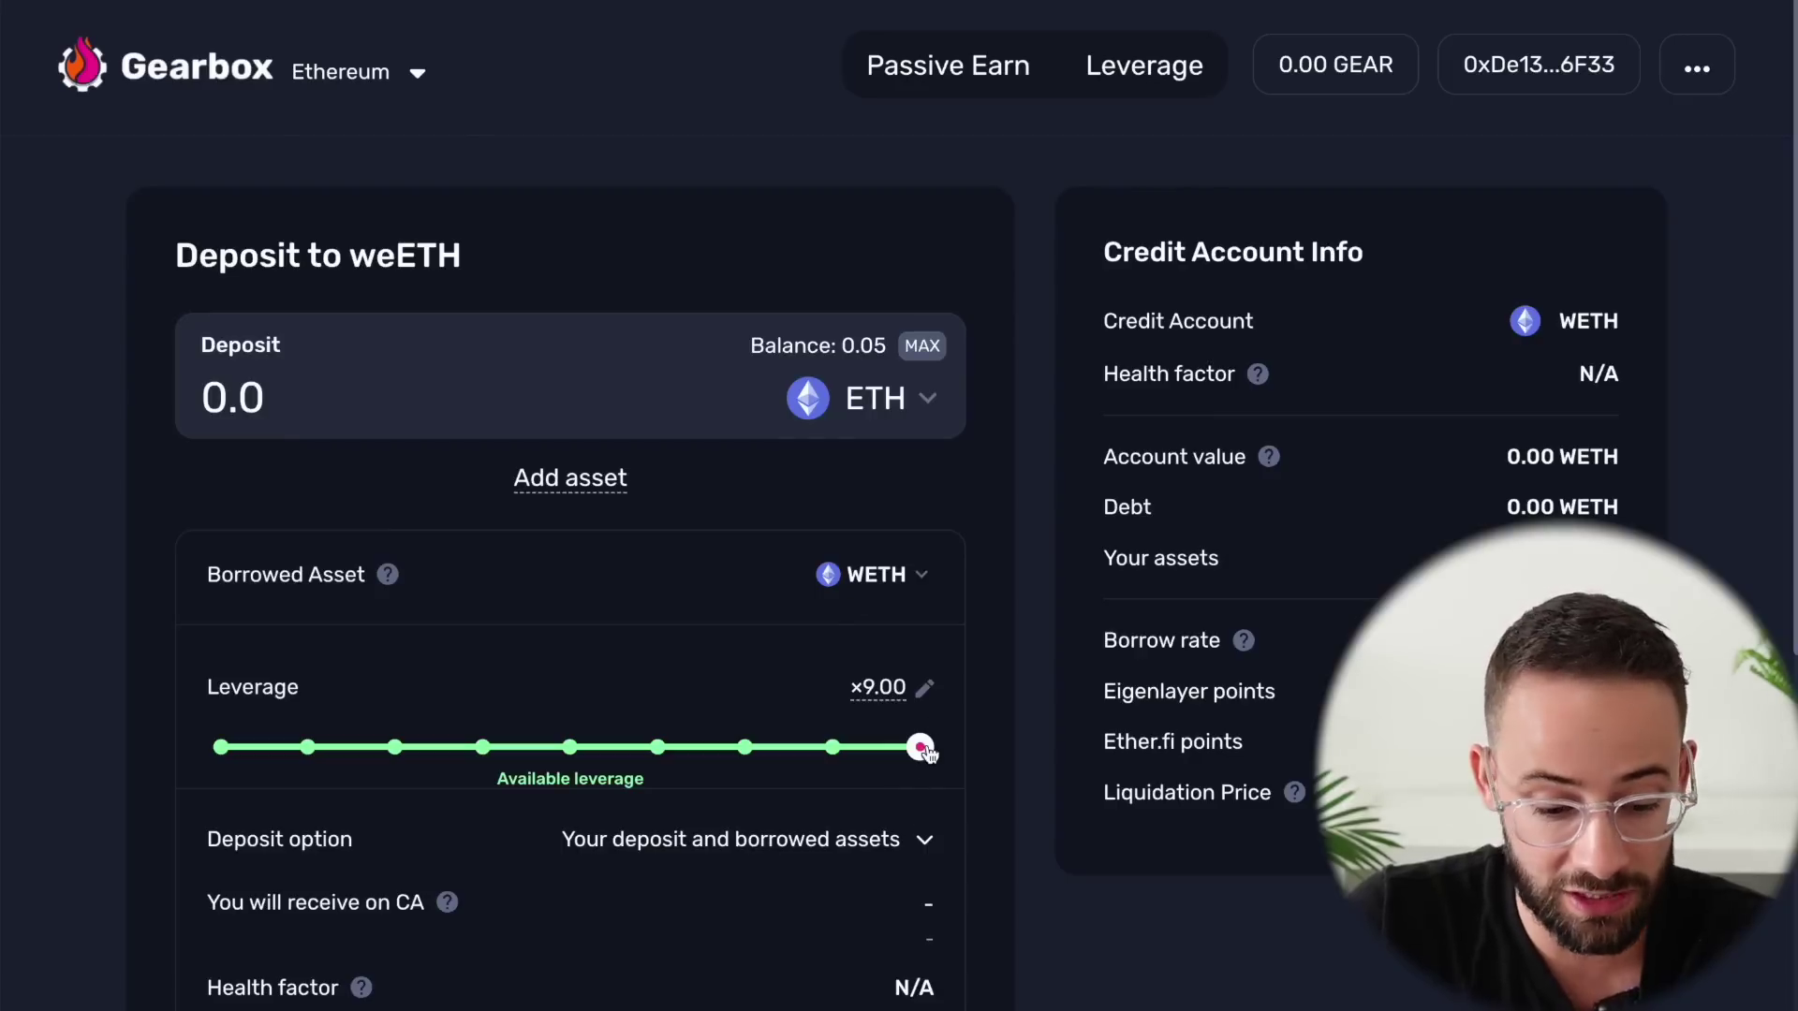
mouse_move(925, 749)
left_mouse_down()
mouse_move(397, 754)
mouse_move(955, 768)
left_mouse_up()
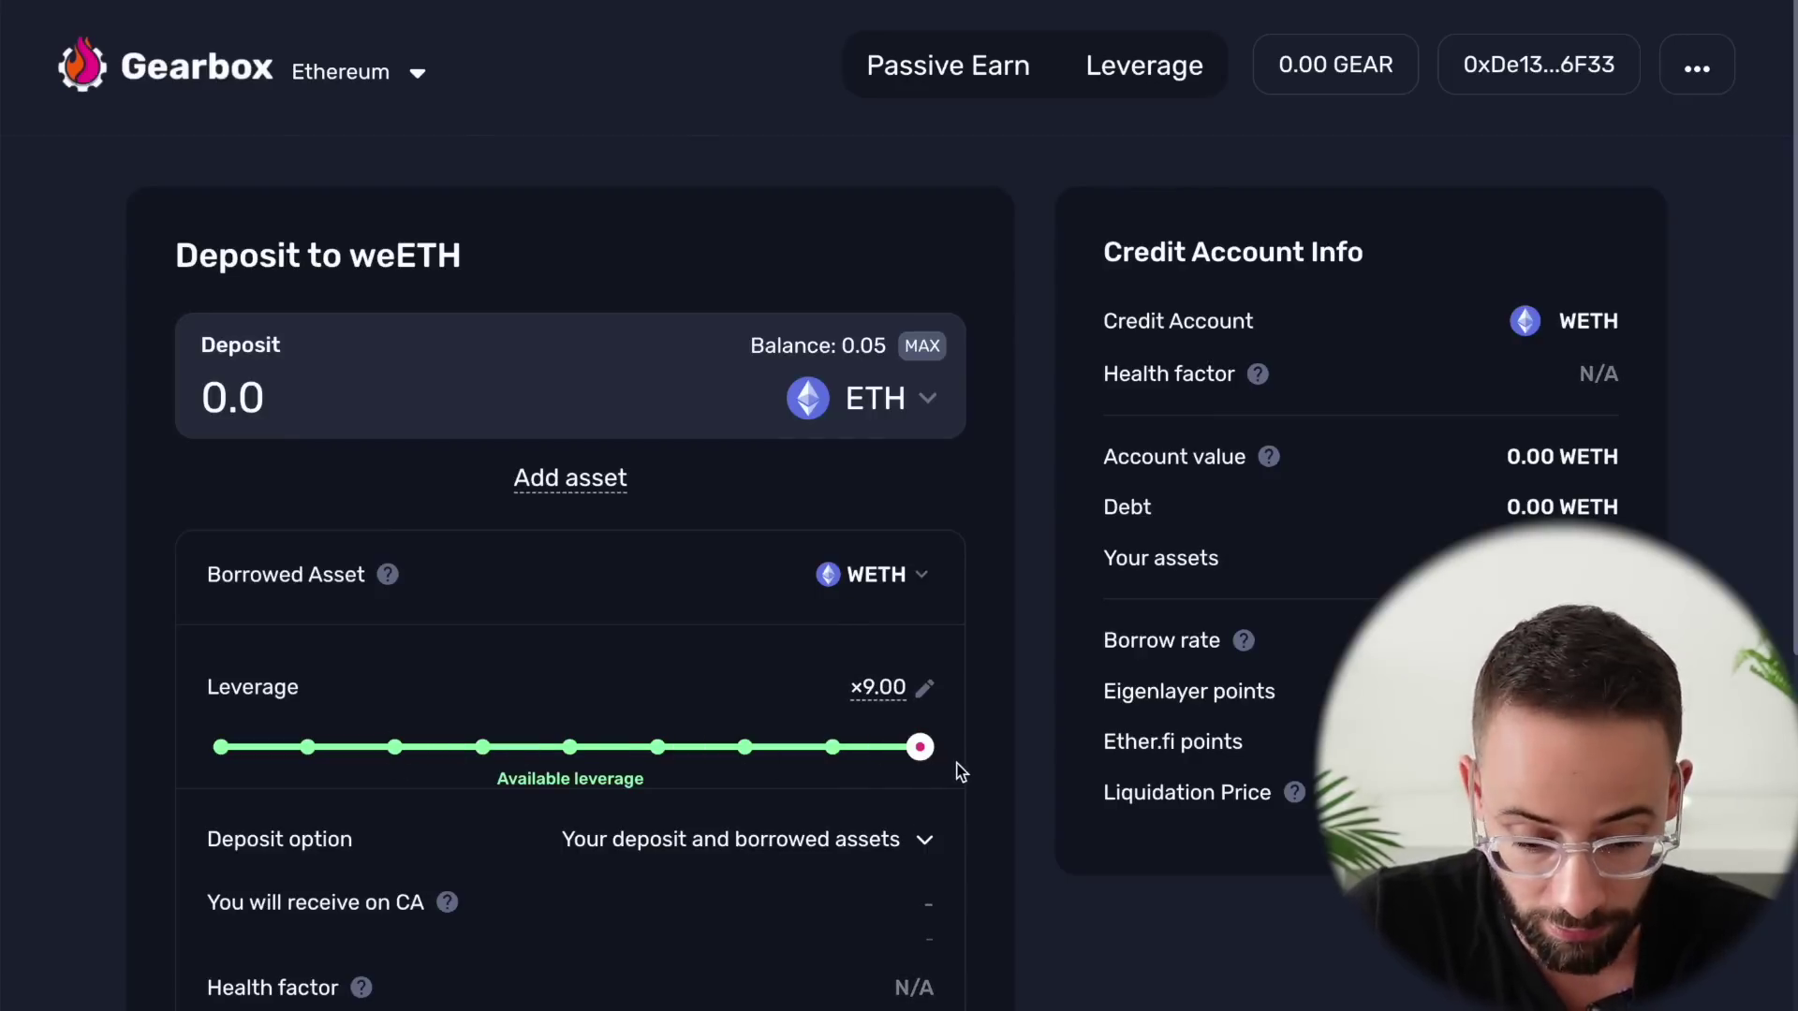
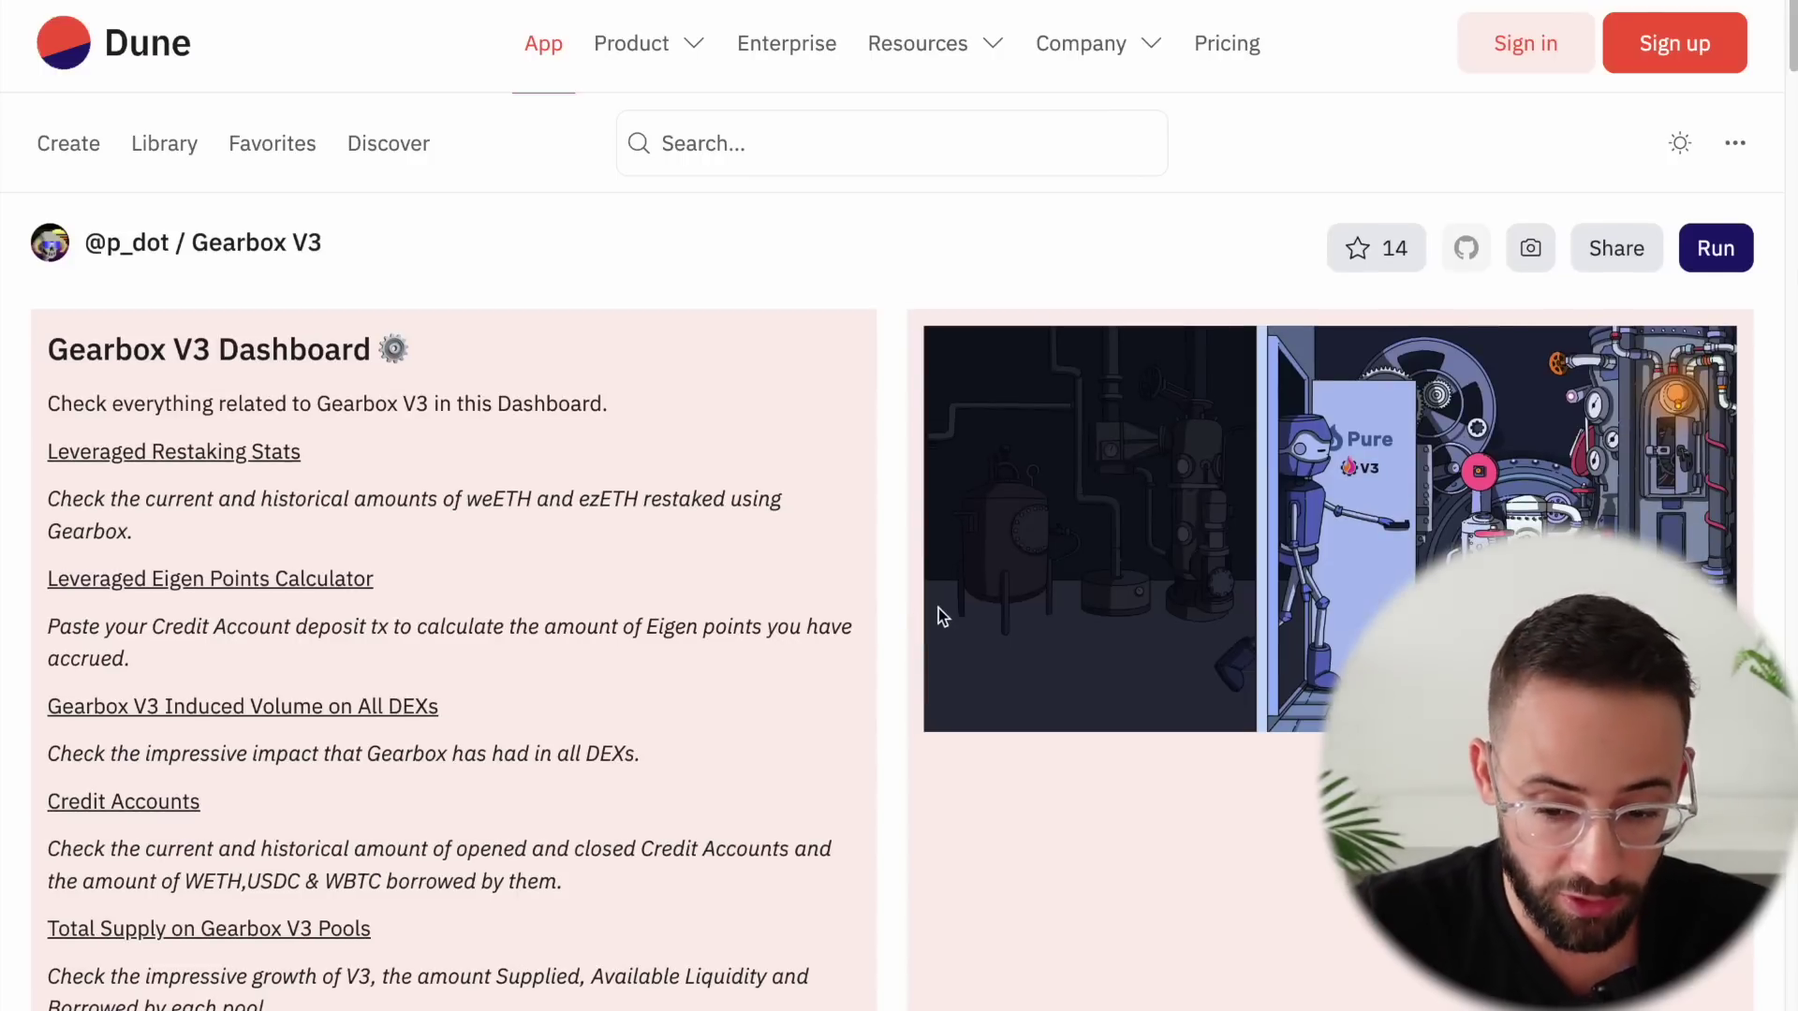
Examine the restaked weETH and ezETH amounts and the LRT TVL chart on the Gearbox V3 dashboard in Dune.
scroll(936, 609, "down", 10)
scroll(953, 629, "down", 4)
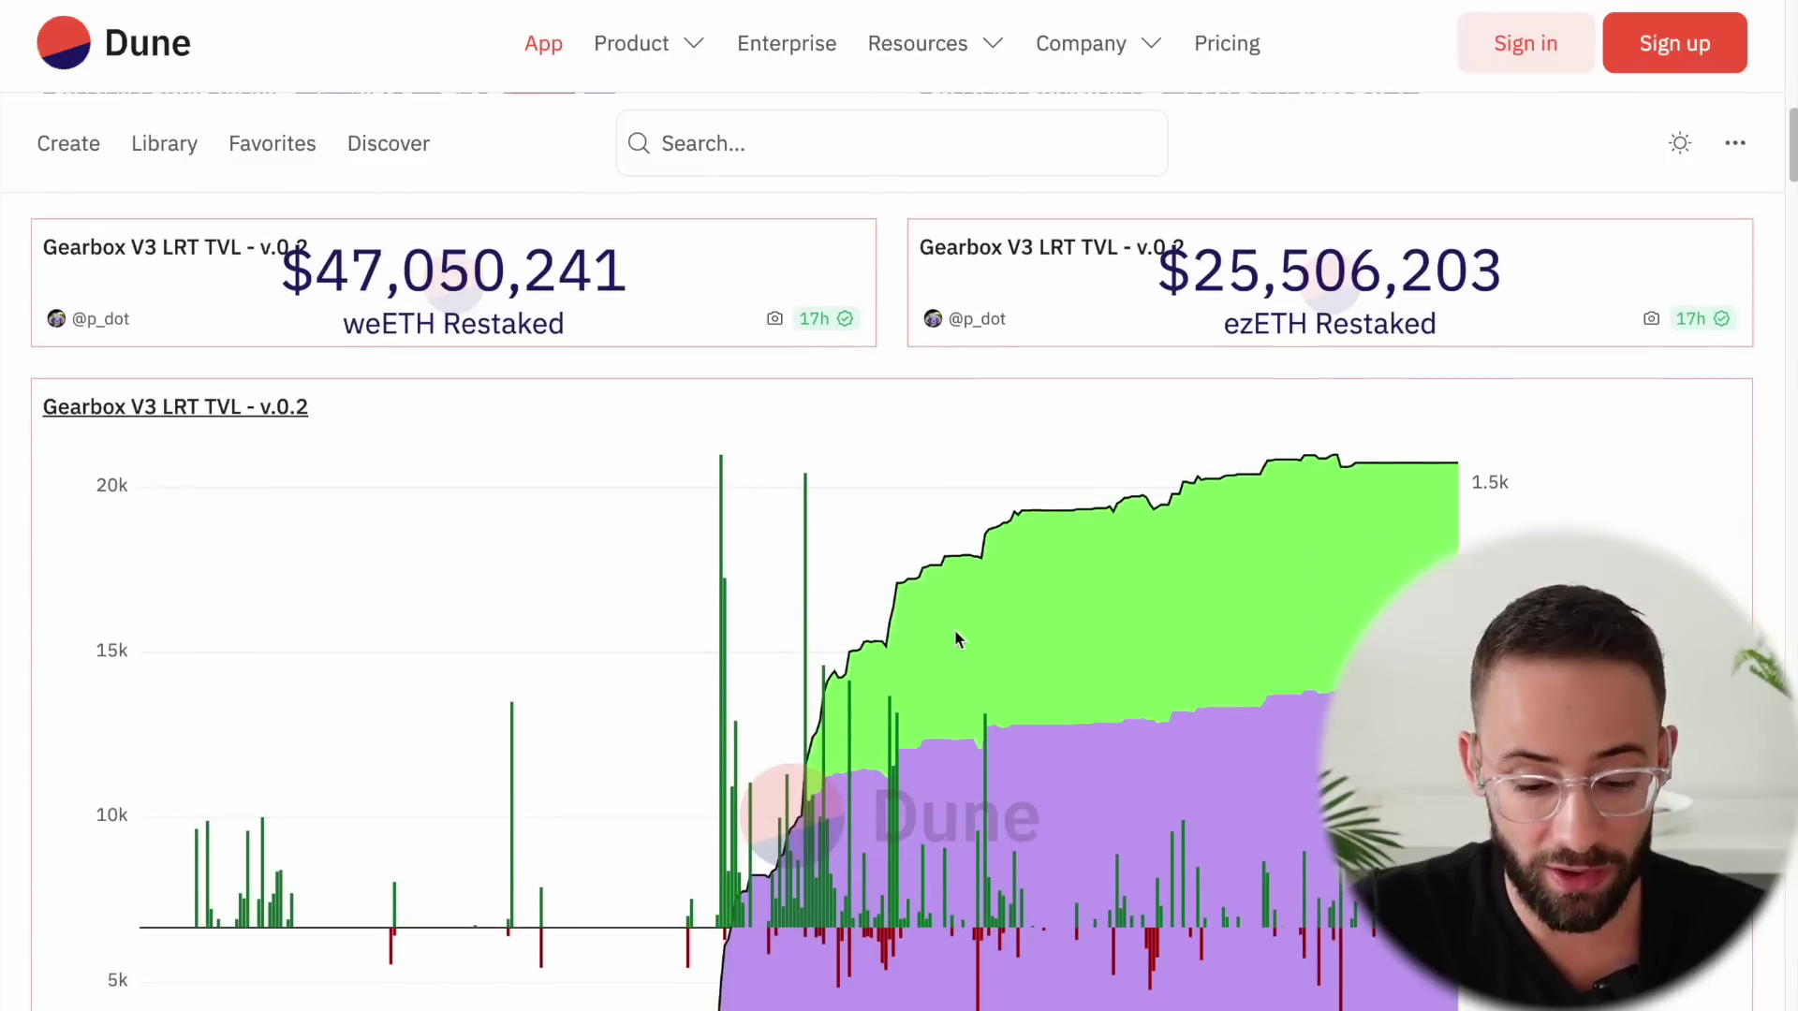
scroll(1005, 647, "up", 1)
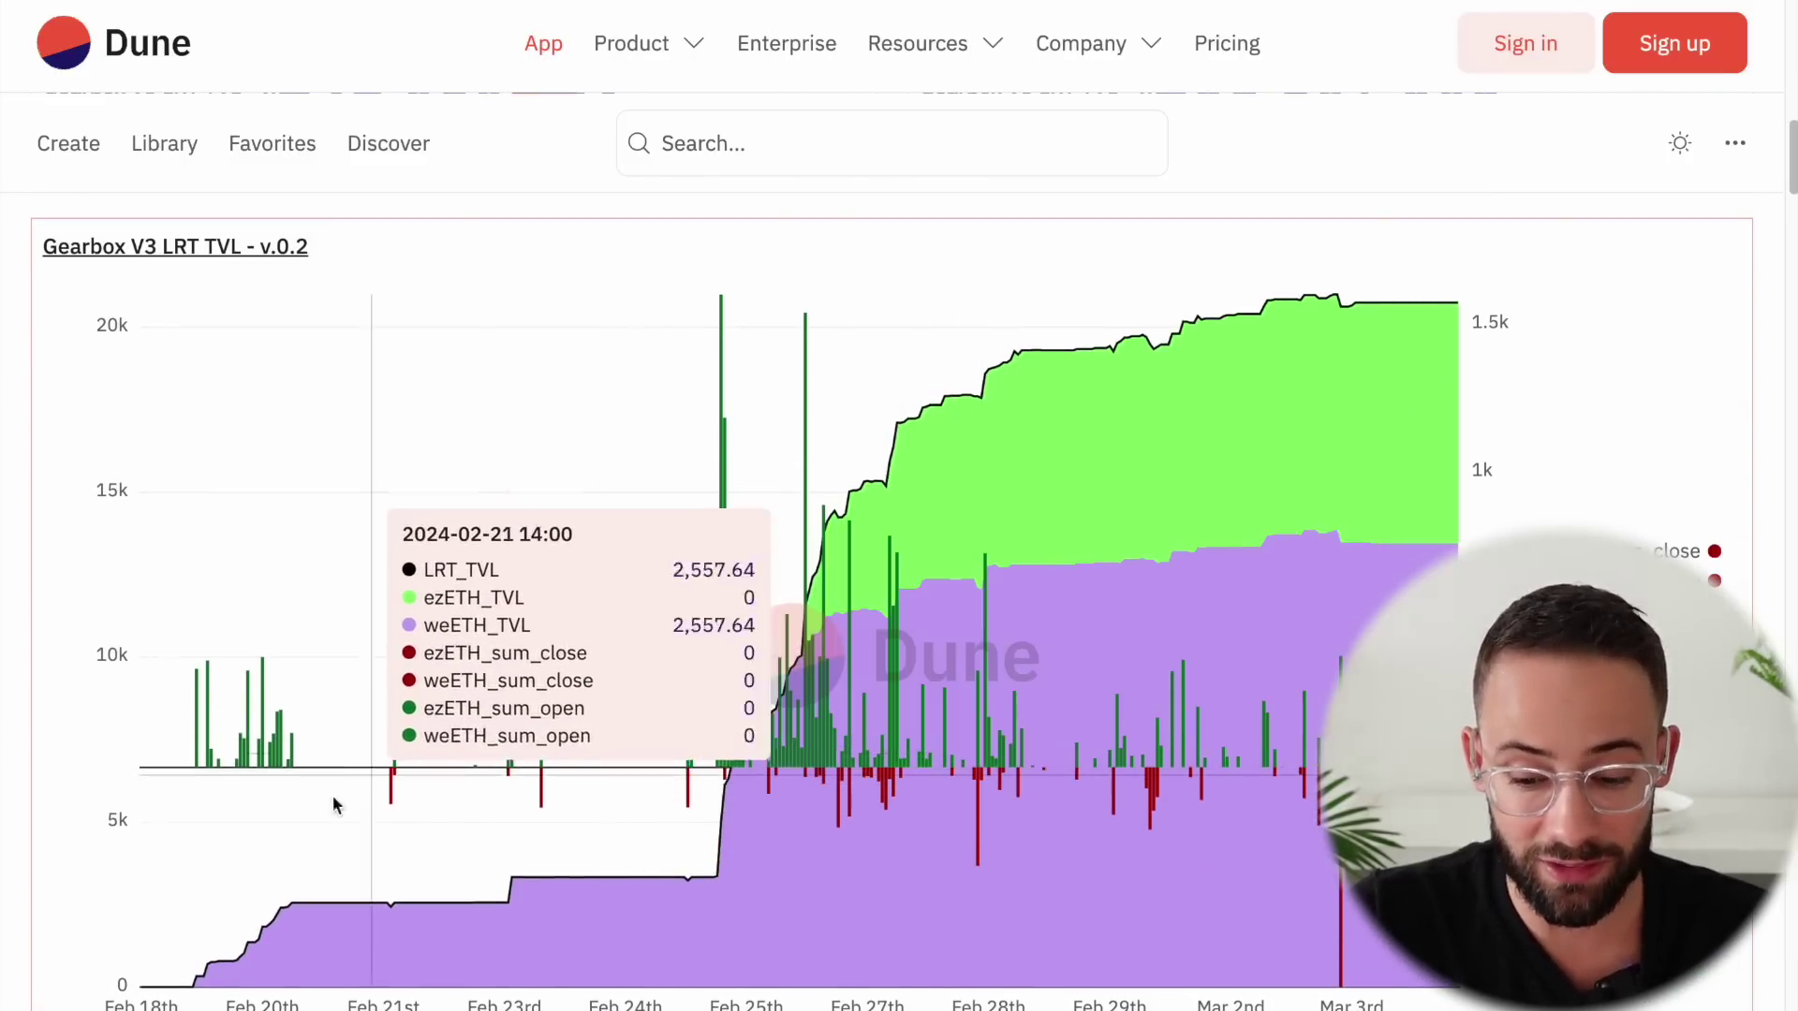
scroll(858, 411, "up", 2)
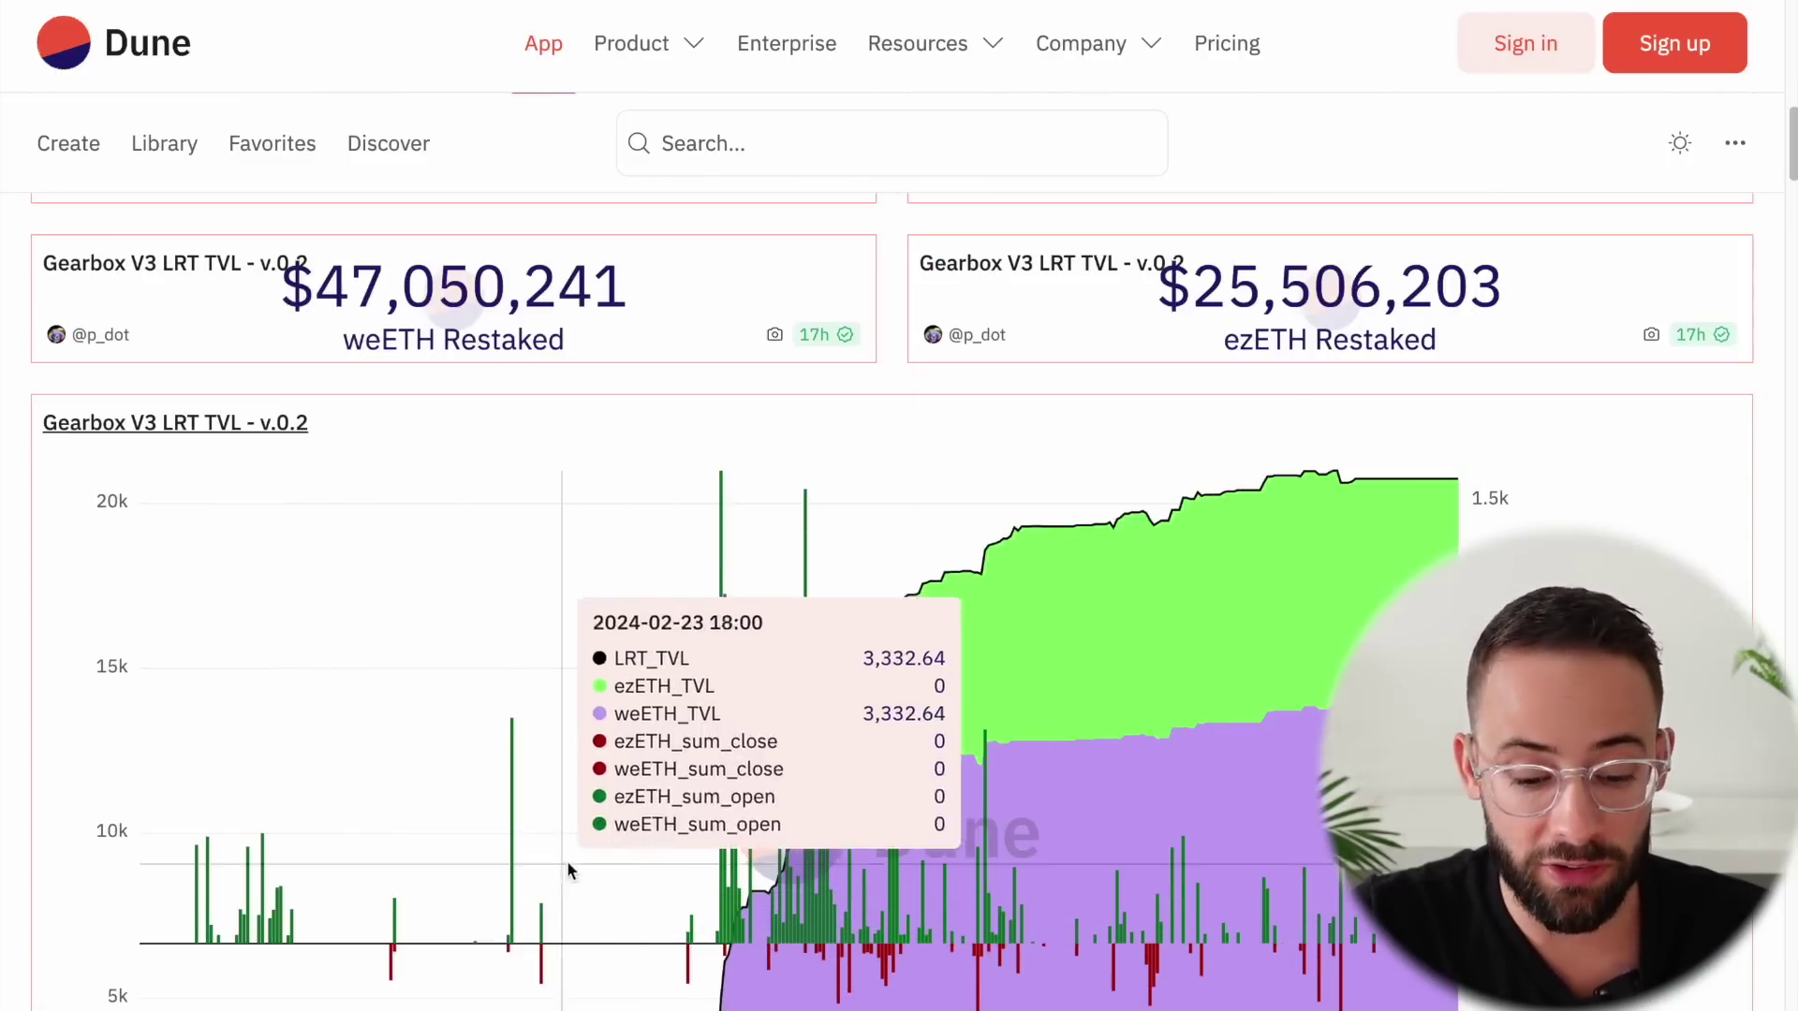
scroll(421, 843, "down", 2)
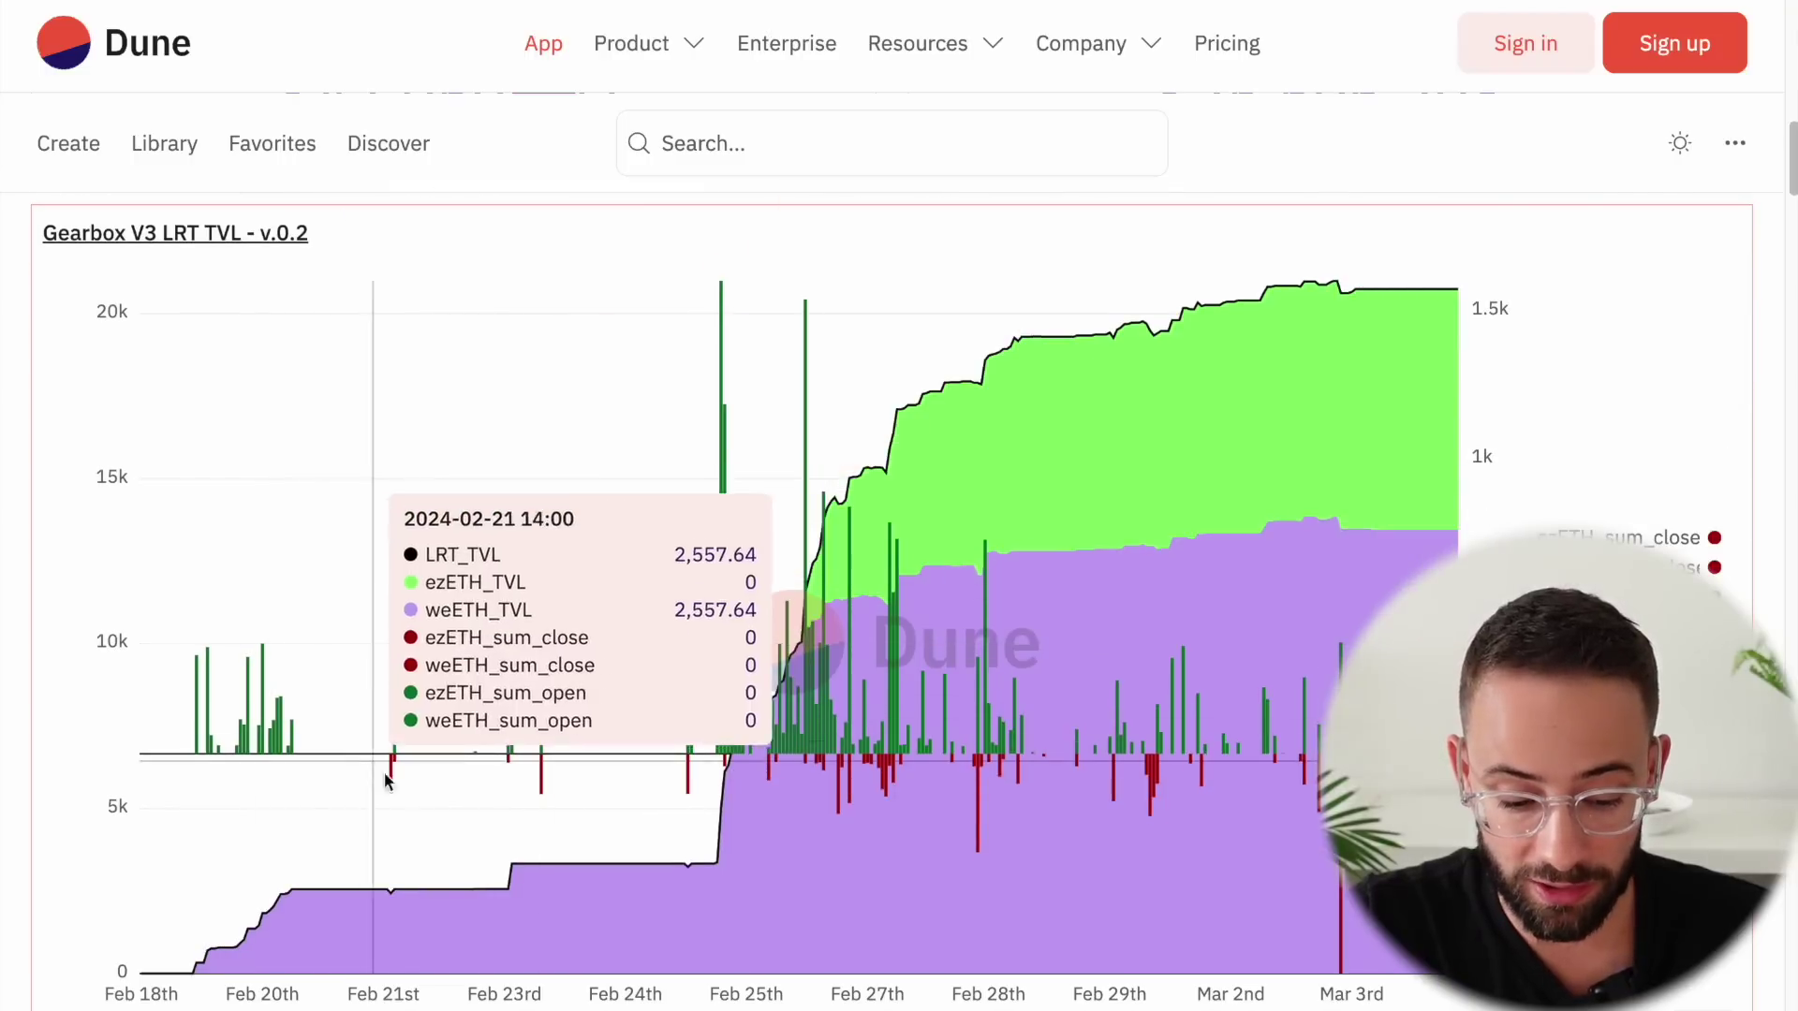
scroll(927, 417, "up", 1)
scroll(918, 434, "up", 2)
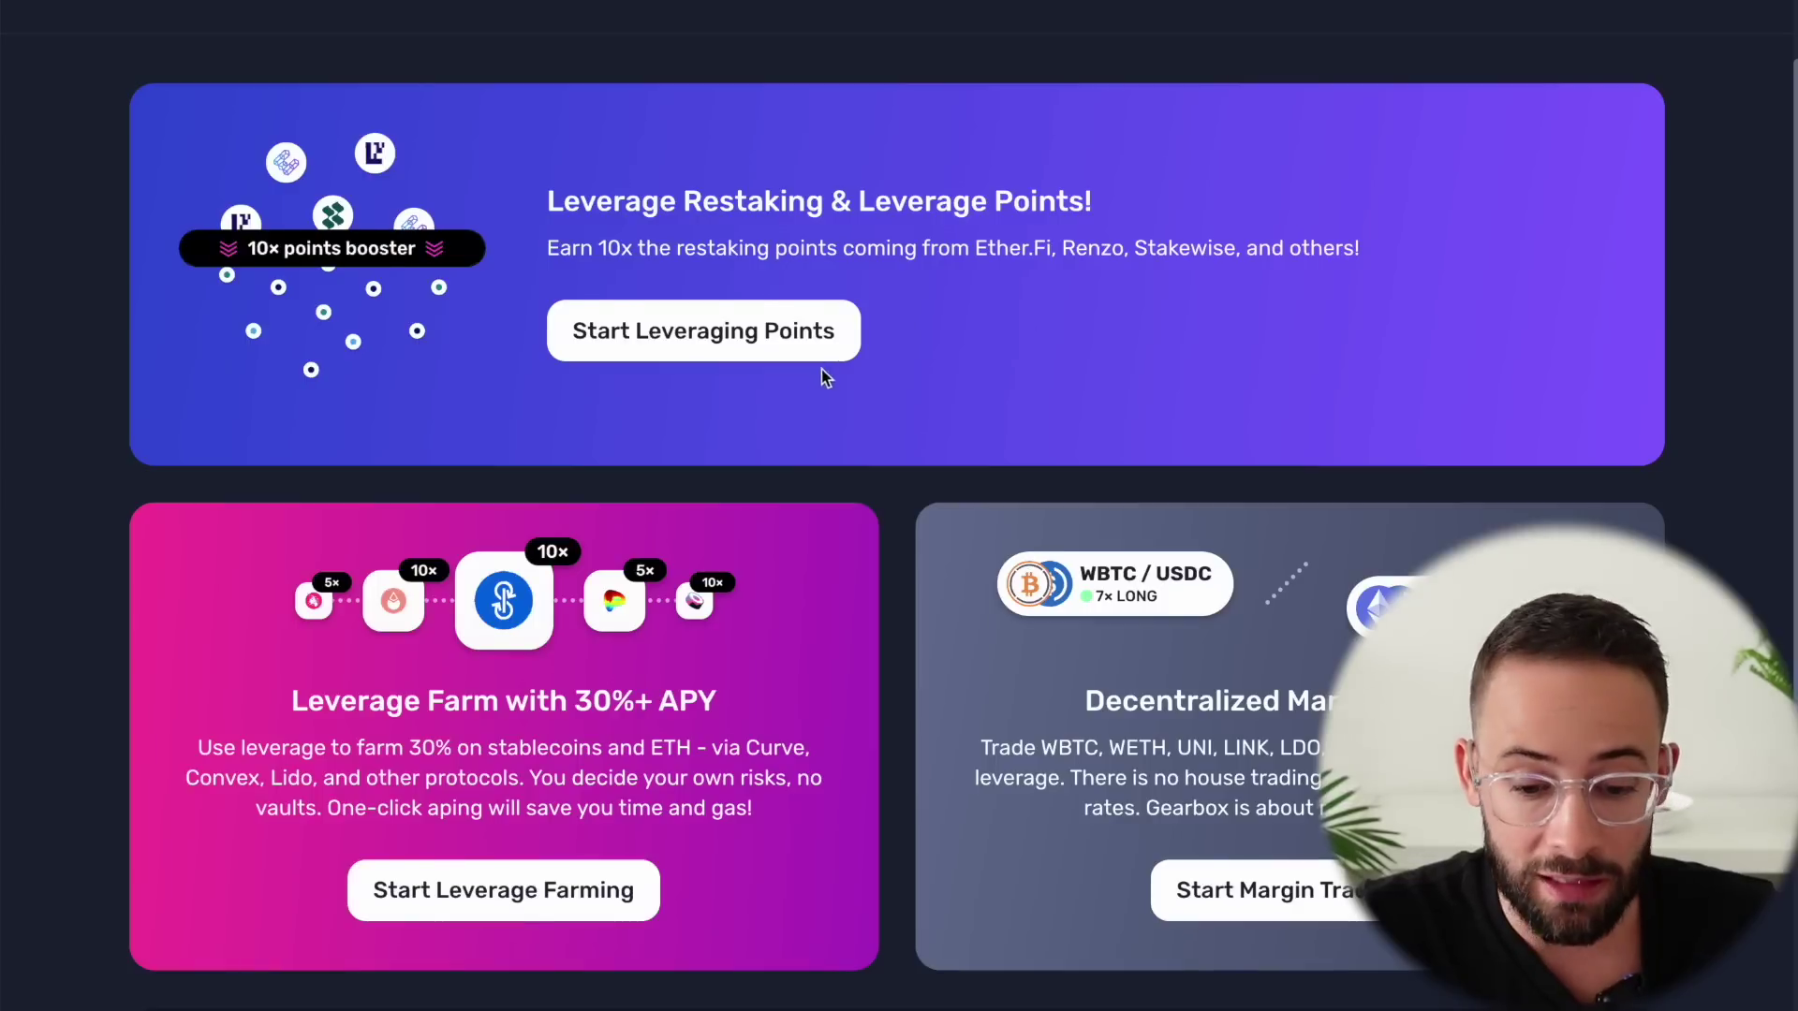
Reopen the Ether.fi ETH strategy in Gearbox with a deposit of 0.04 ETH and view the available networks.
scroll(830, 374, "up", 1)
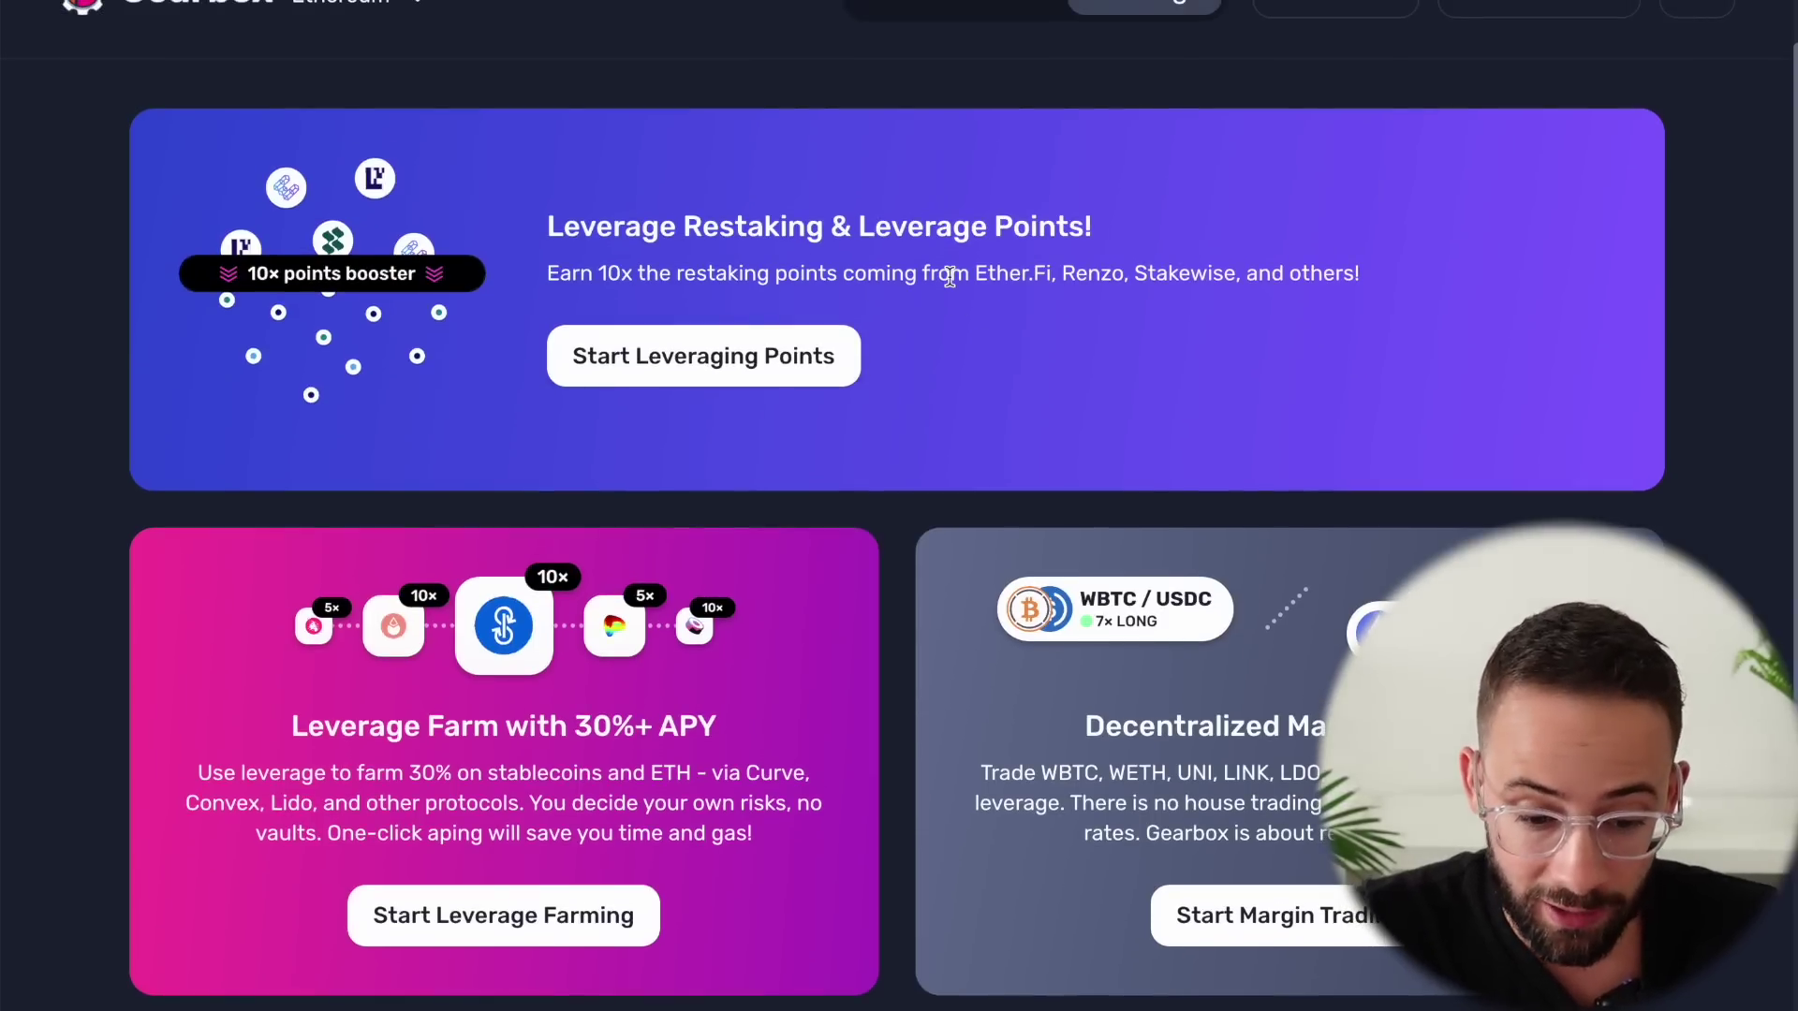
left_click(742, 357)
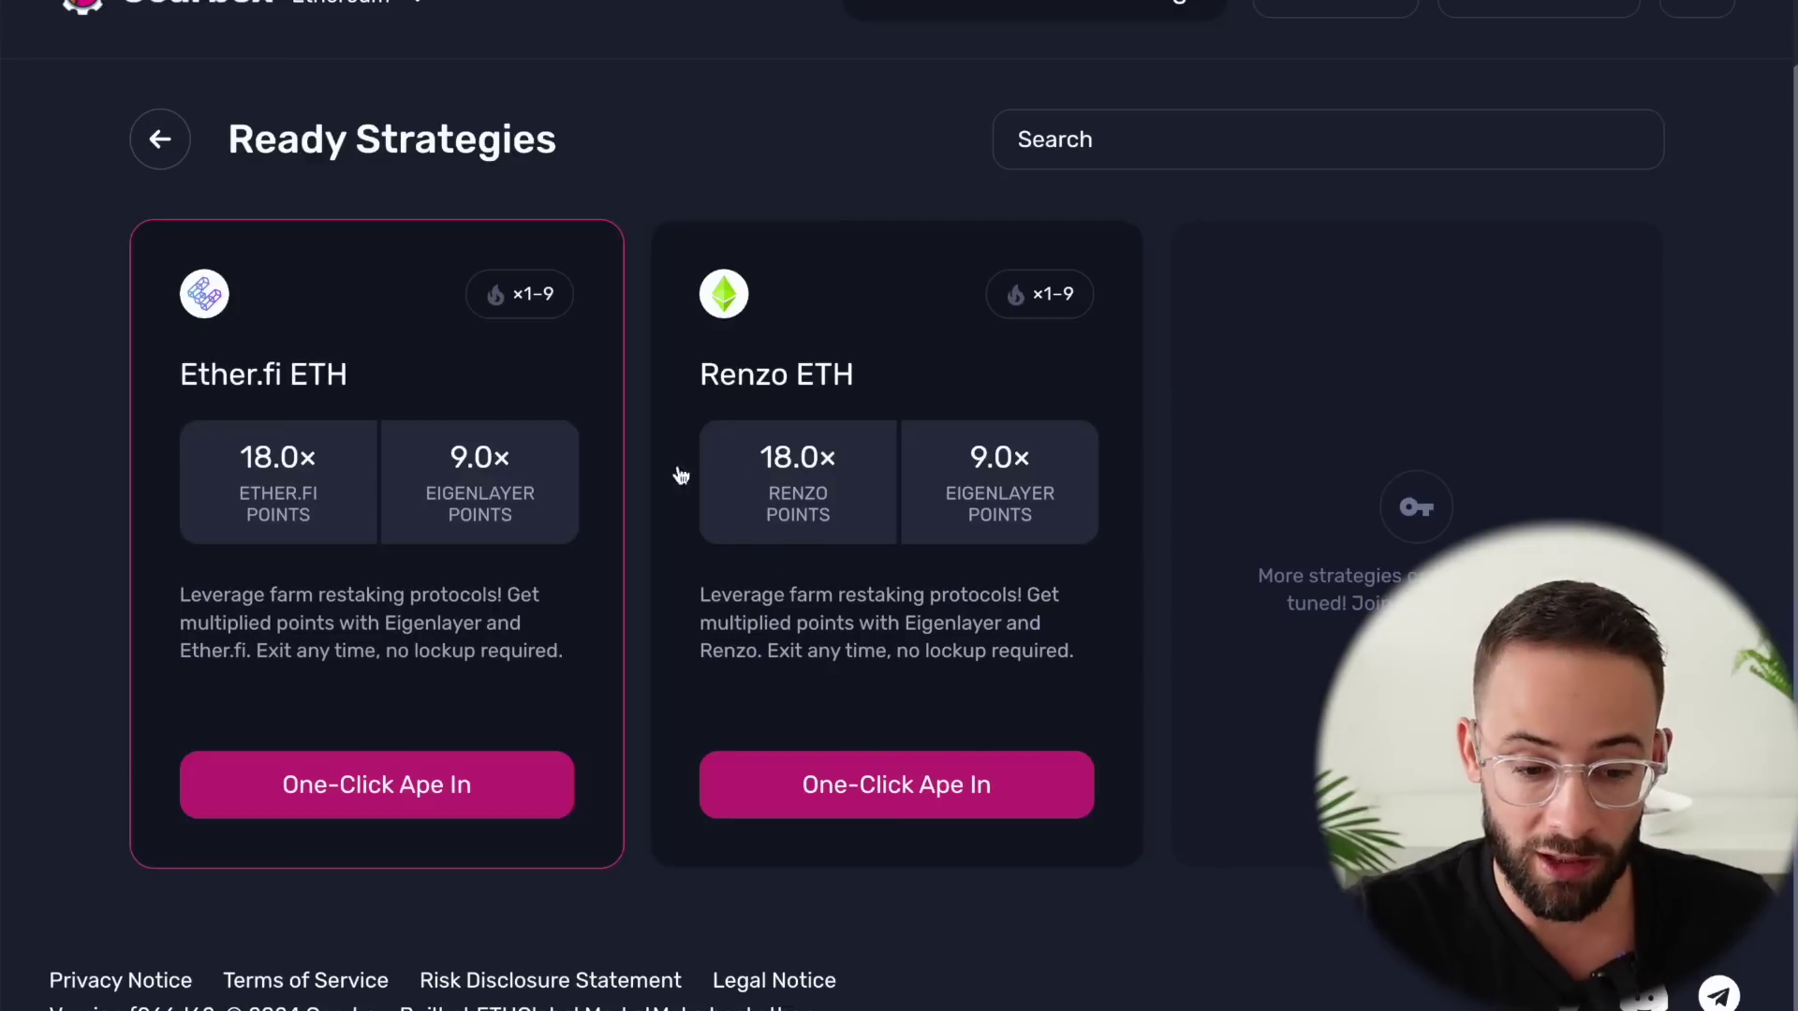
scroll(690, 481, "up", 3)
left_click(412, 71)
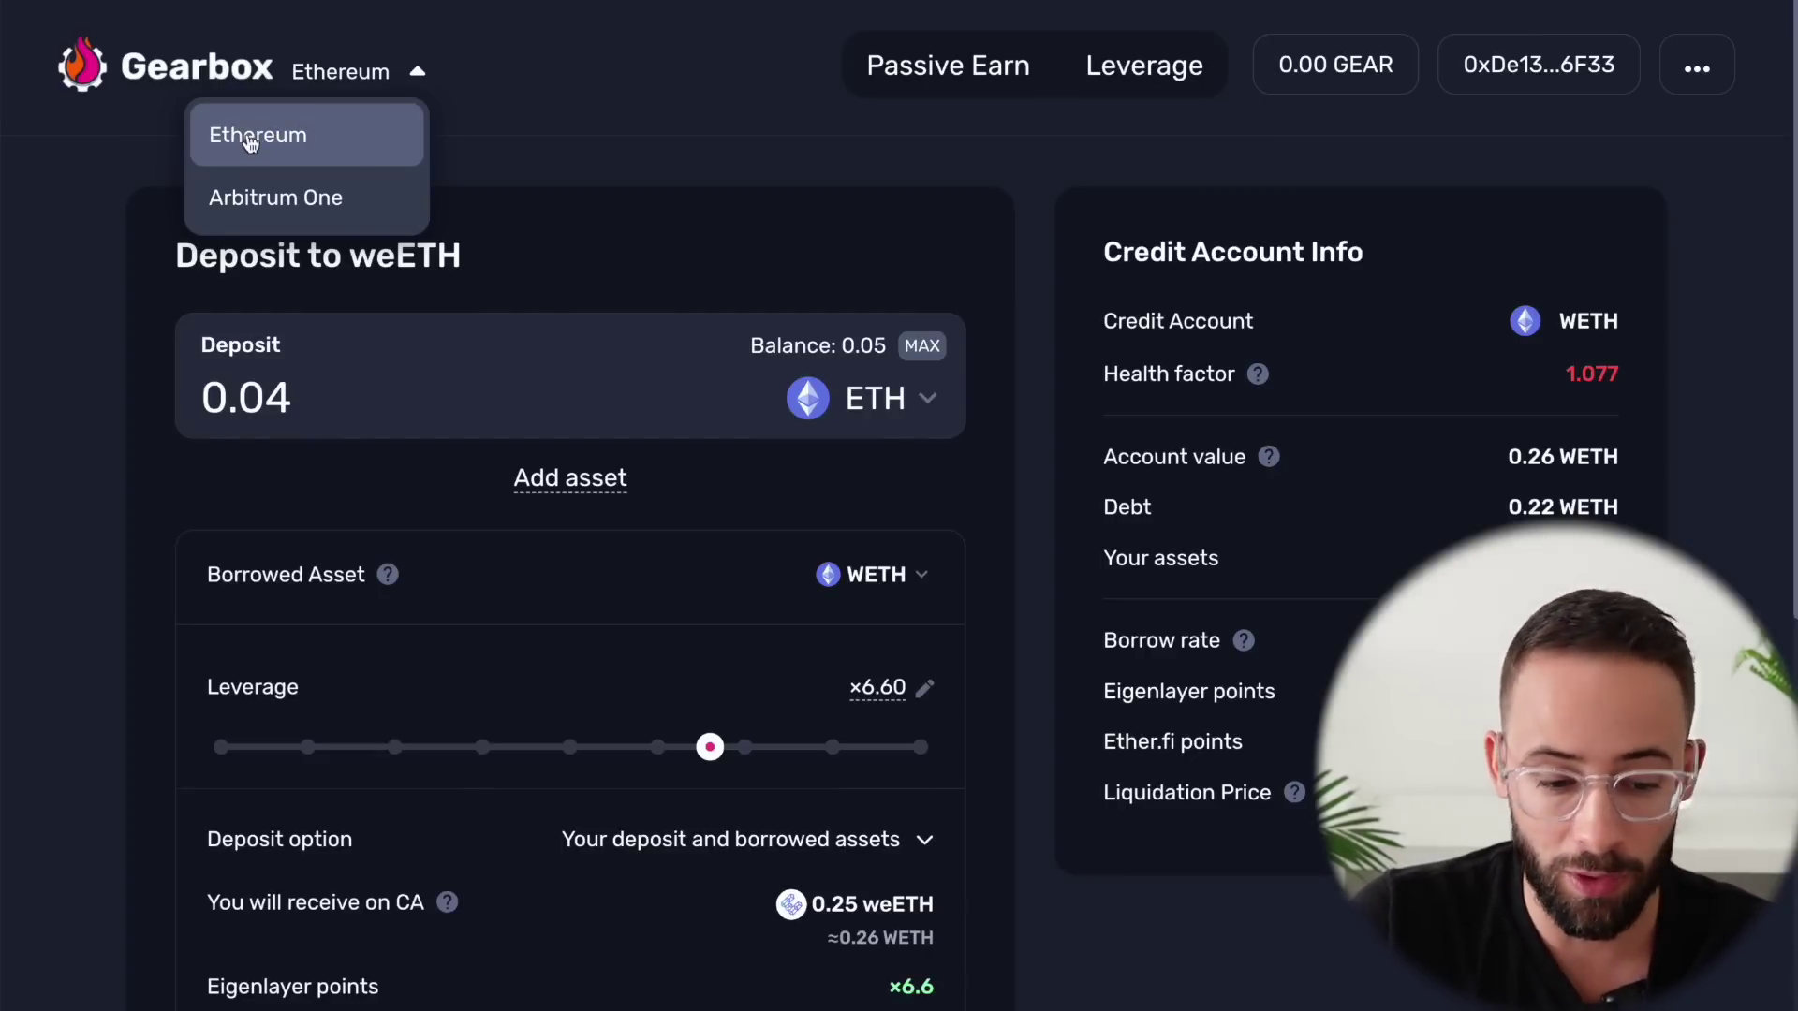
left_click(119, 347)
Set the weETH deposit's leverage to ×5.00 and check the borrow requirement at the end of the form.
scroll(160, 502, "down", 8)
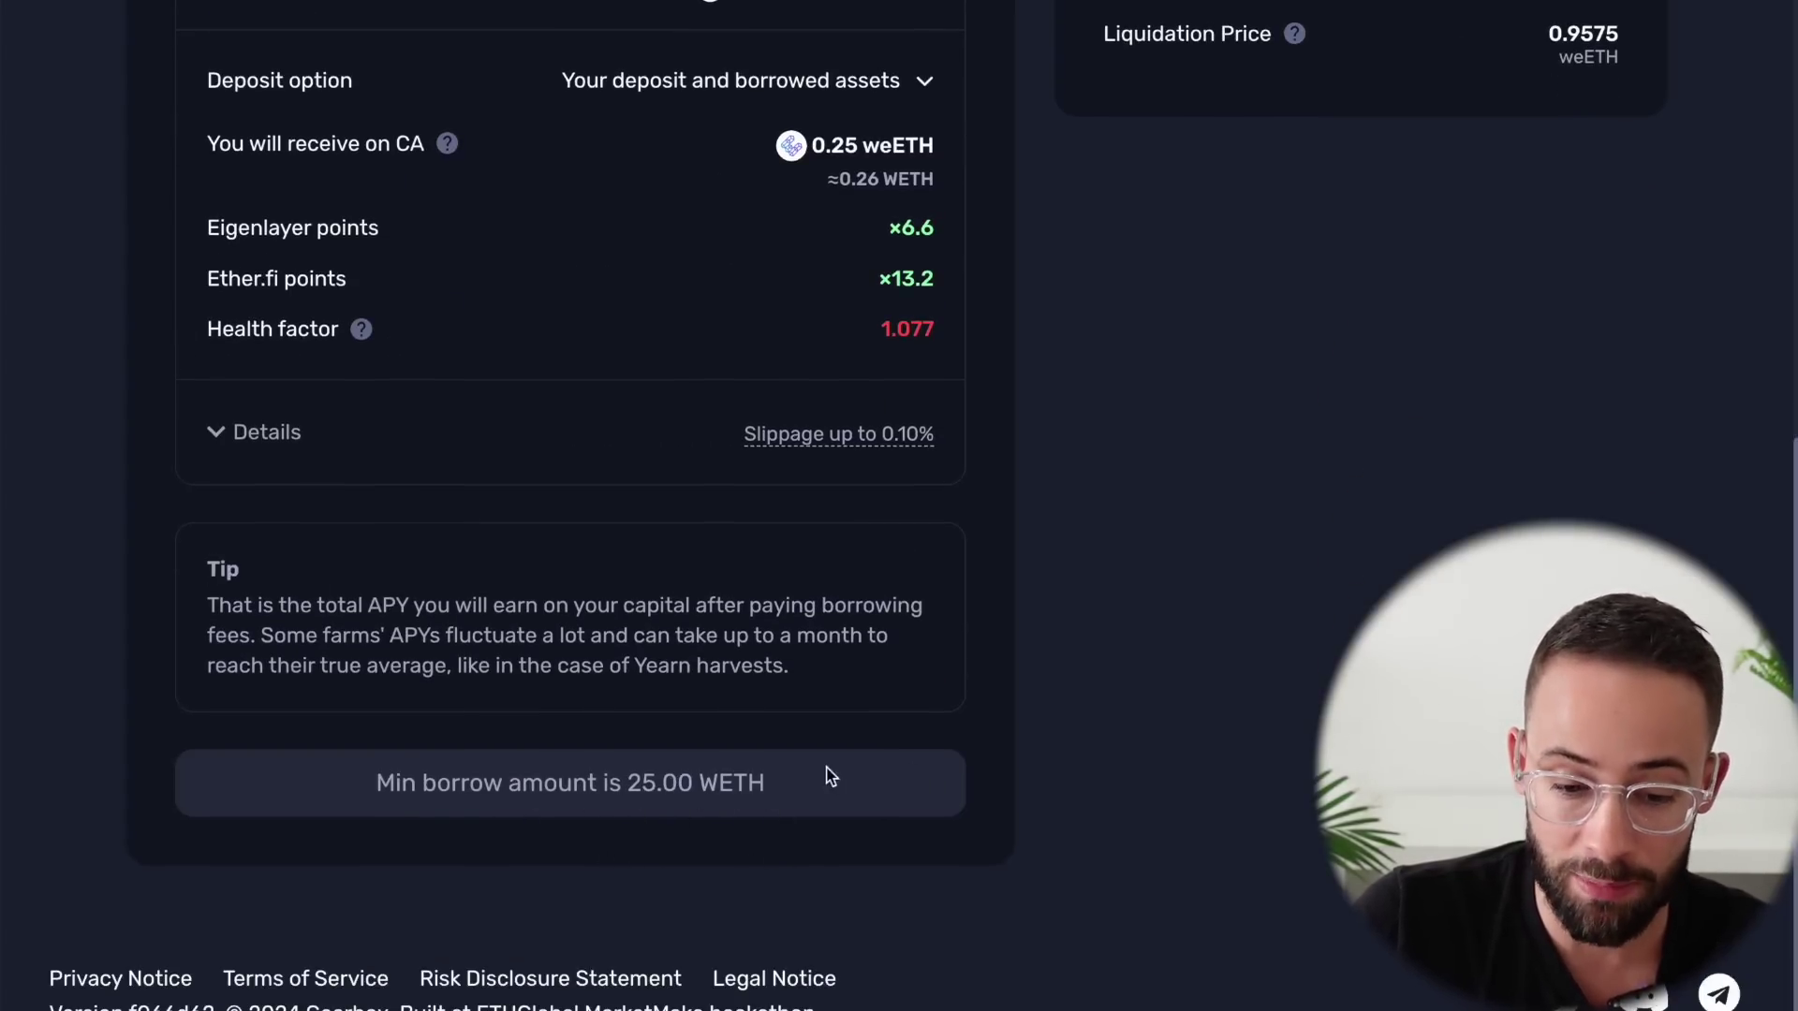
scroll(829, 775, "up", 5)
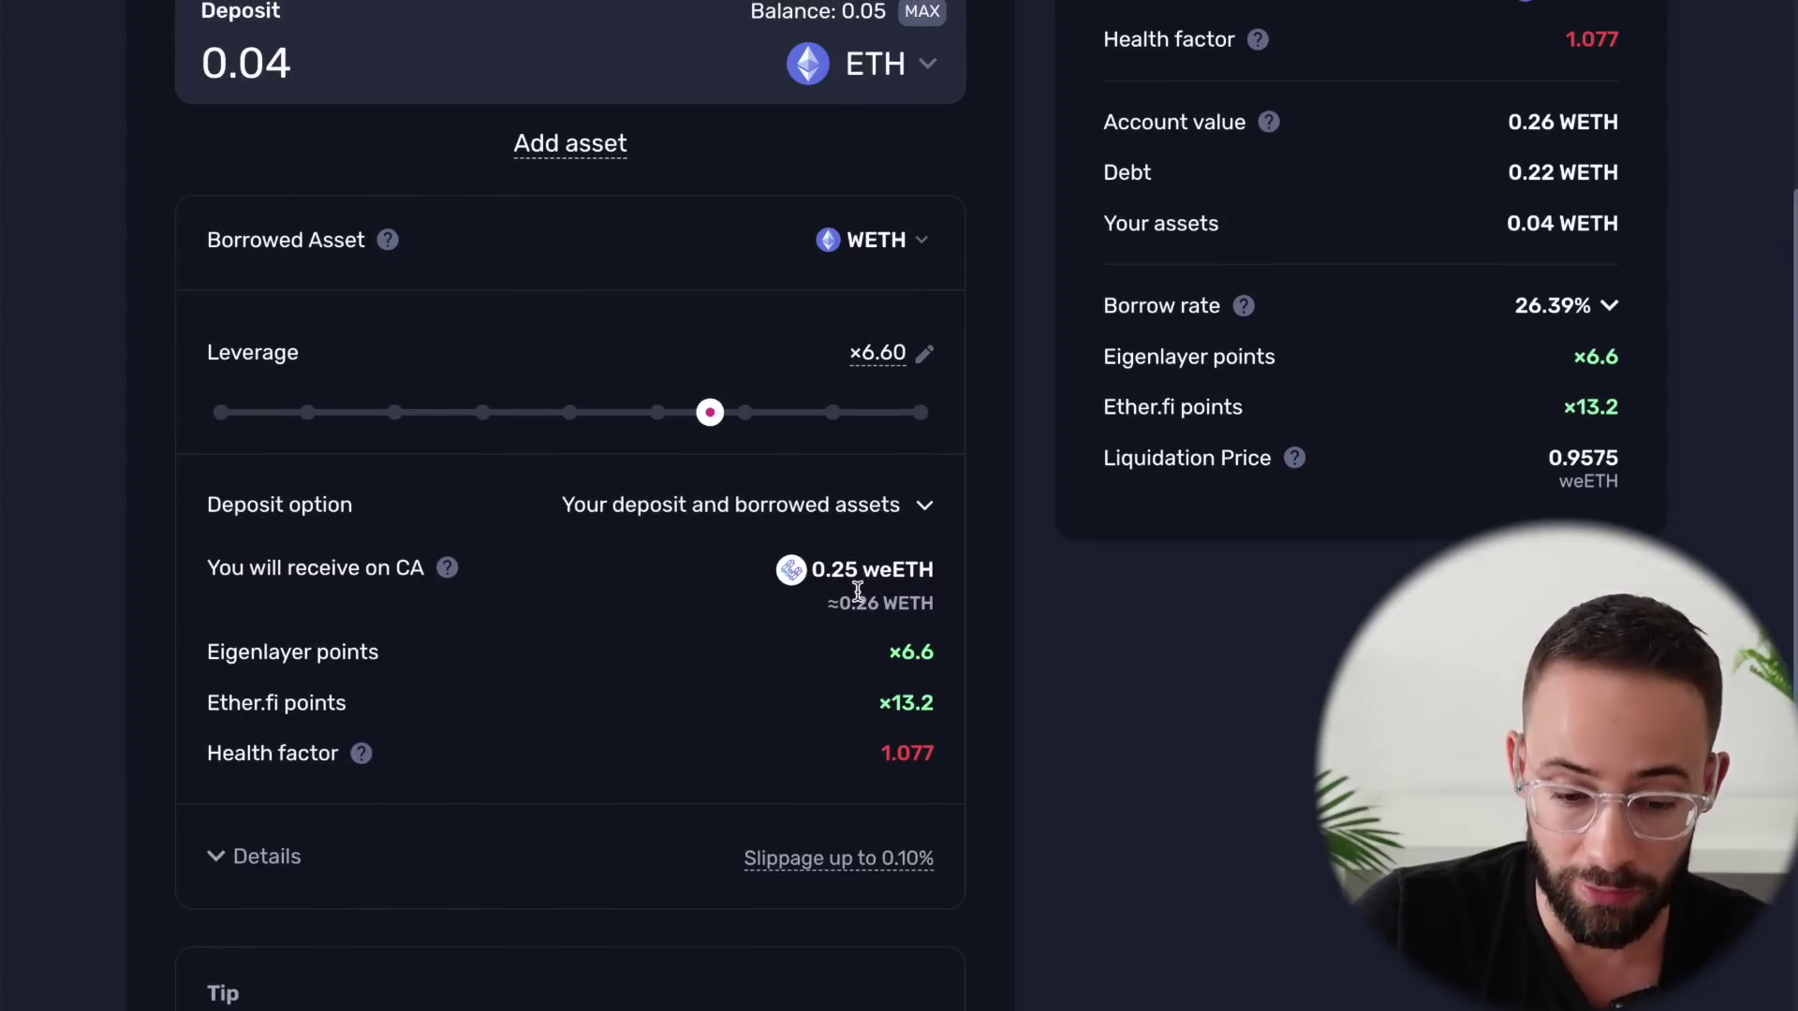
left_click_drag(711, 414, 574, 430)
scroll(727, 919, "down", 5)
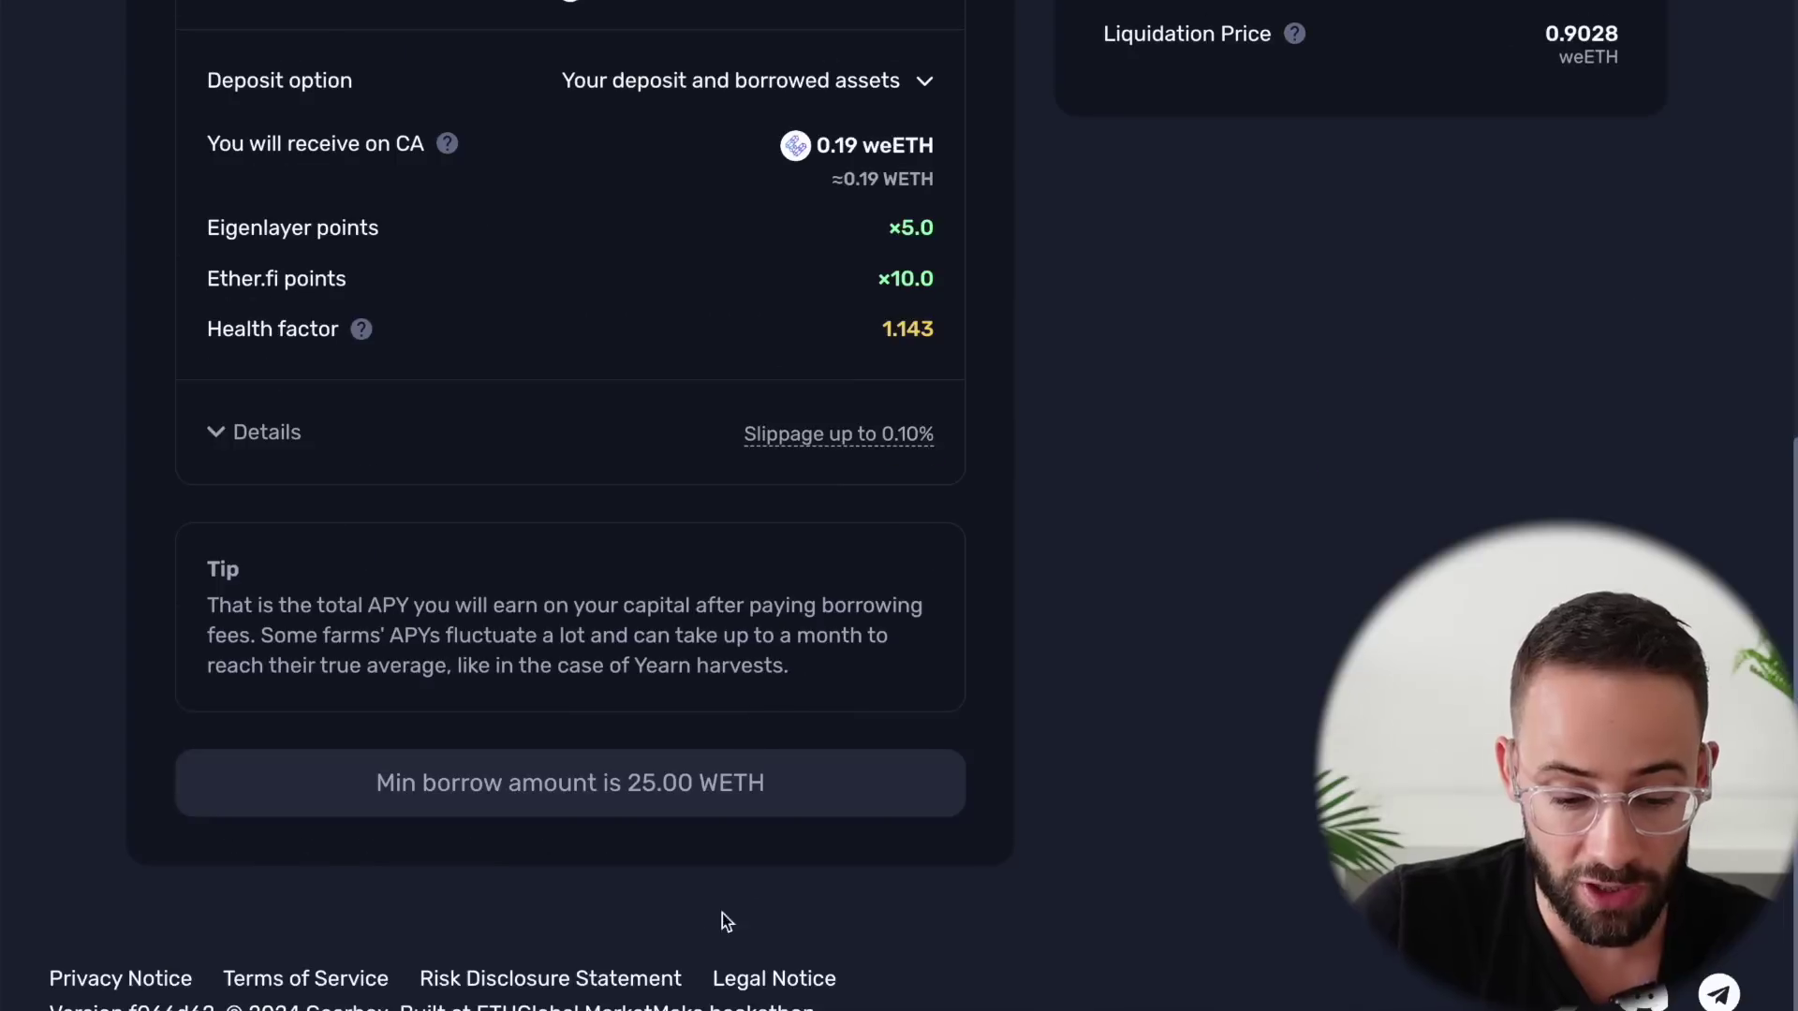
scroll(471, 999, "up", 2)
scroll(690, 963, "up", 2)
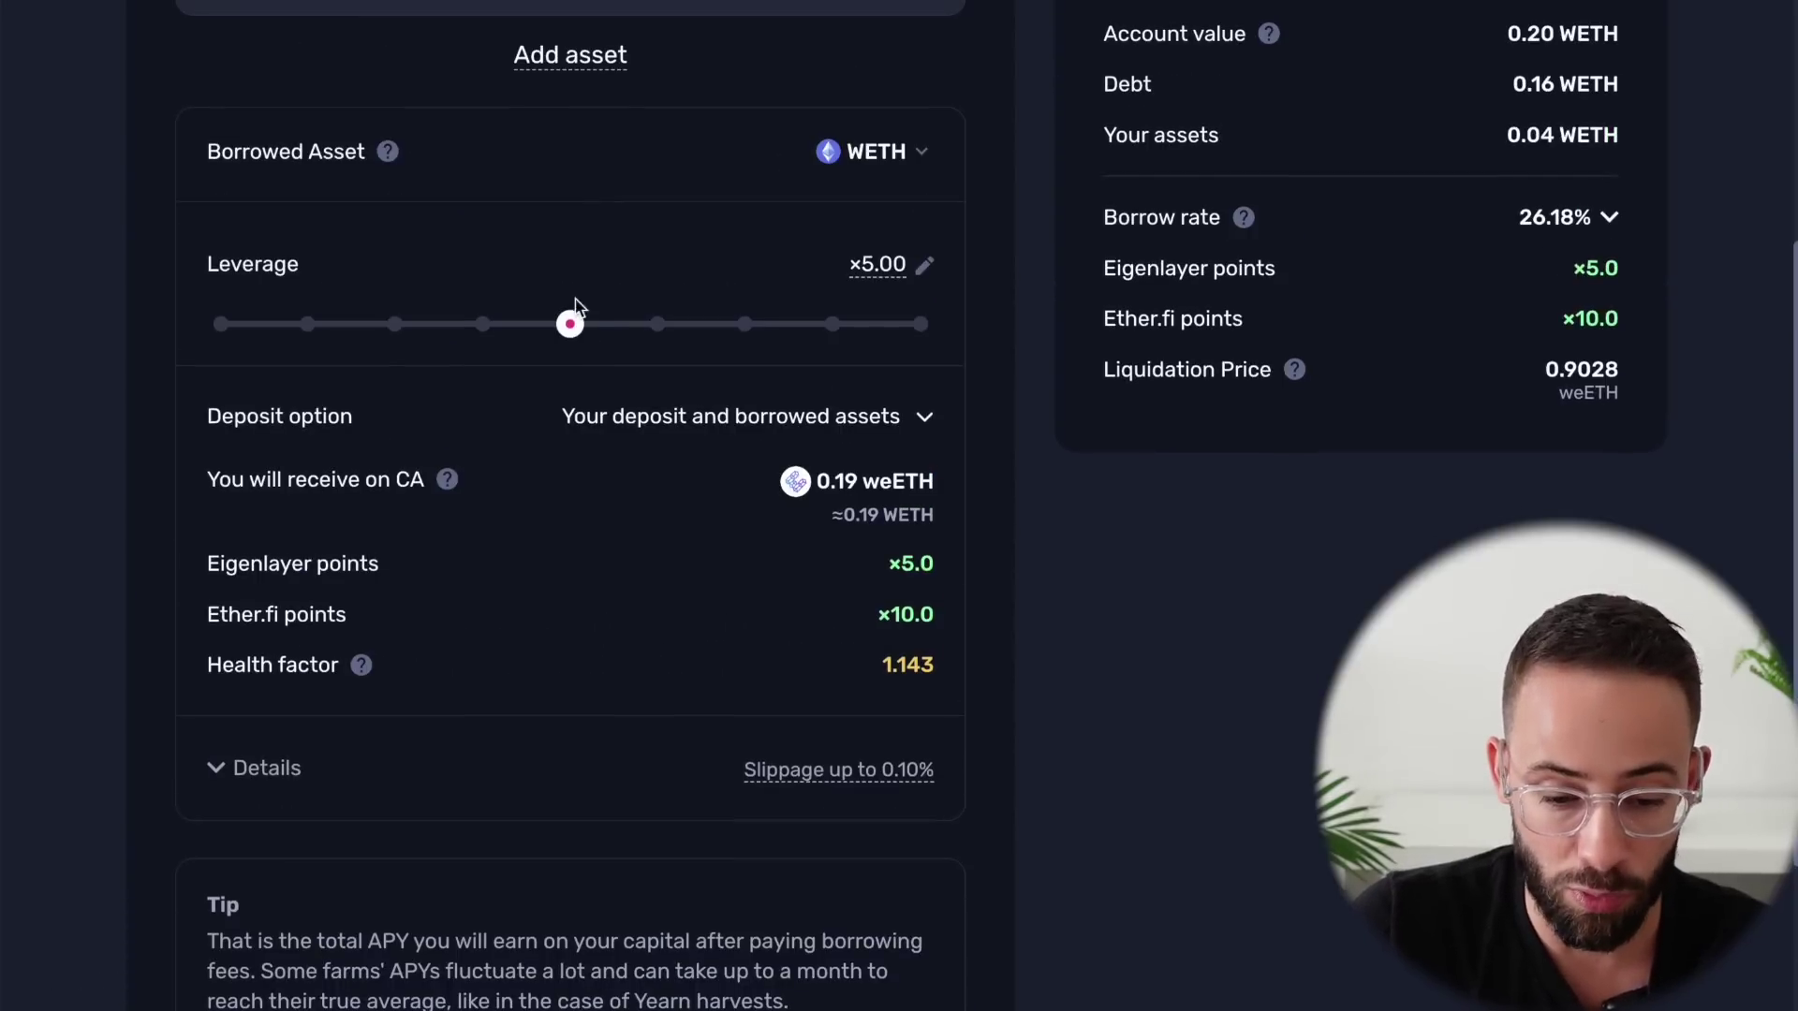
Try leverage values of ×8.33 and ×6.00 on the weETH deposit, and return it to ×5.00.
left_click(860, 324)
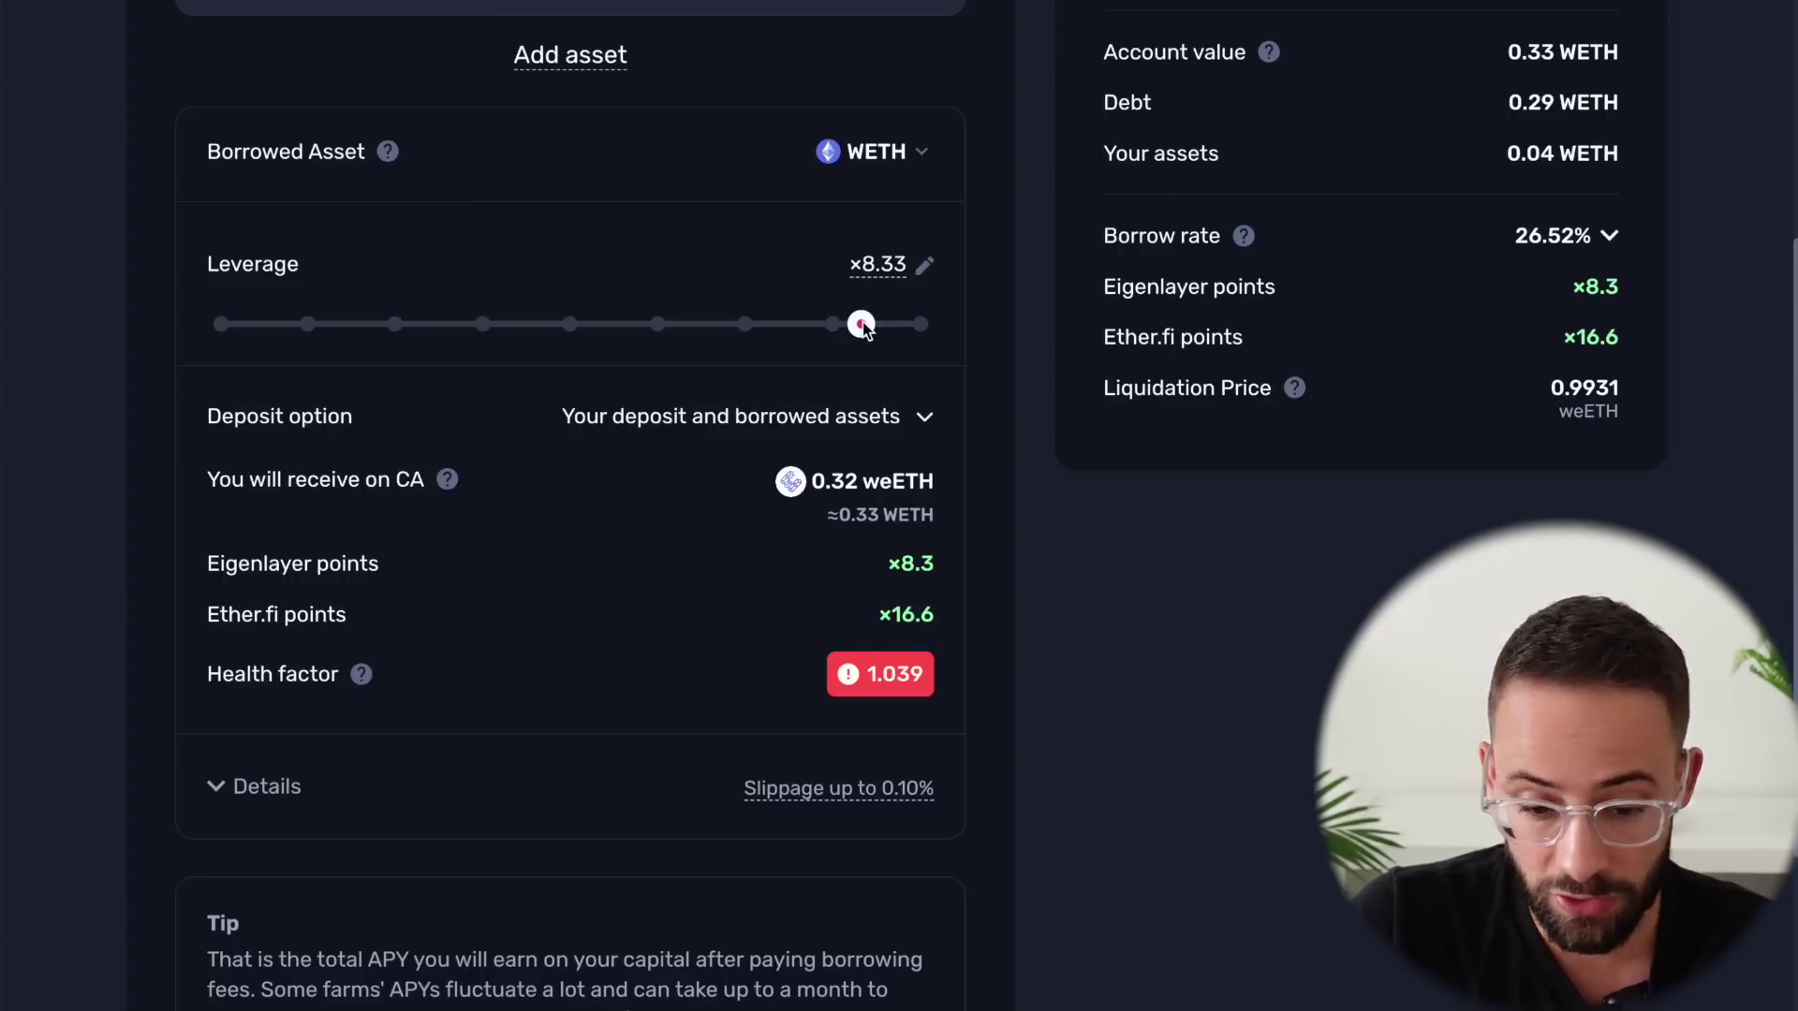
scroll(406, 937, "down", 4)
scroll(841, 814, "up", 5)
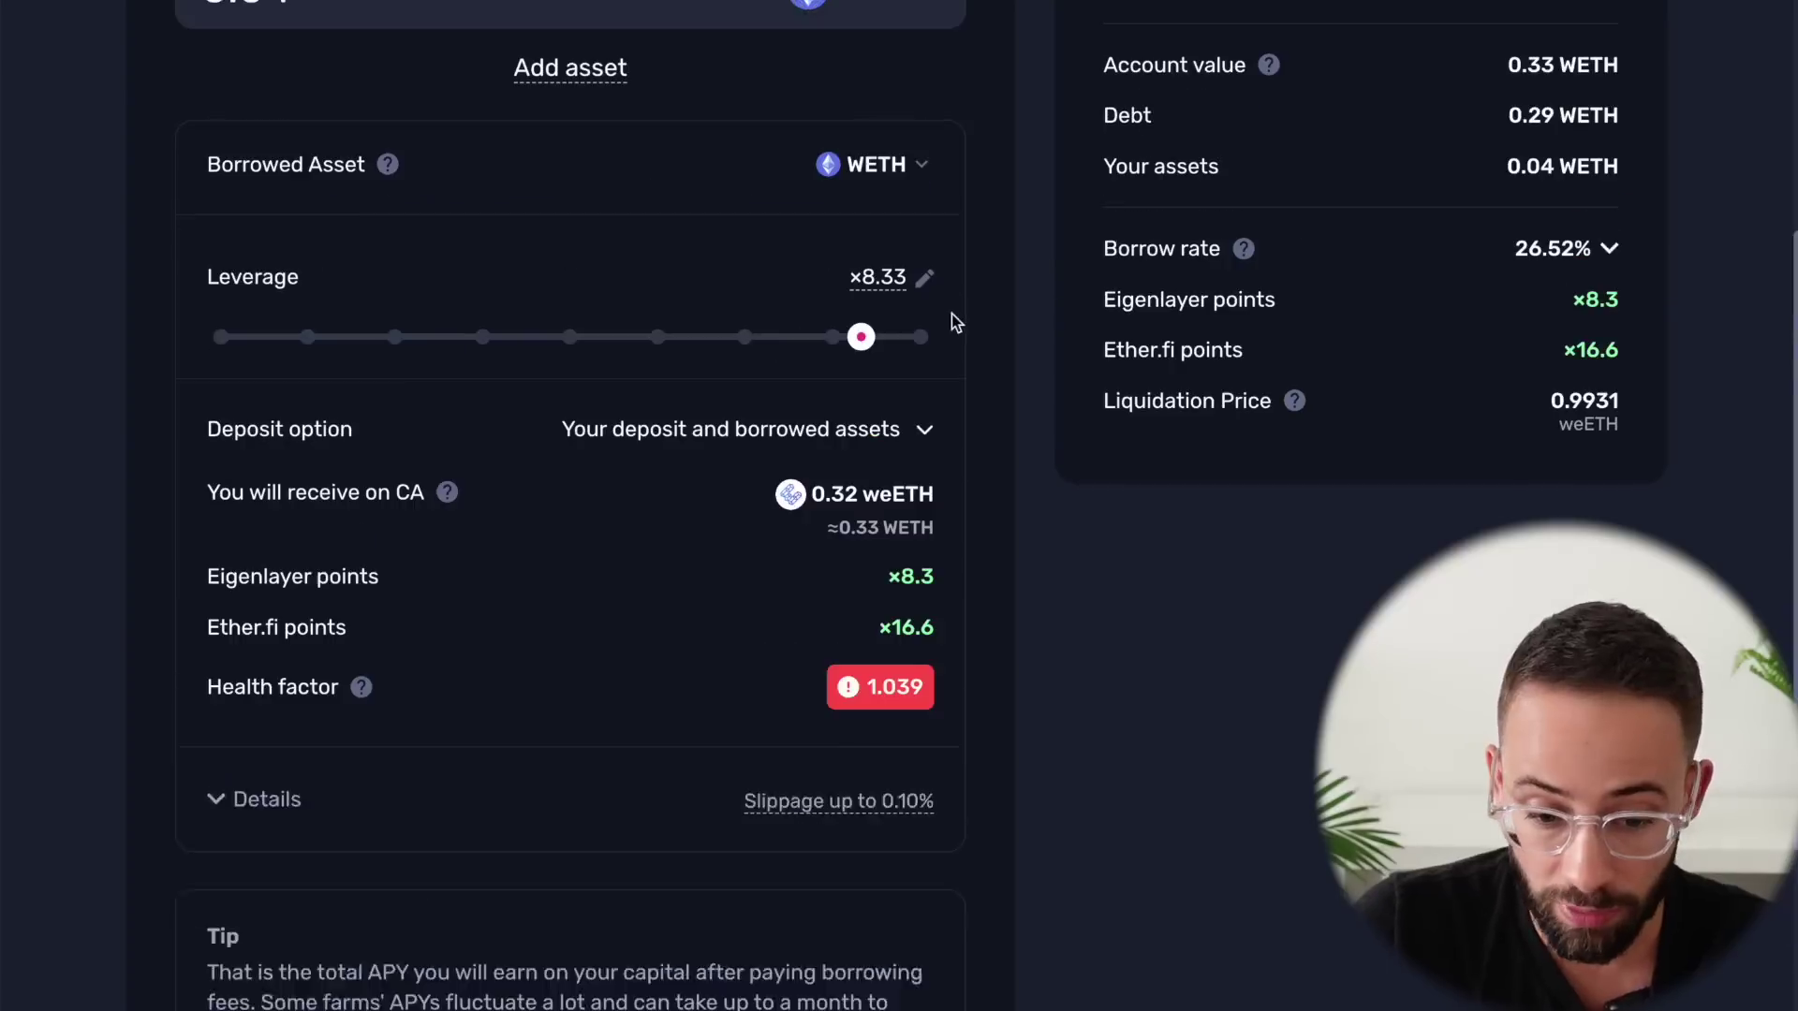
left_click_drag(860, 363, 658, 379)
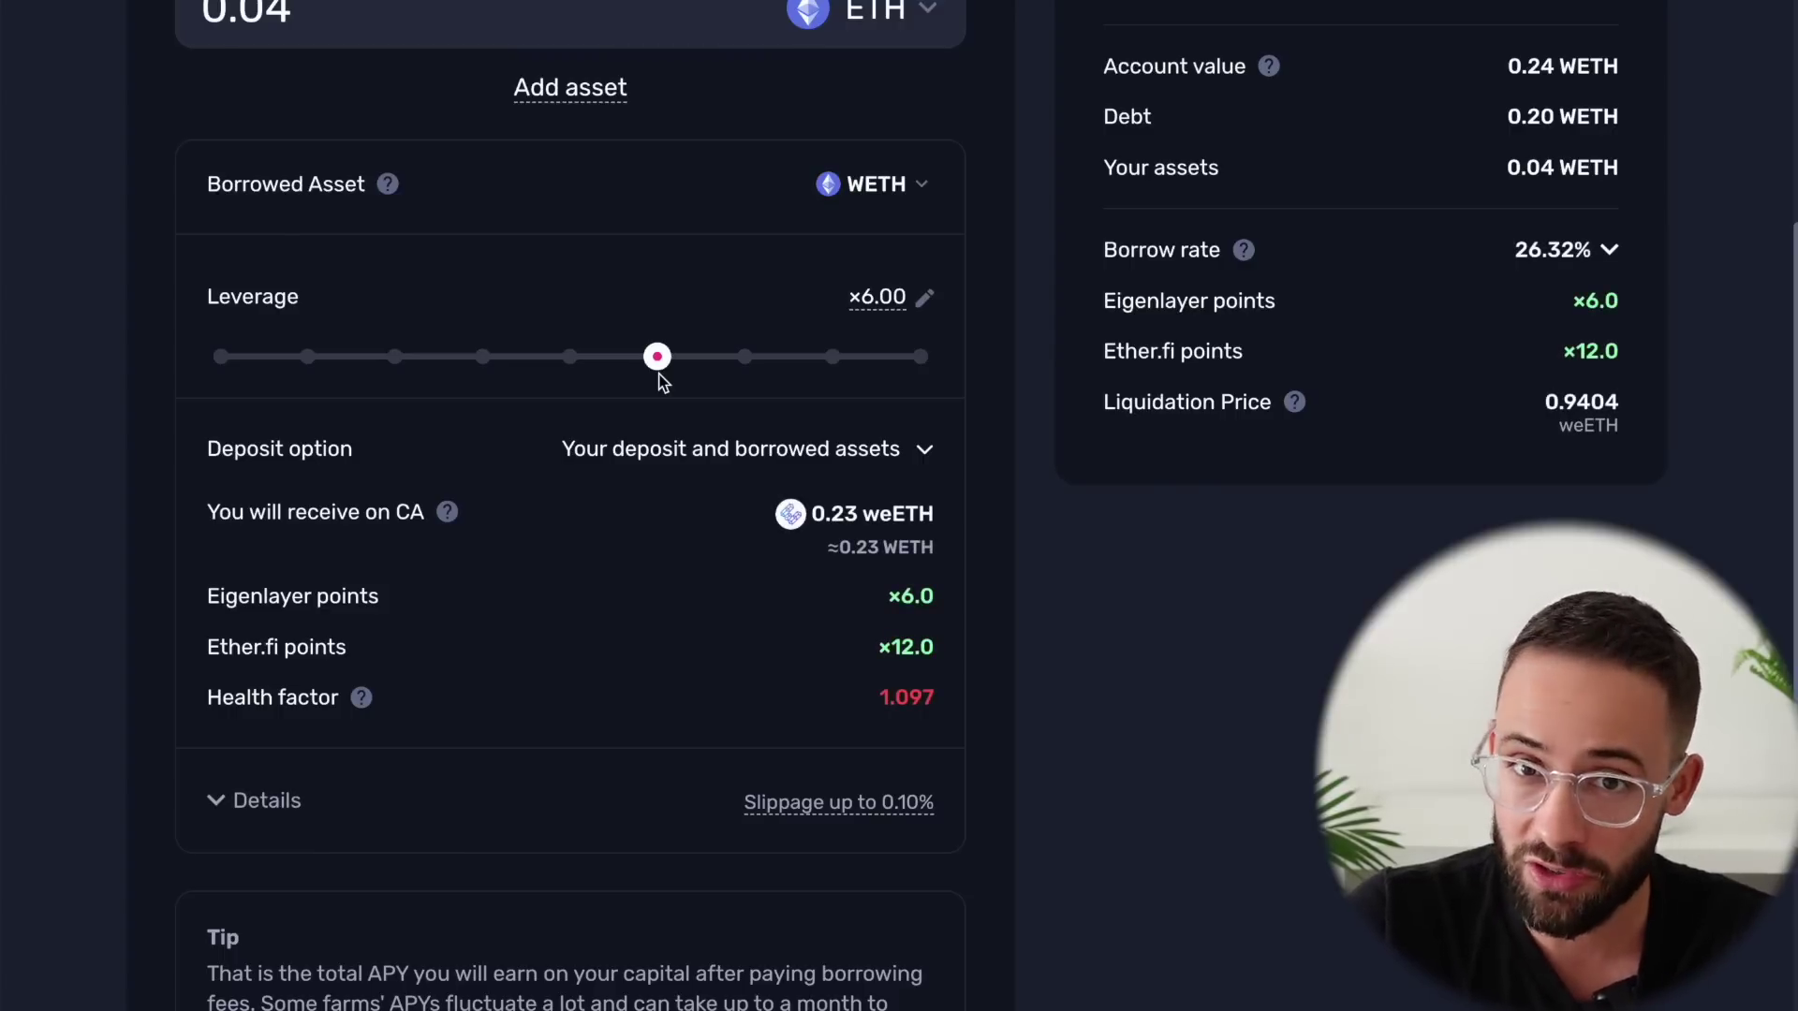
left_click_drag(660, 373, 575, 365)
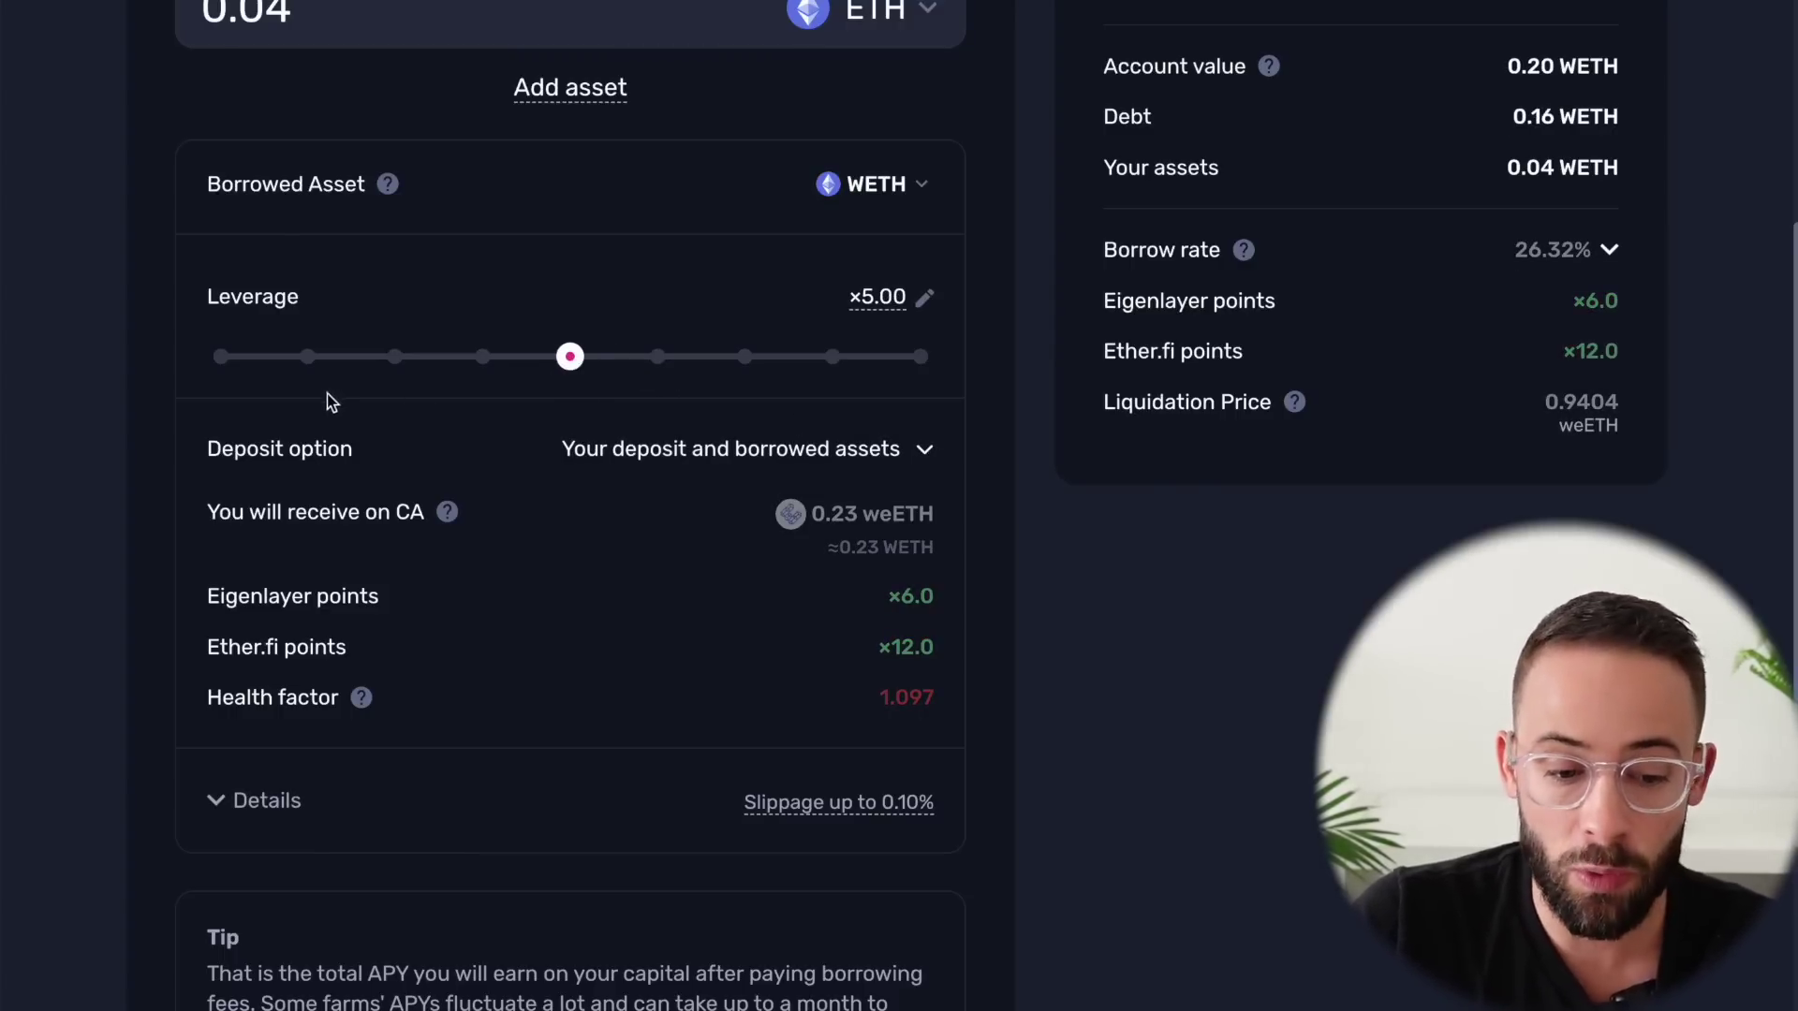
Check the minimum borrow amount on the weETH deposit form, and highlight the WETH deposit size in the EtherFi leverage post on X.
scroll(331, 402, "up", 4)
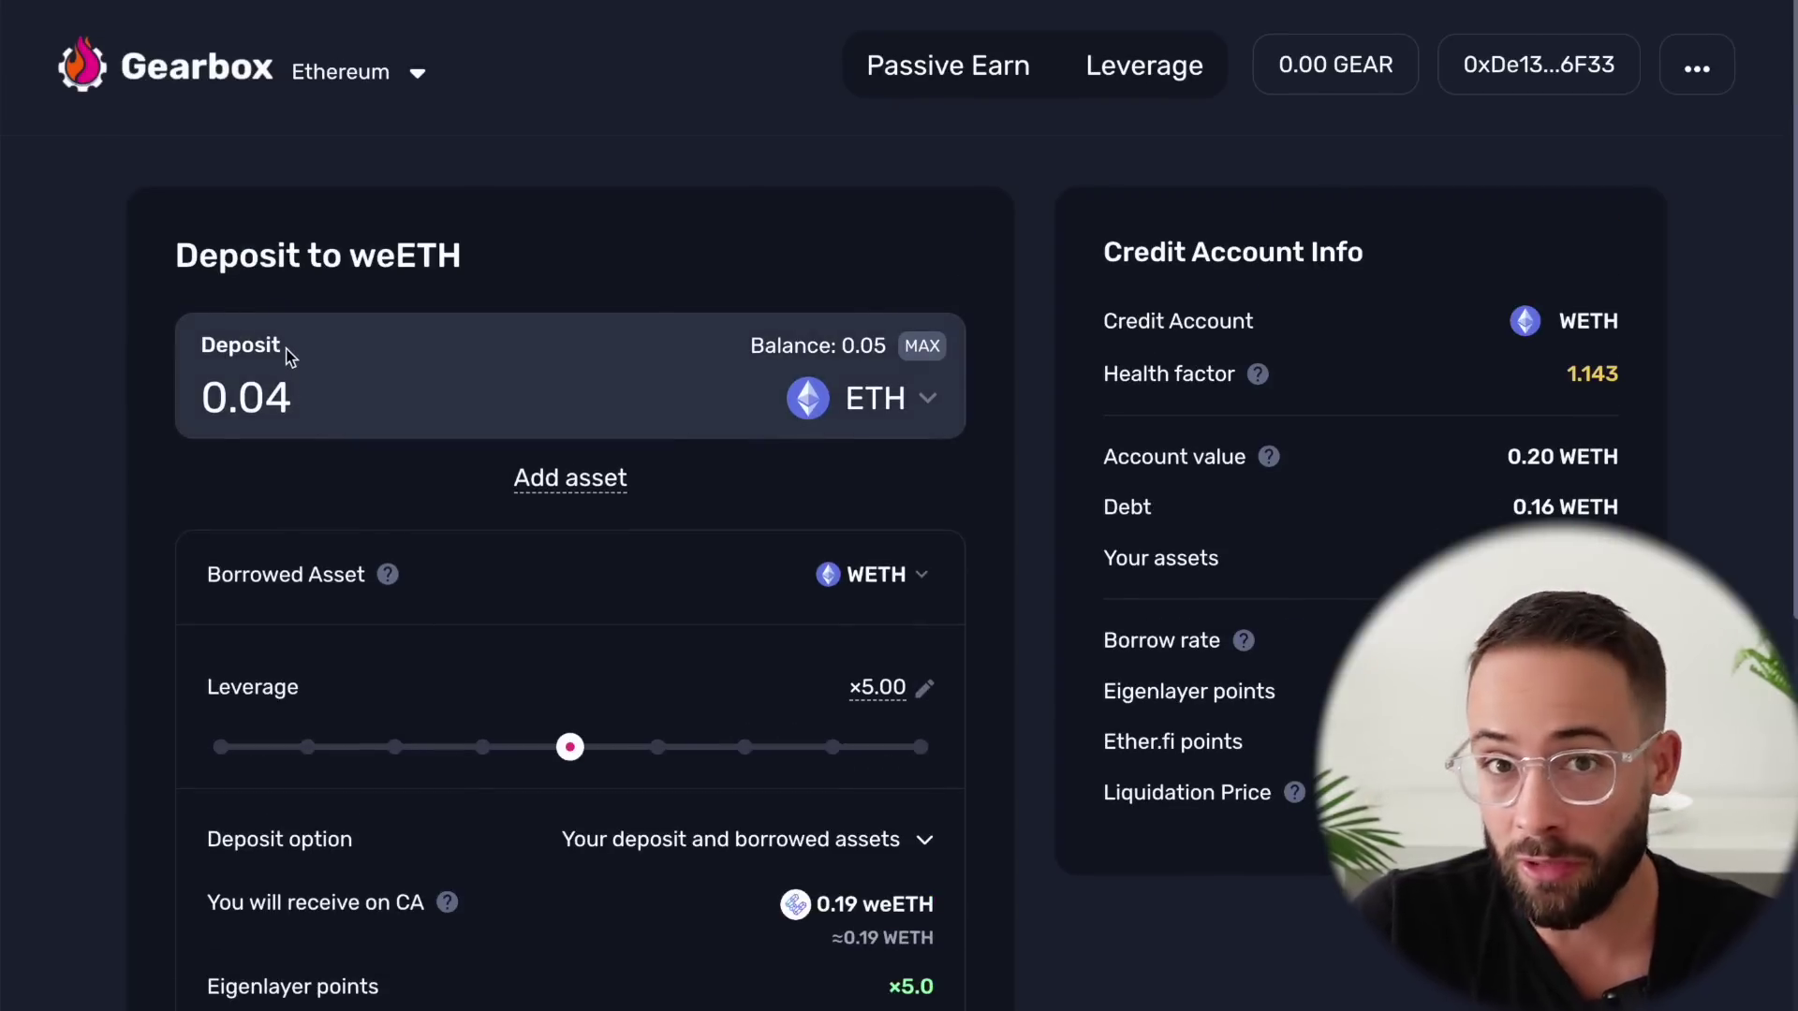
scroll(913, 838, "down", 8)
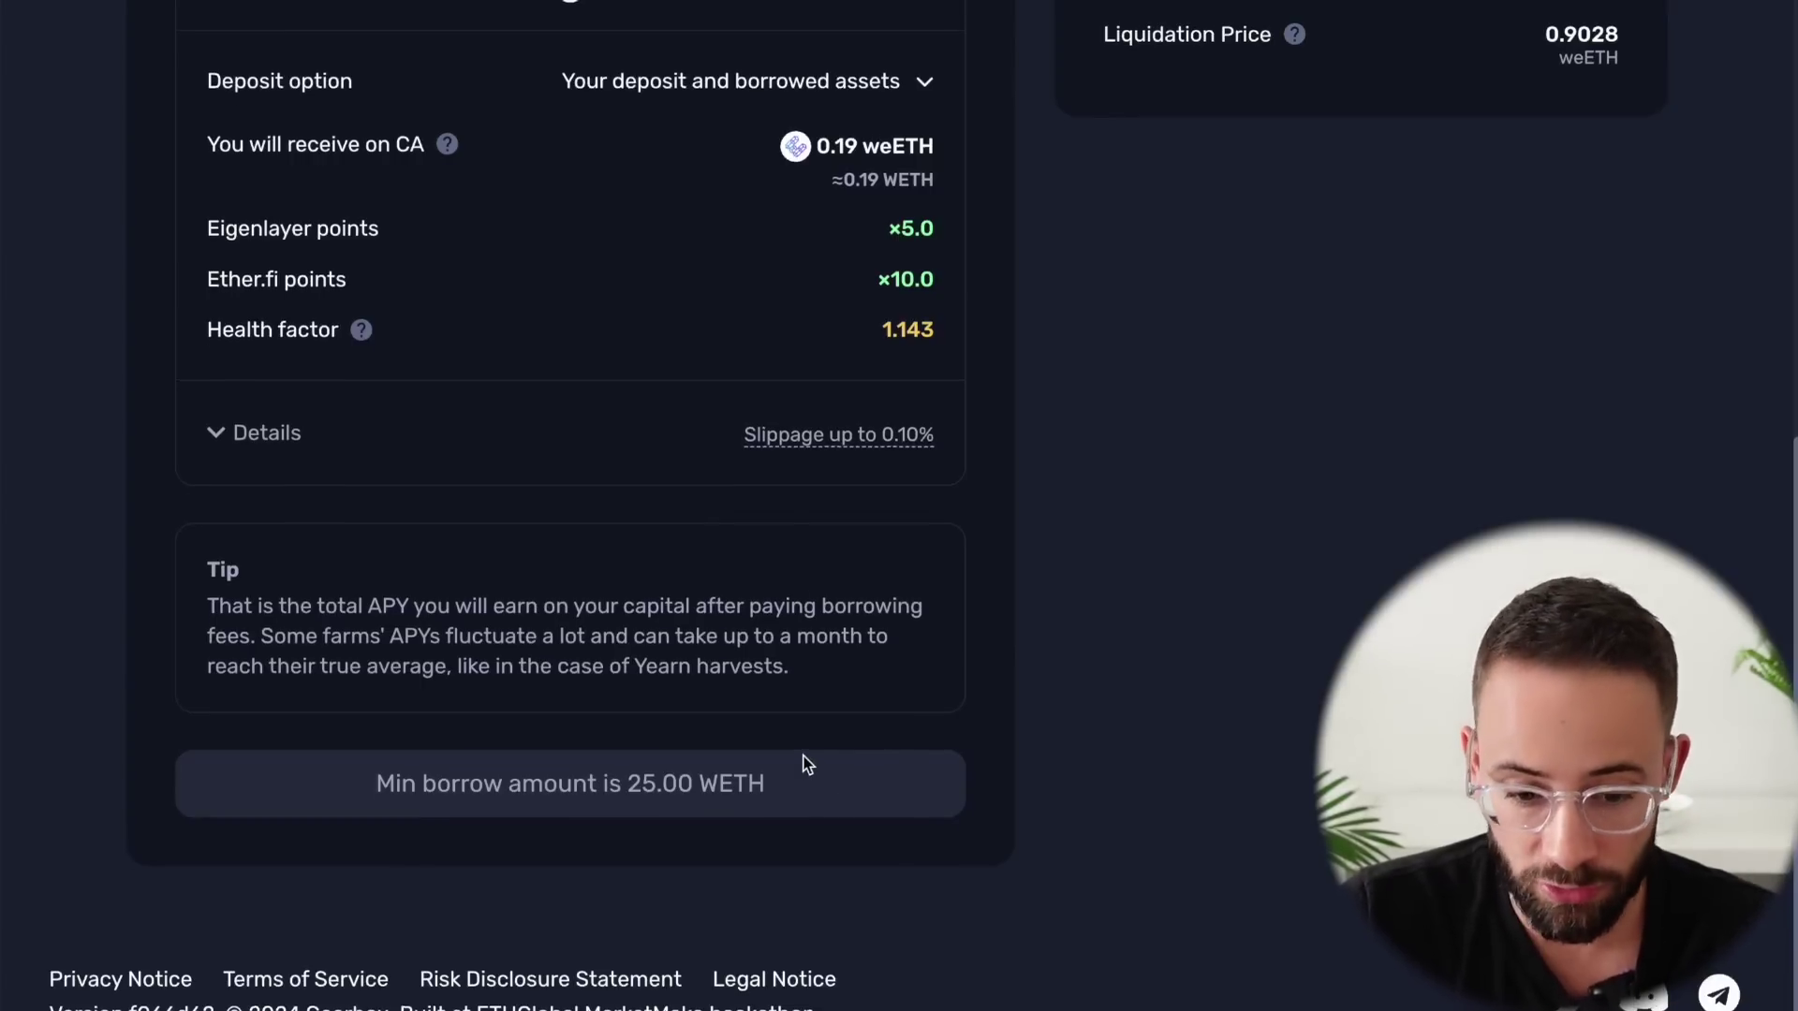
scroll(806, 777, "up", 4)
scroll(833, 832, "up", 2)
scroll(875, 803, "down", 5)
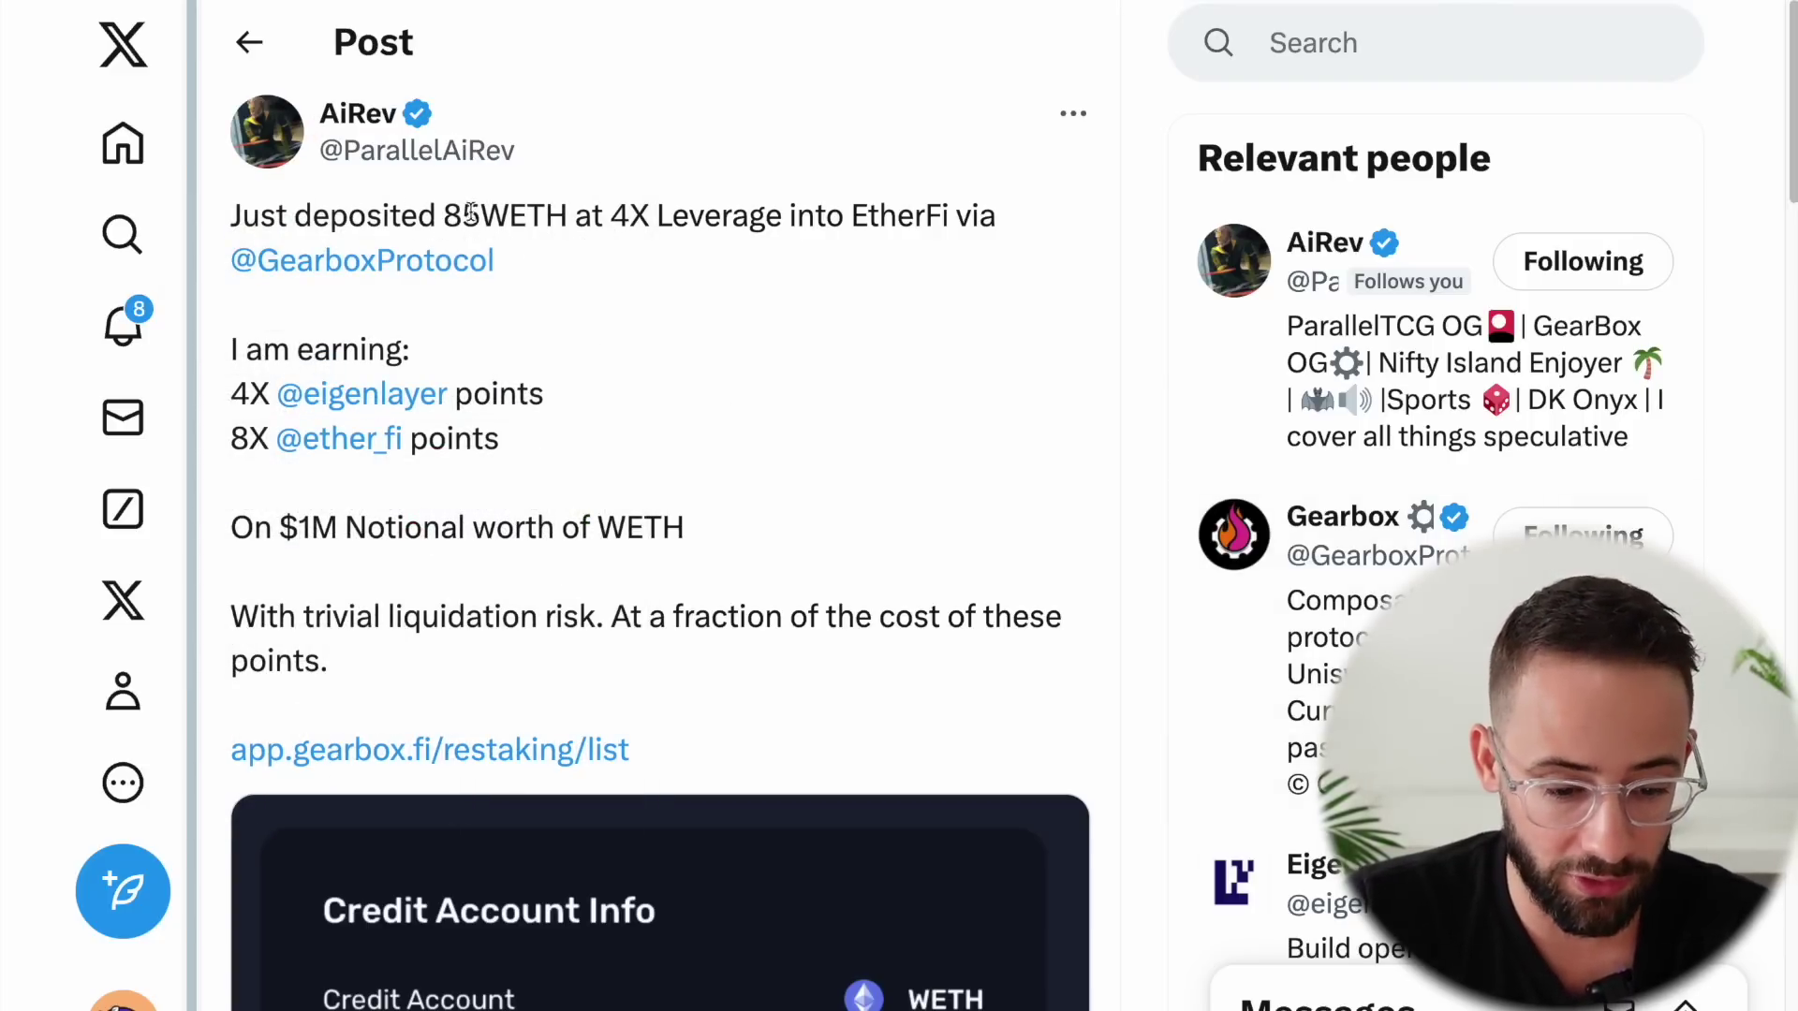
left_click_drag(446, 215, 568, 217)
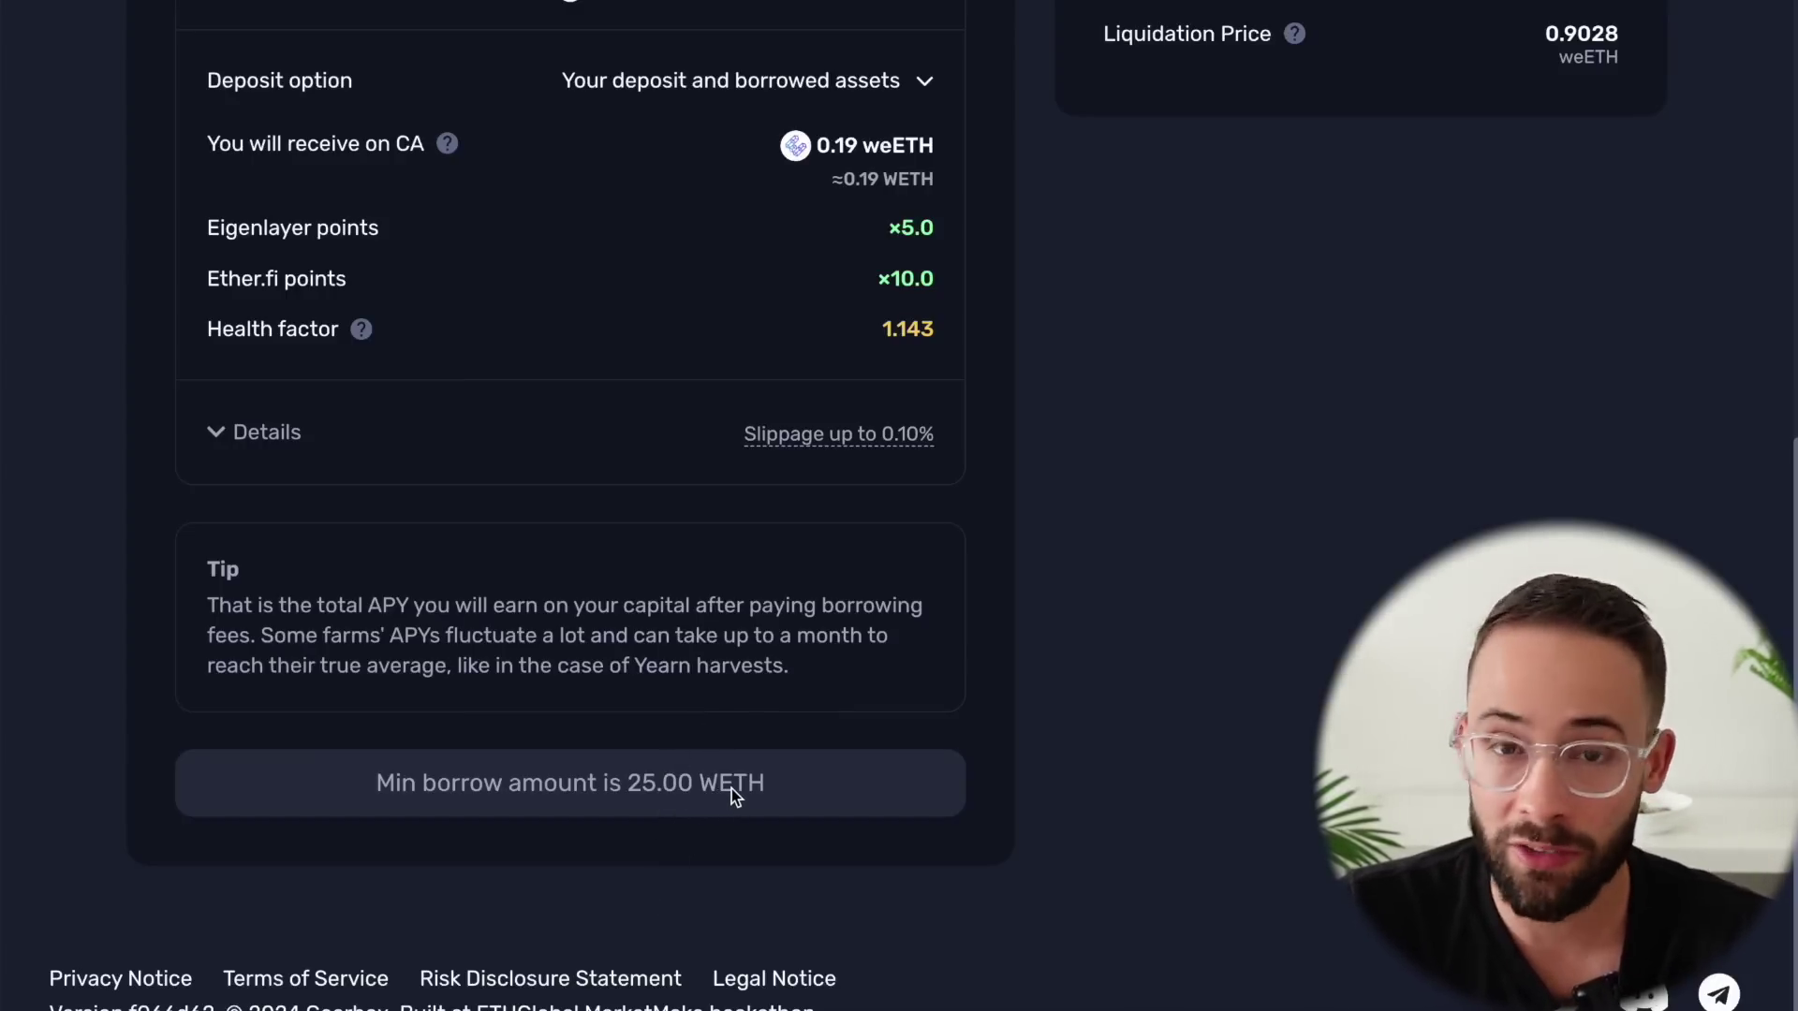
Switch the Gearbox network from Ethereum to Arbitrum One and approve the network change in MetaMask.
scroll(711, 728, "up", 7)
scroll(711, 725, "up", 1)
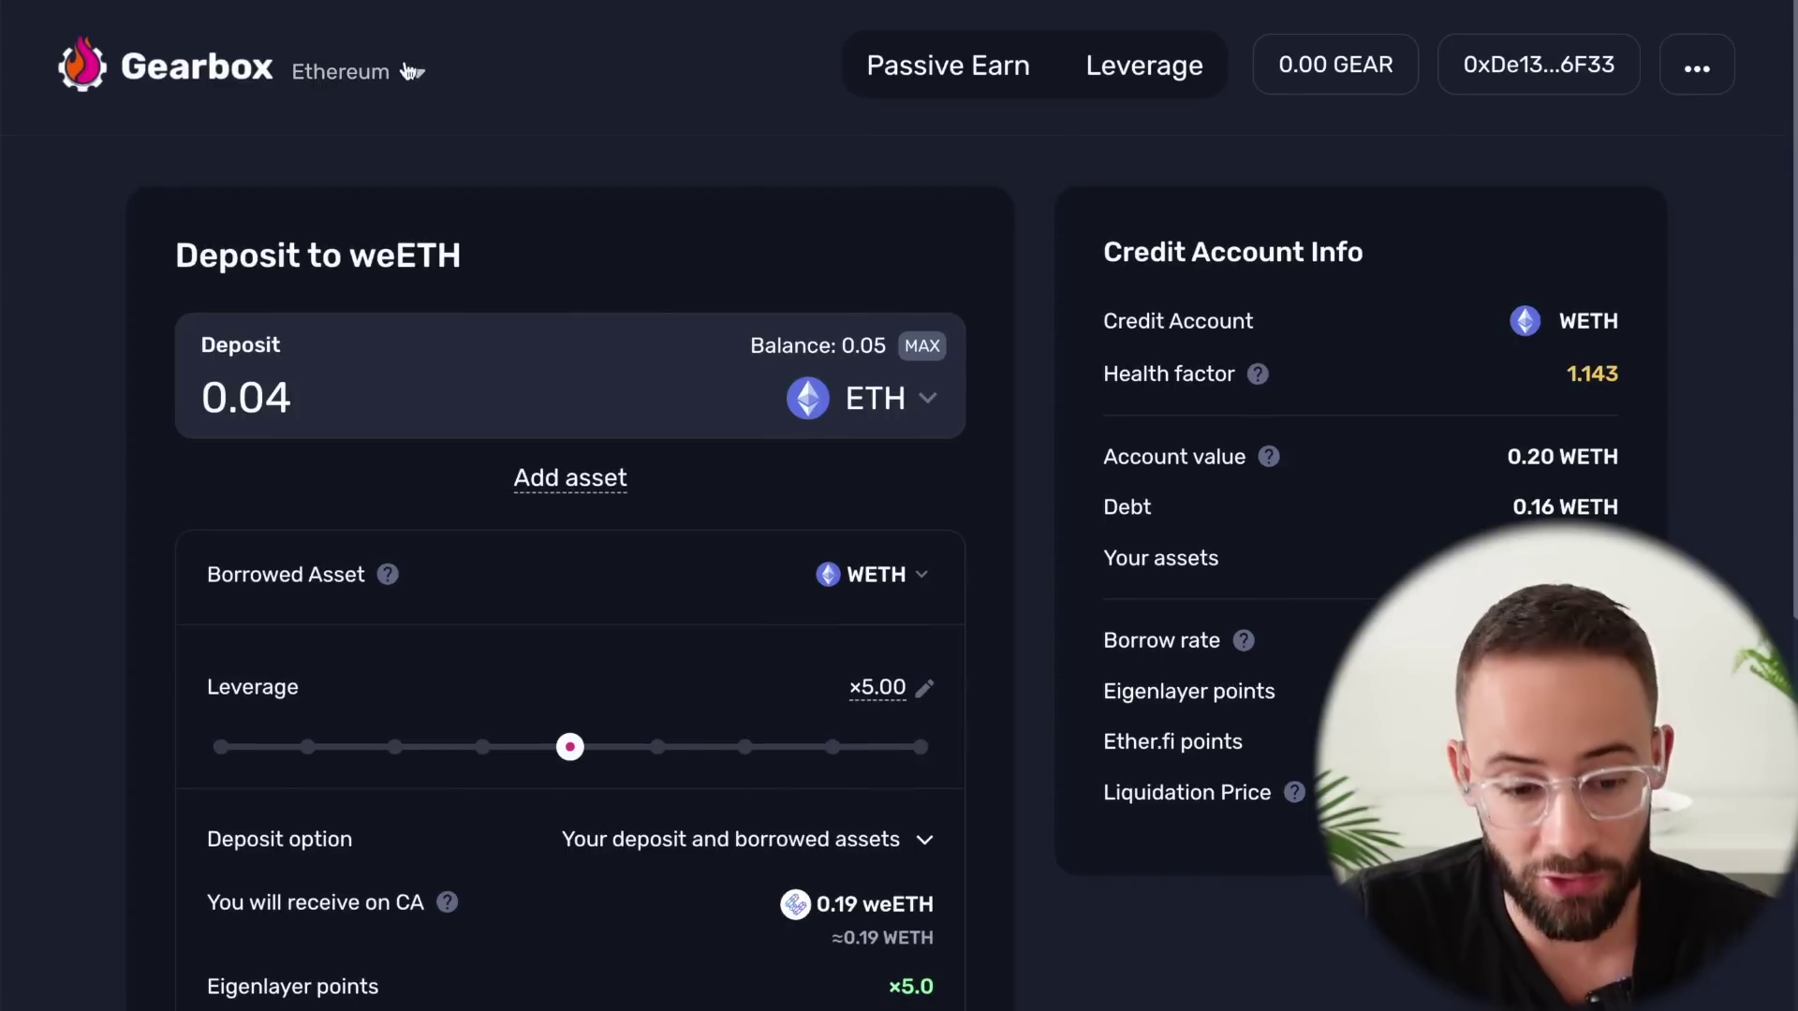
left_click(412, 71)
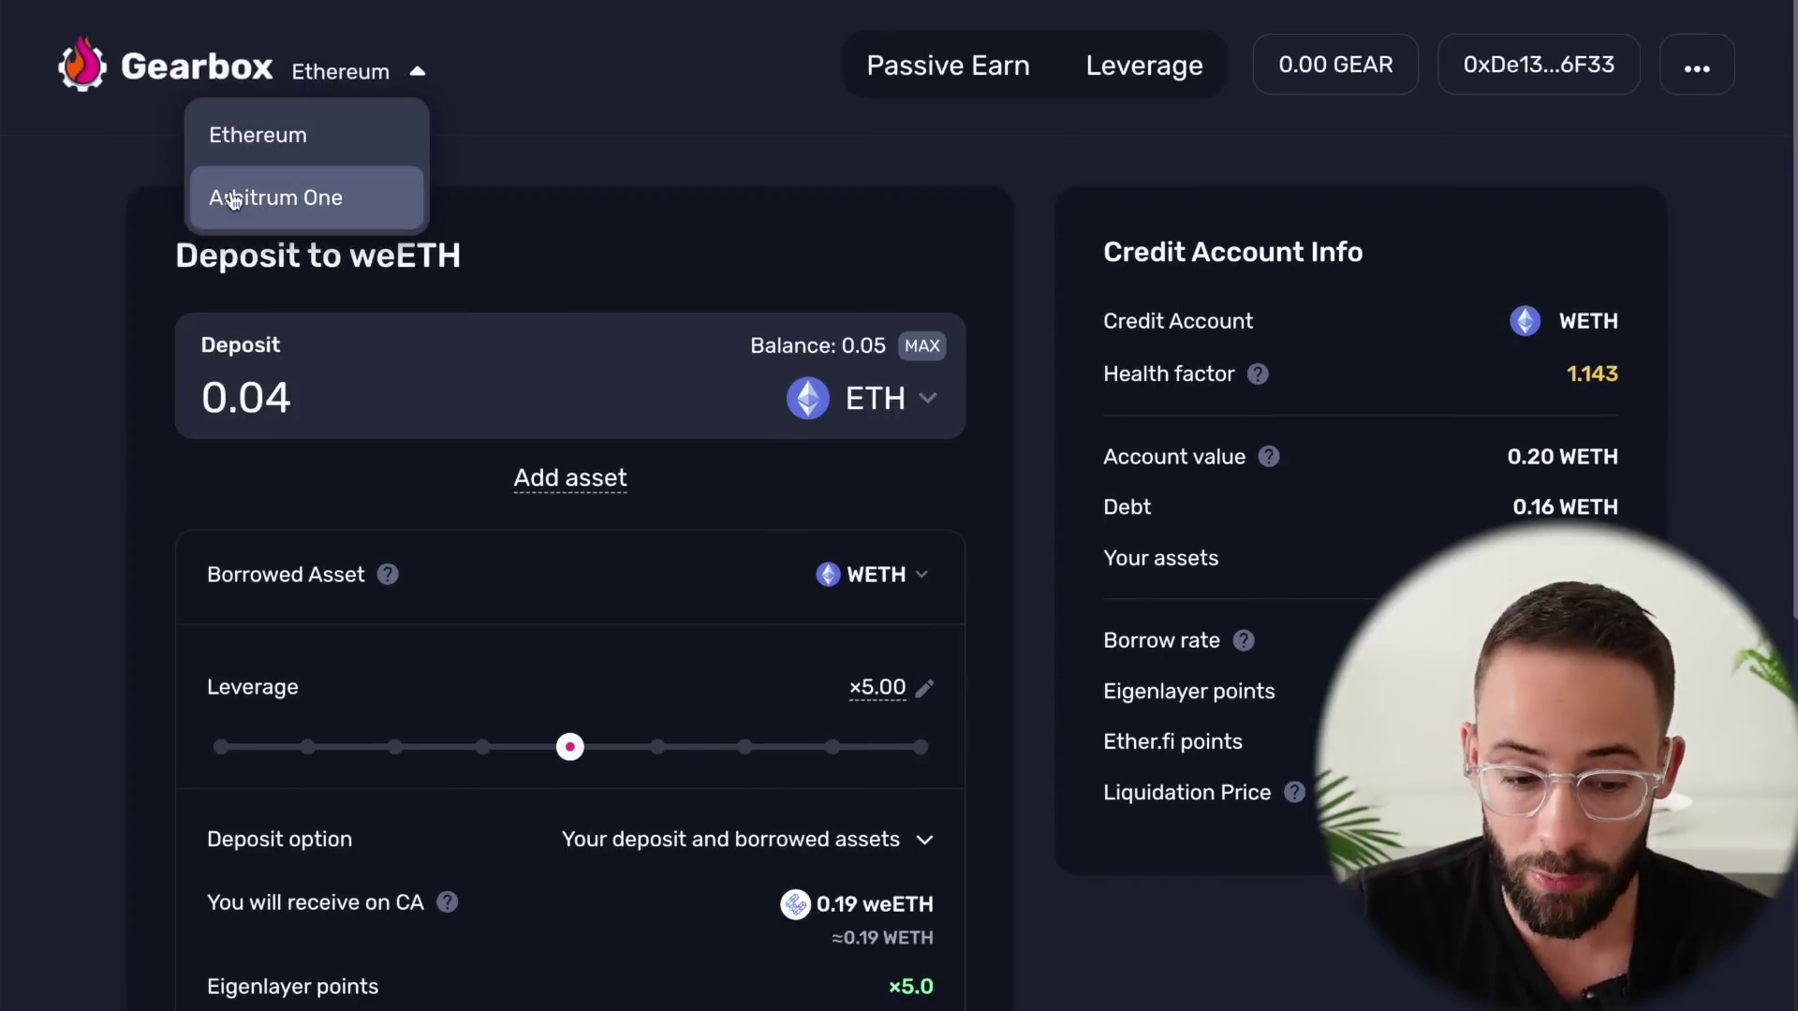
left_click(298, 200)
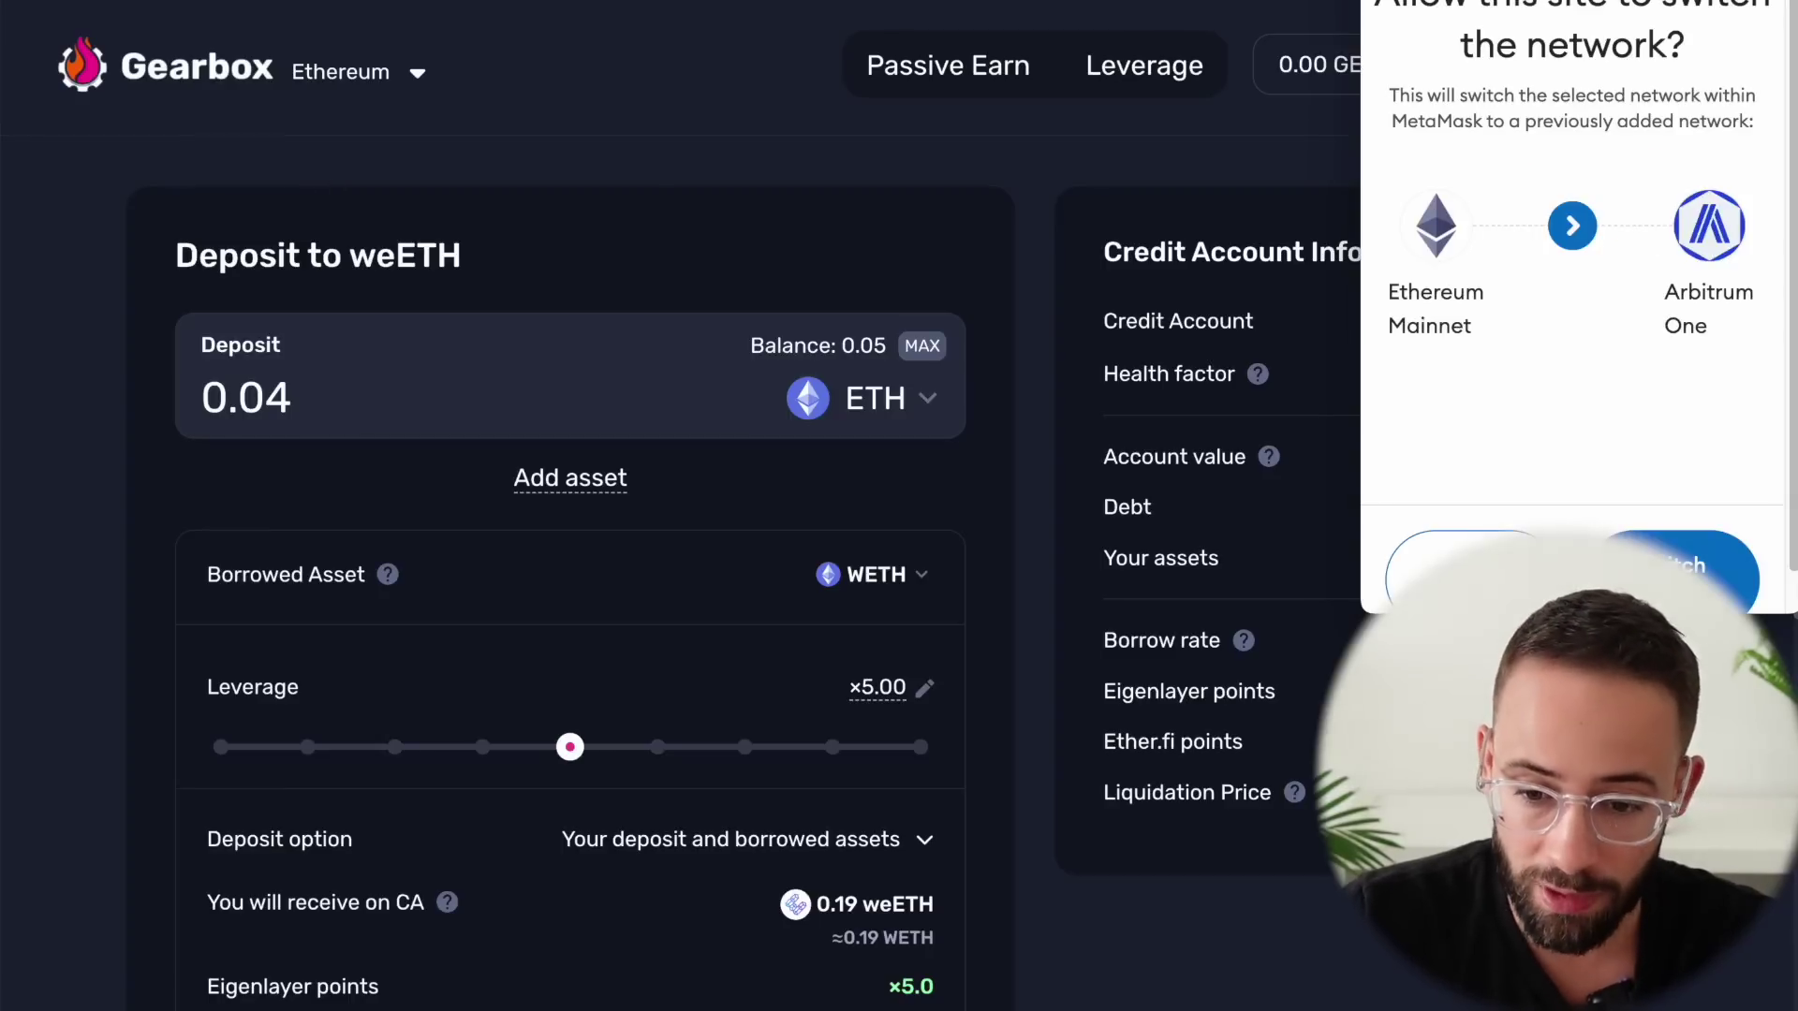
left_click(1555, 756)
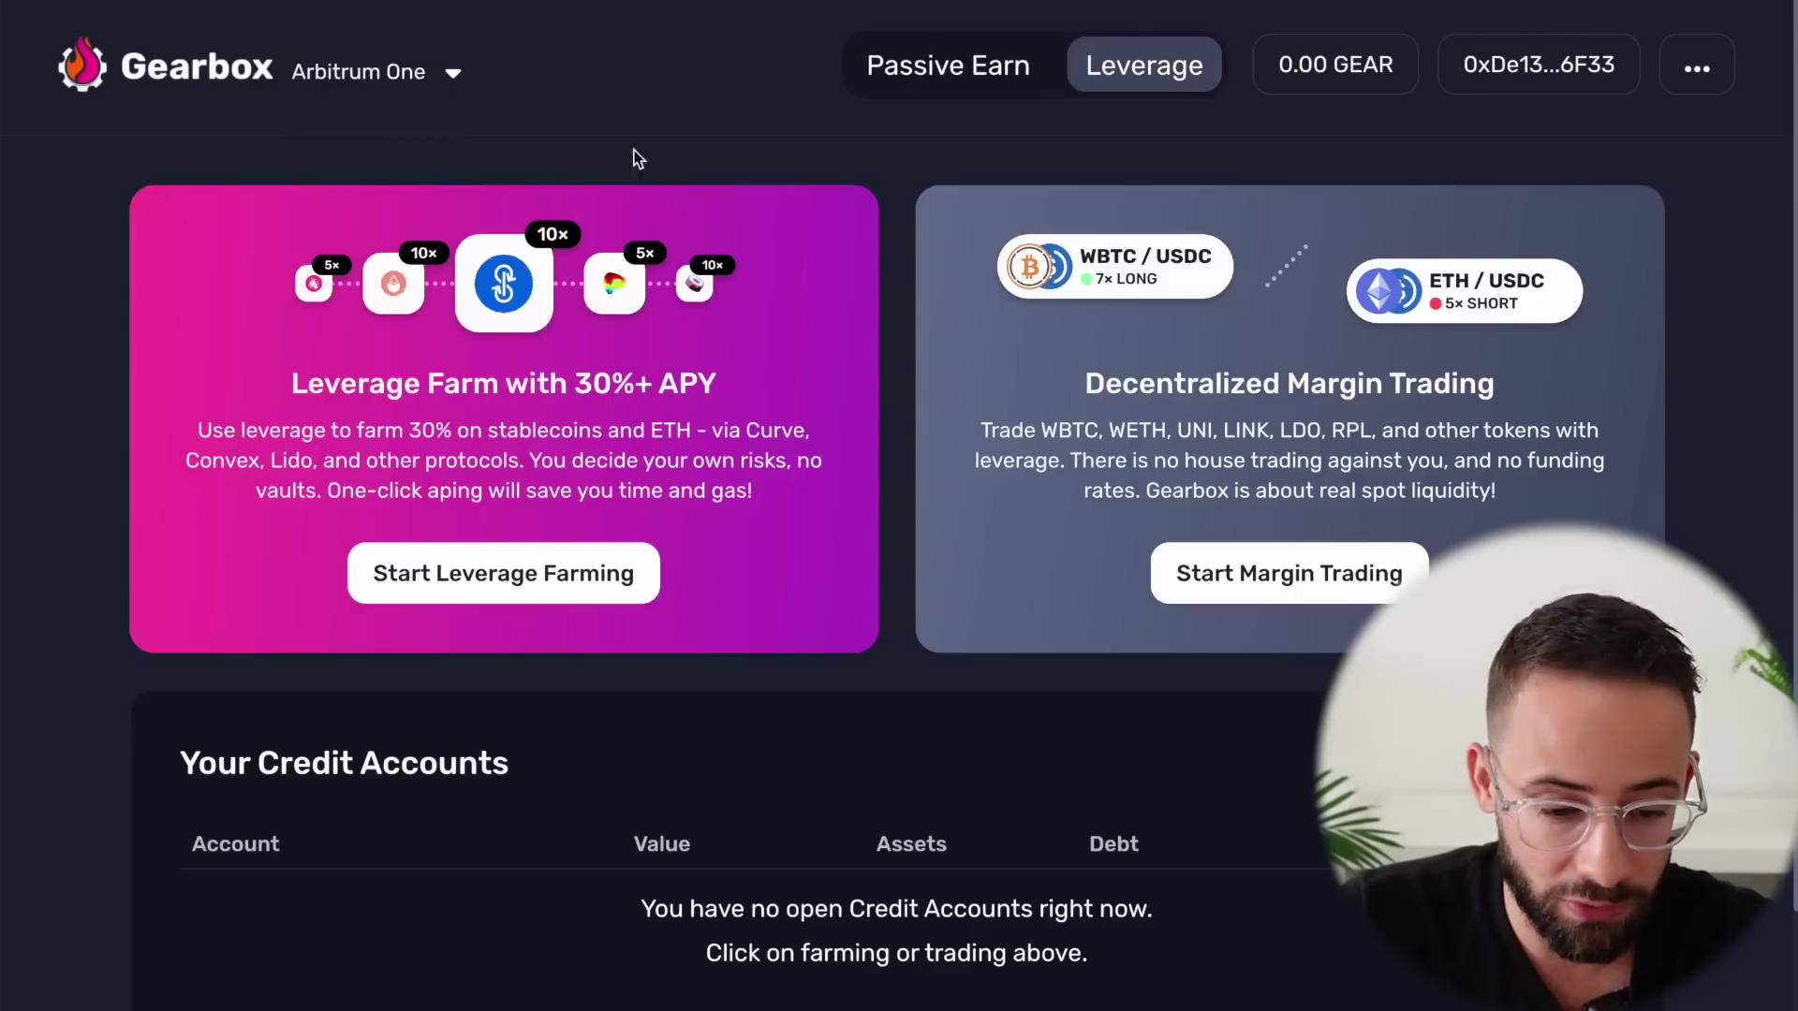
Start leverage farming on Arbitrum One and open the Rocketpool rETH strategy.
scroll(583, 309, "down", 1)
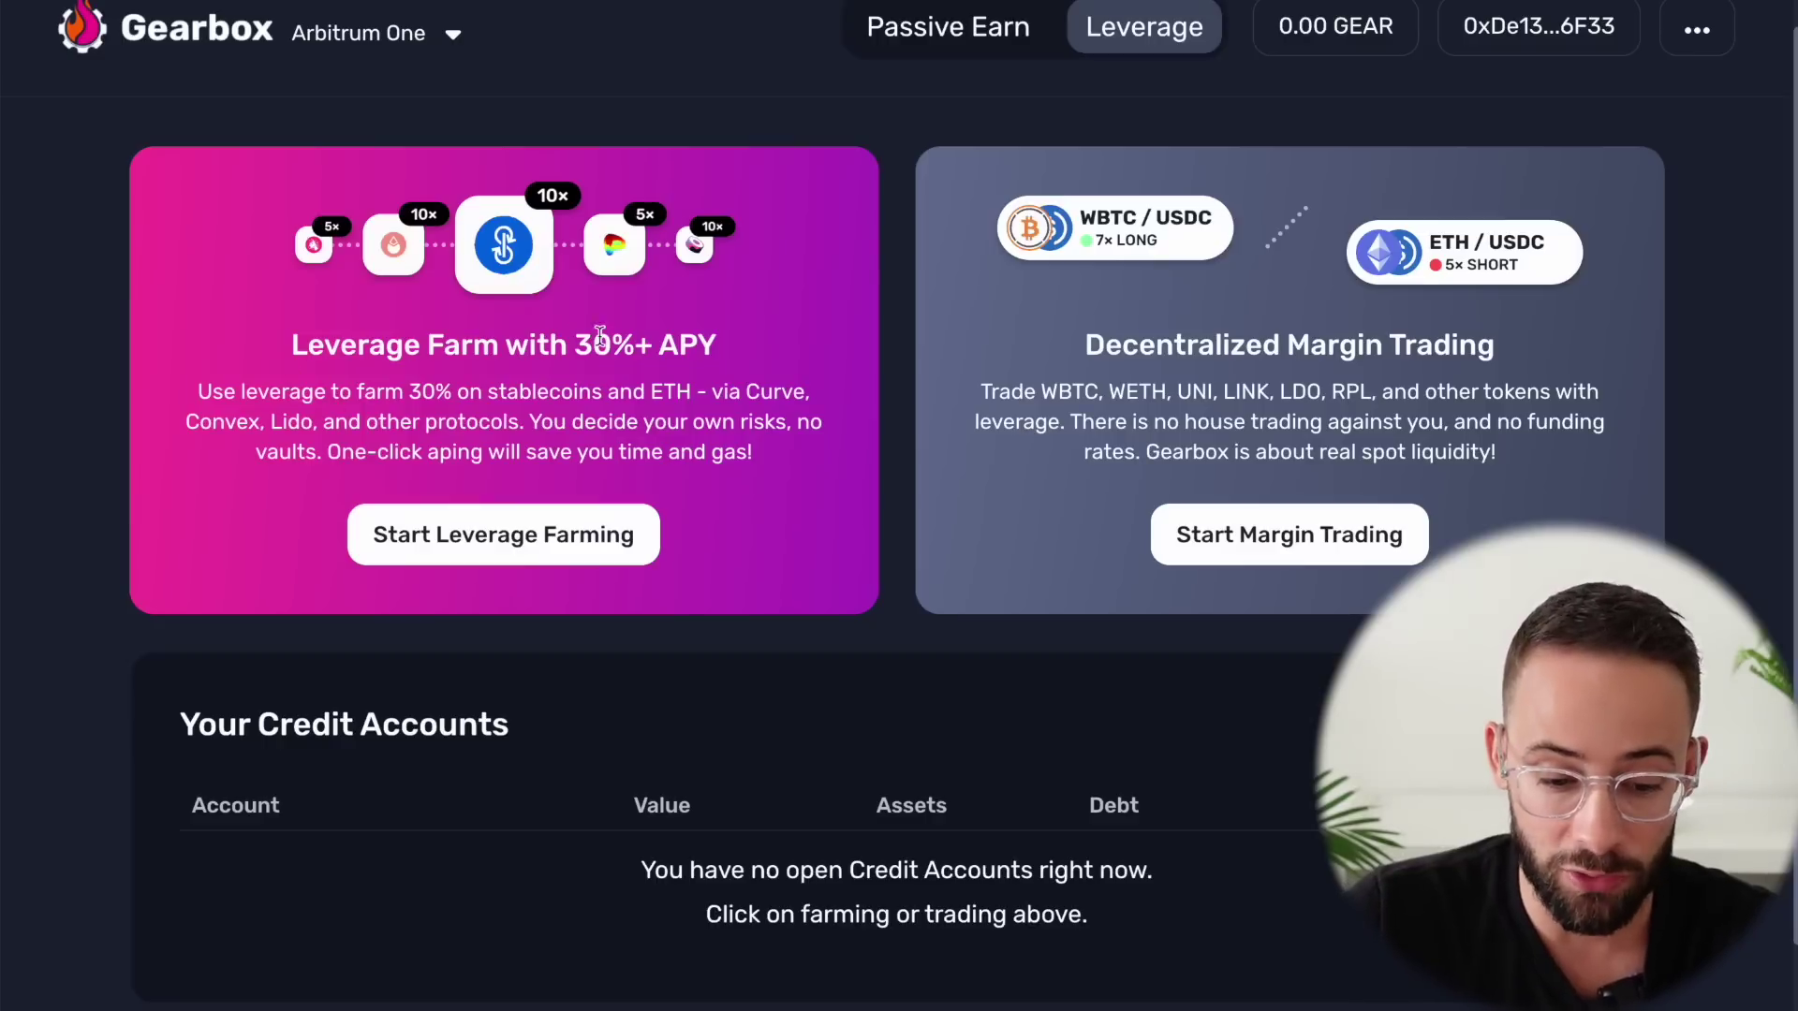
left_click(559, 559)
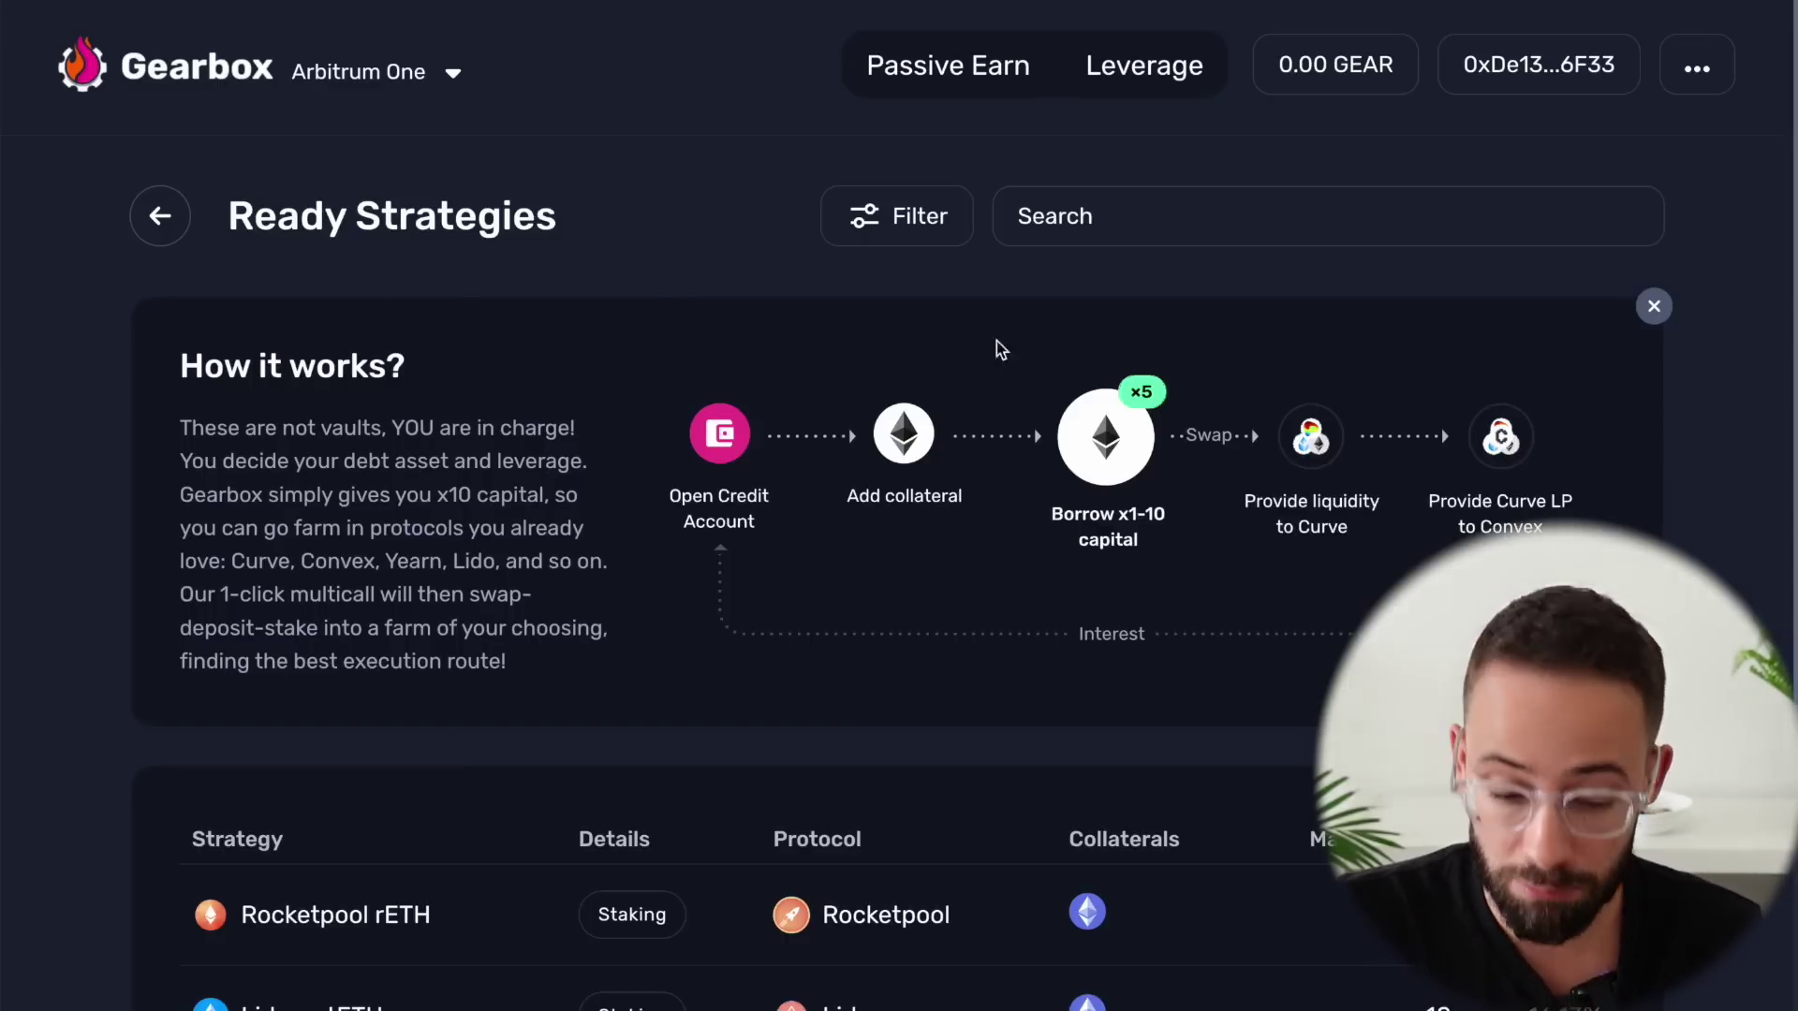
scroll(604, 627, "down", 2)
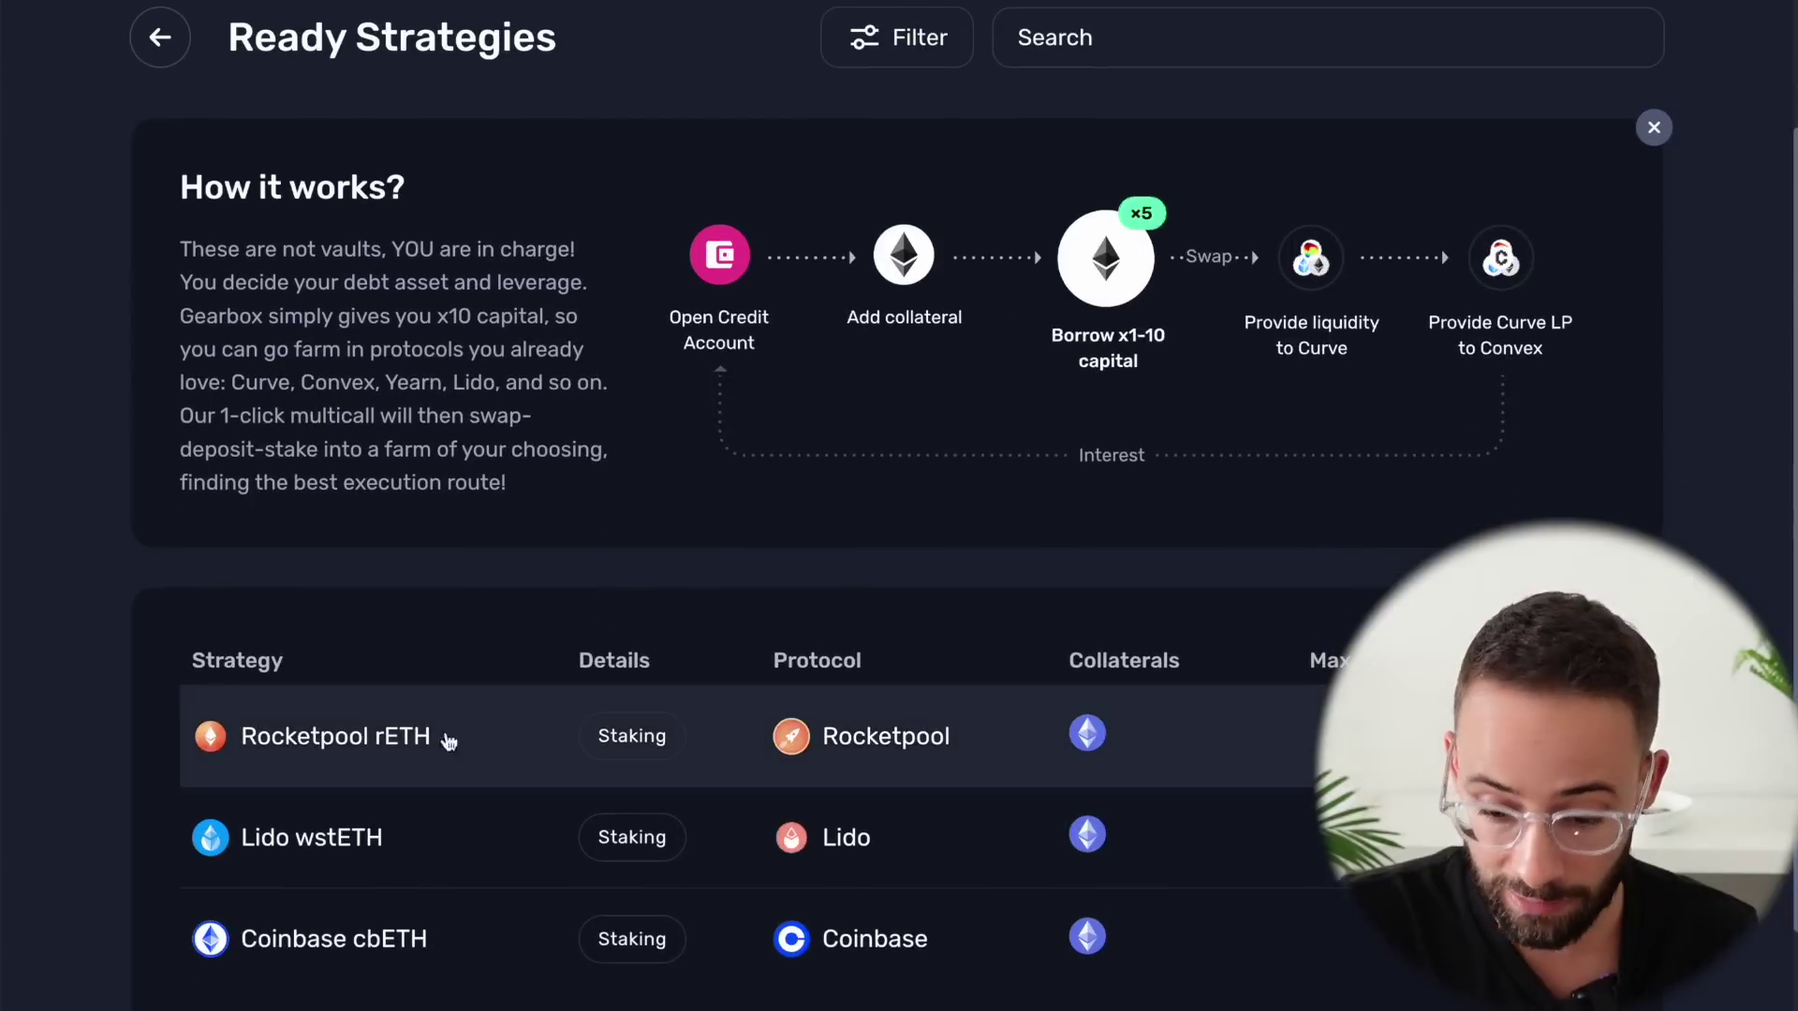
left_click(490, 757)
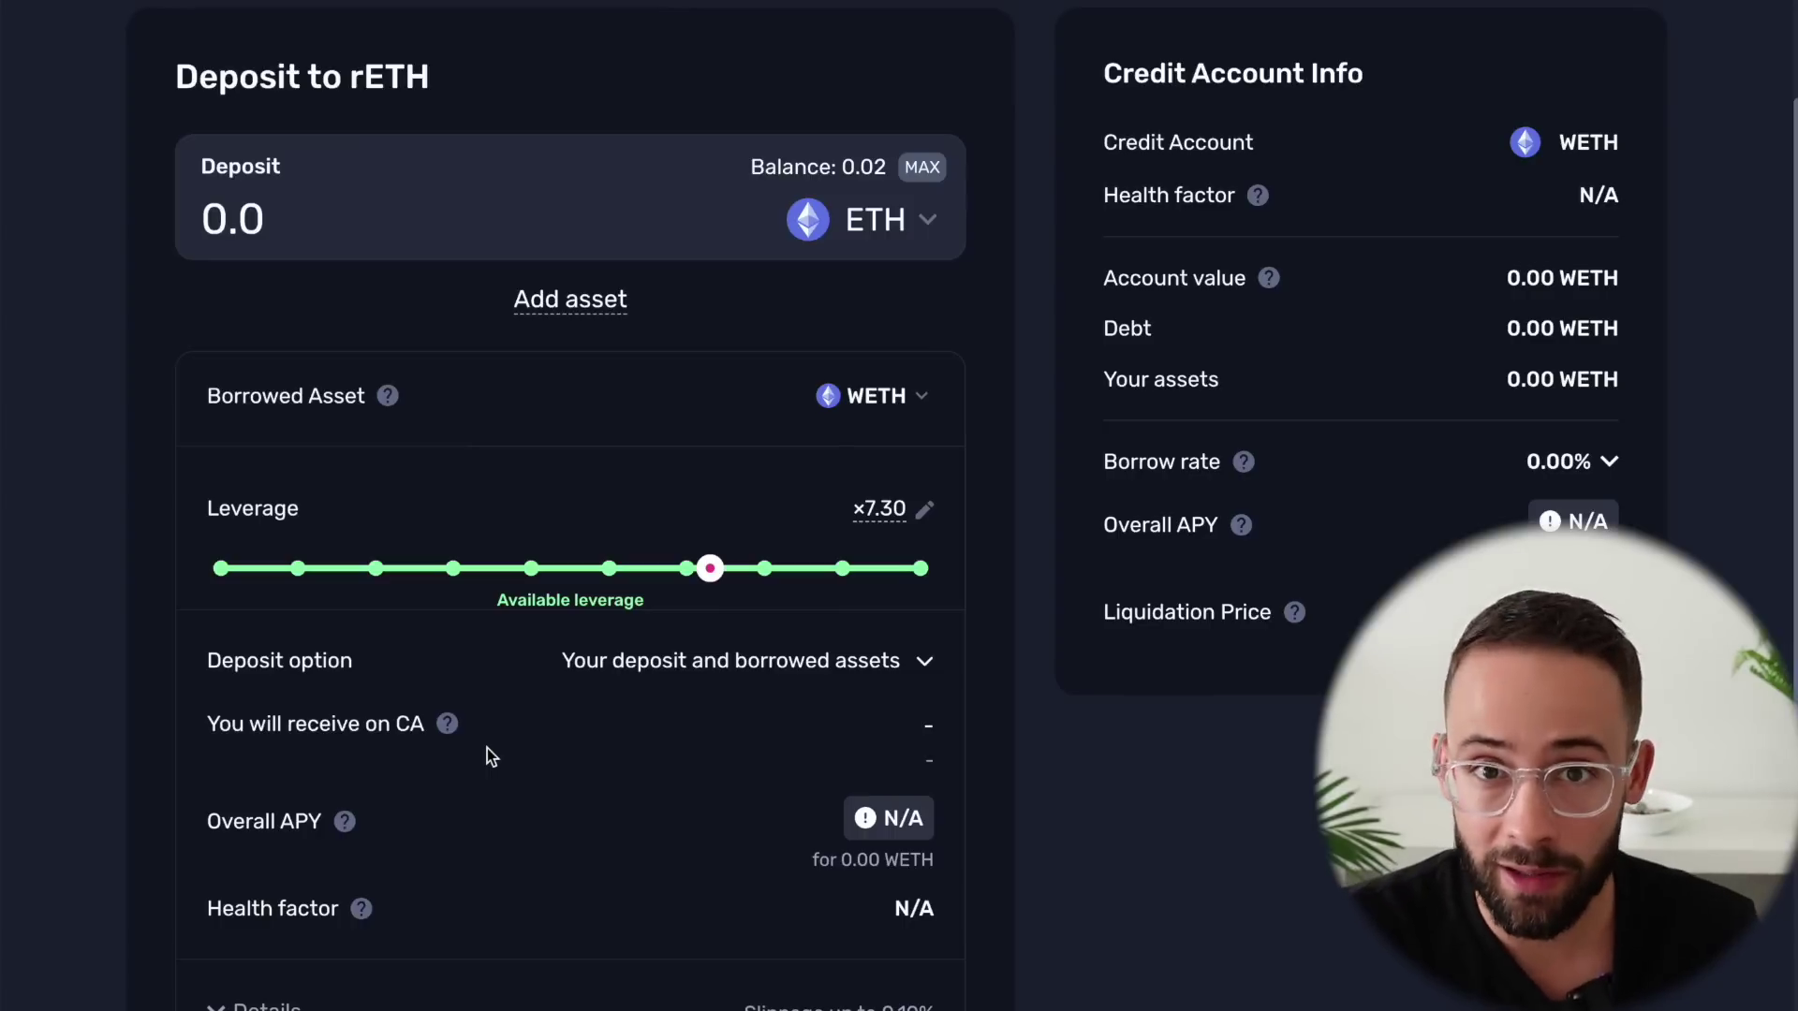
Set the rETH deposit to 200 ARB with ×5.00 leverage.
scroll(734, 429, "down", 1)
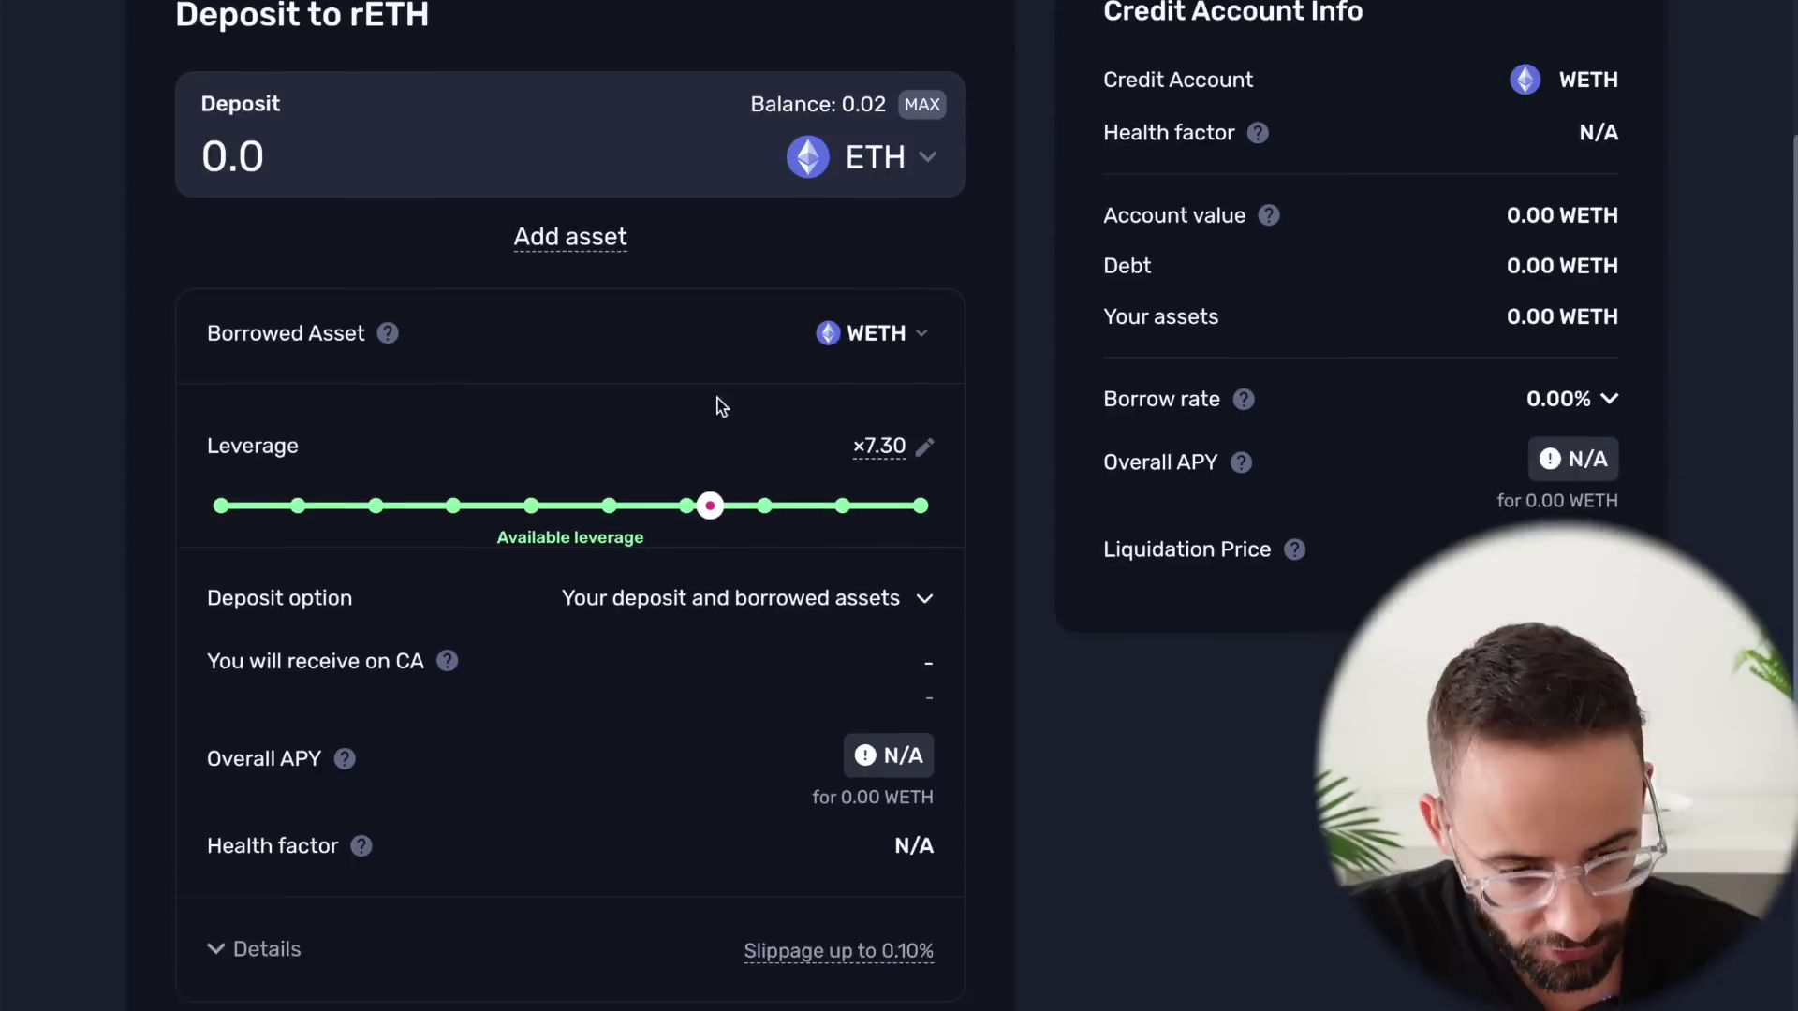
scroll(379, 182, "up", 3)
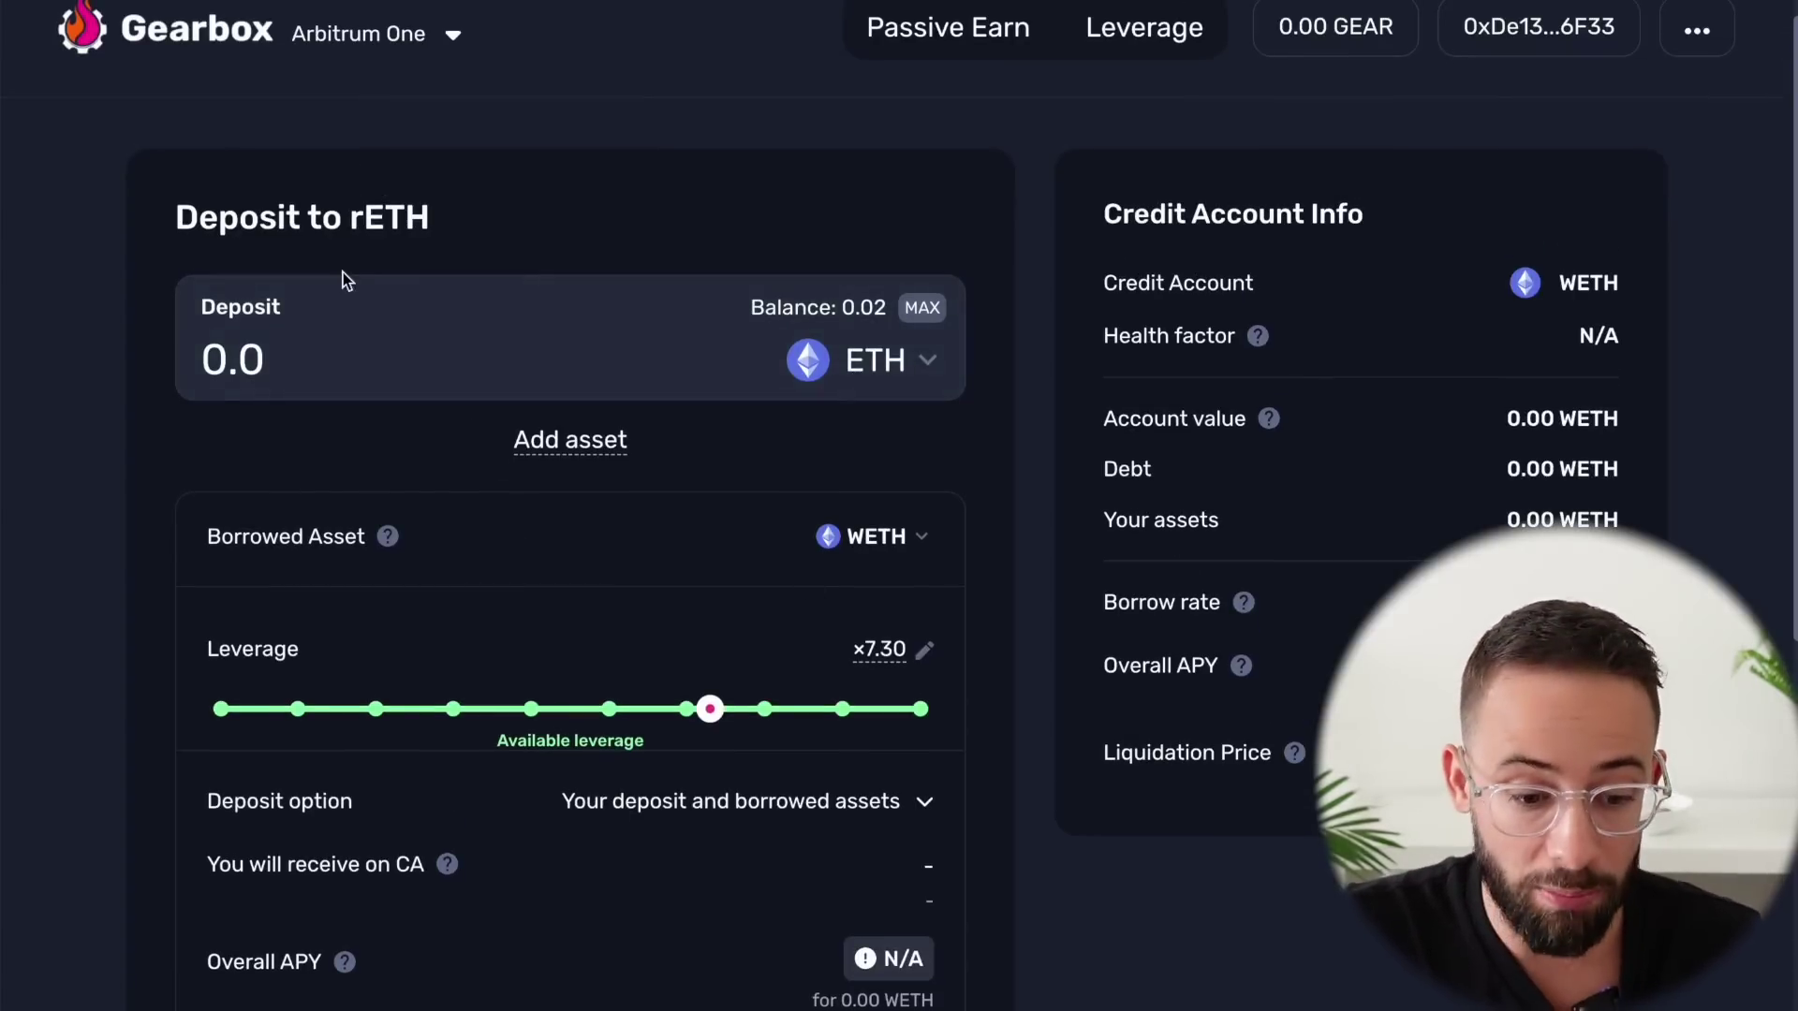
left_click(940, 366)
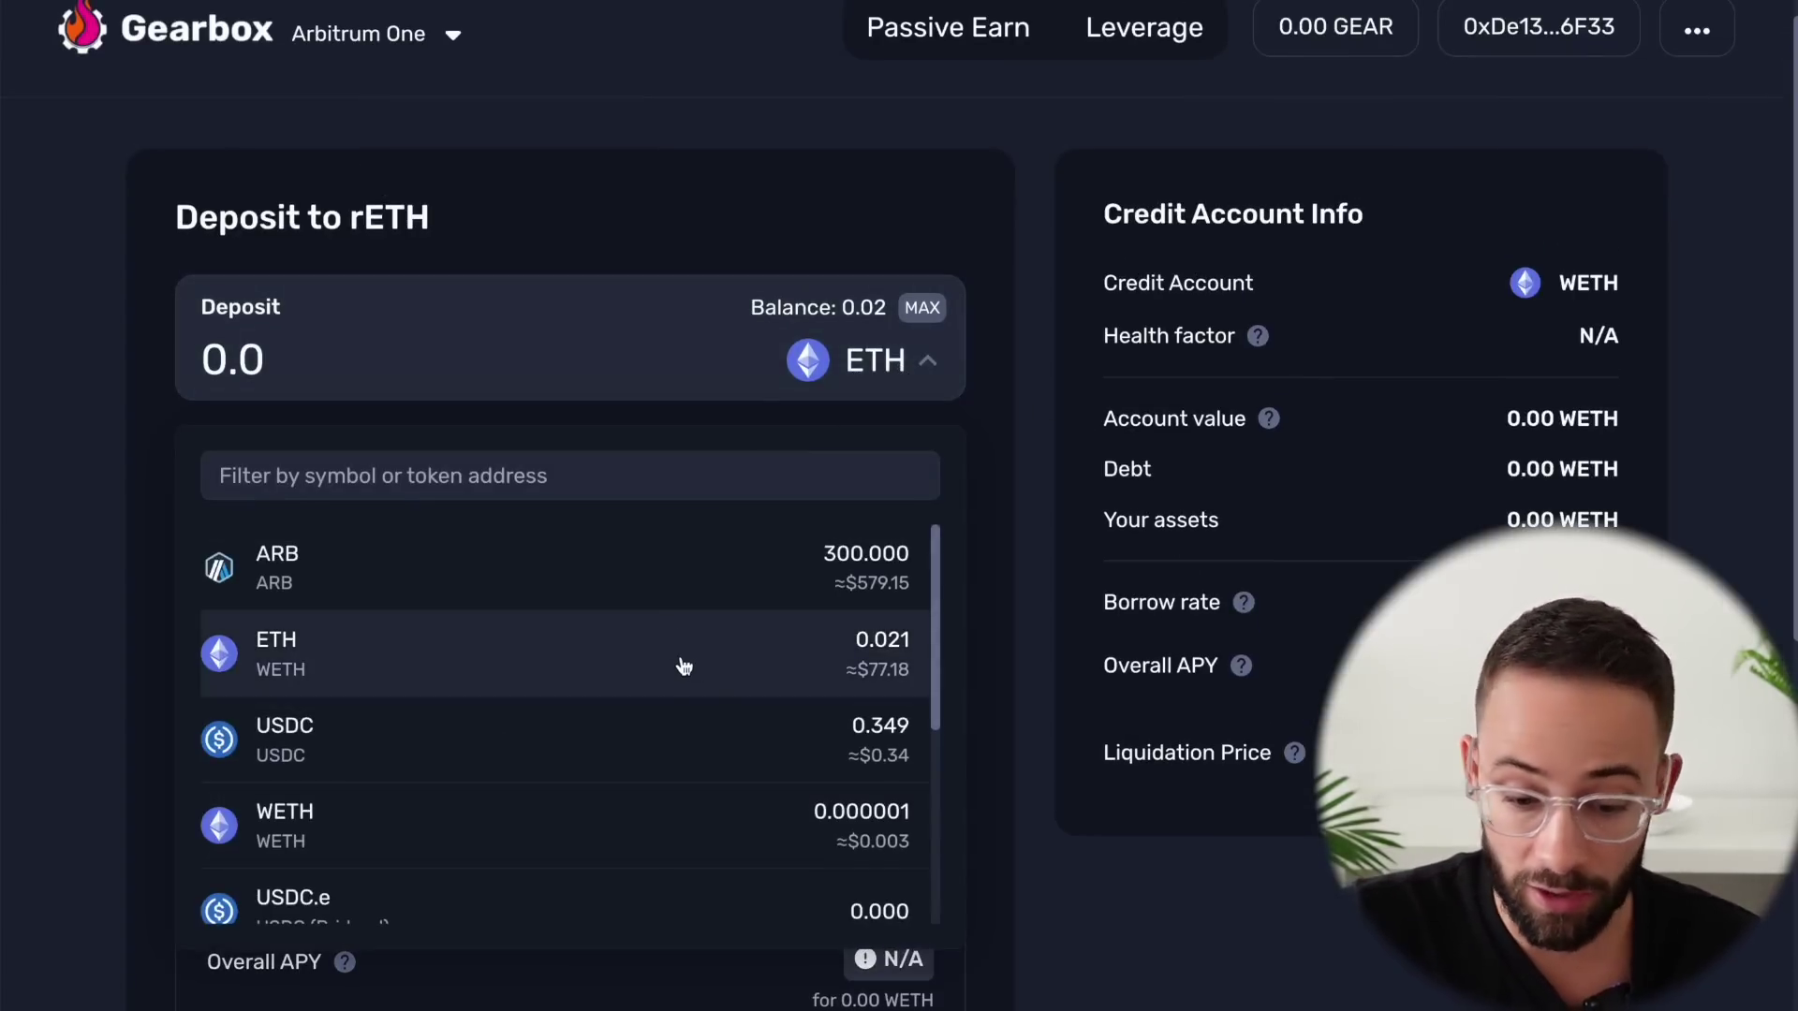
scroll(693, 674, "down", 1)
scroll(702, 675, "down", 2)
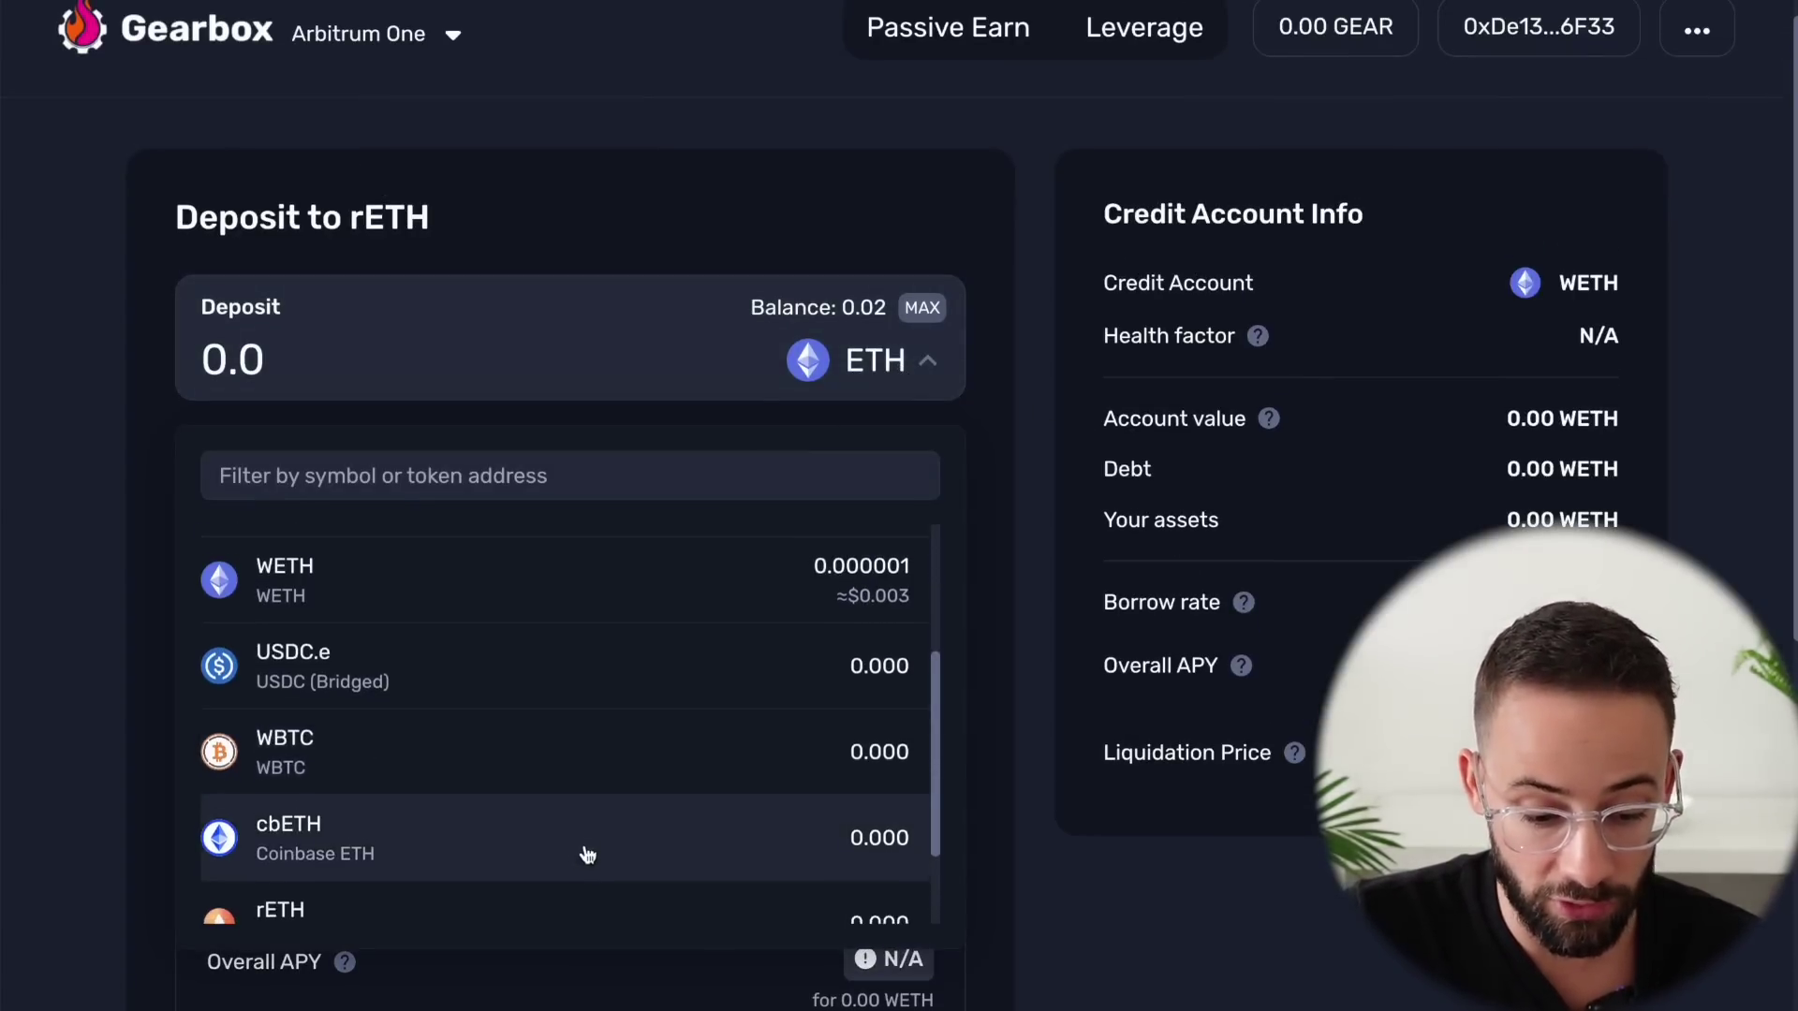
scroll(562, 749, "down", 4)
scroll(683, 614, "up", 8)
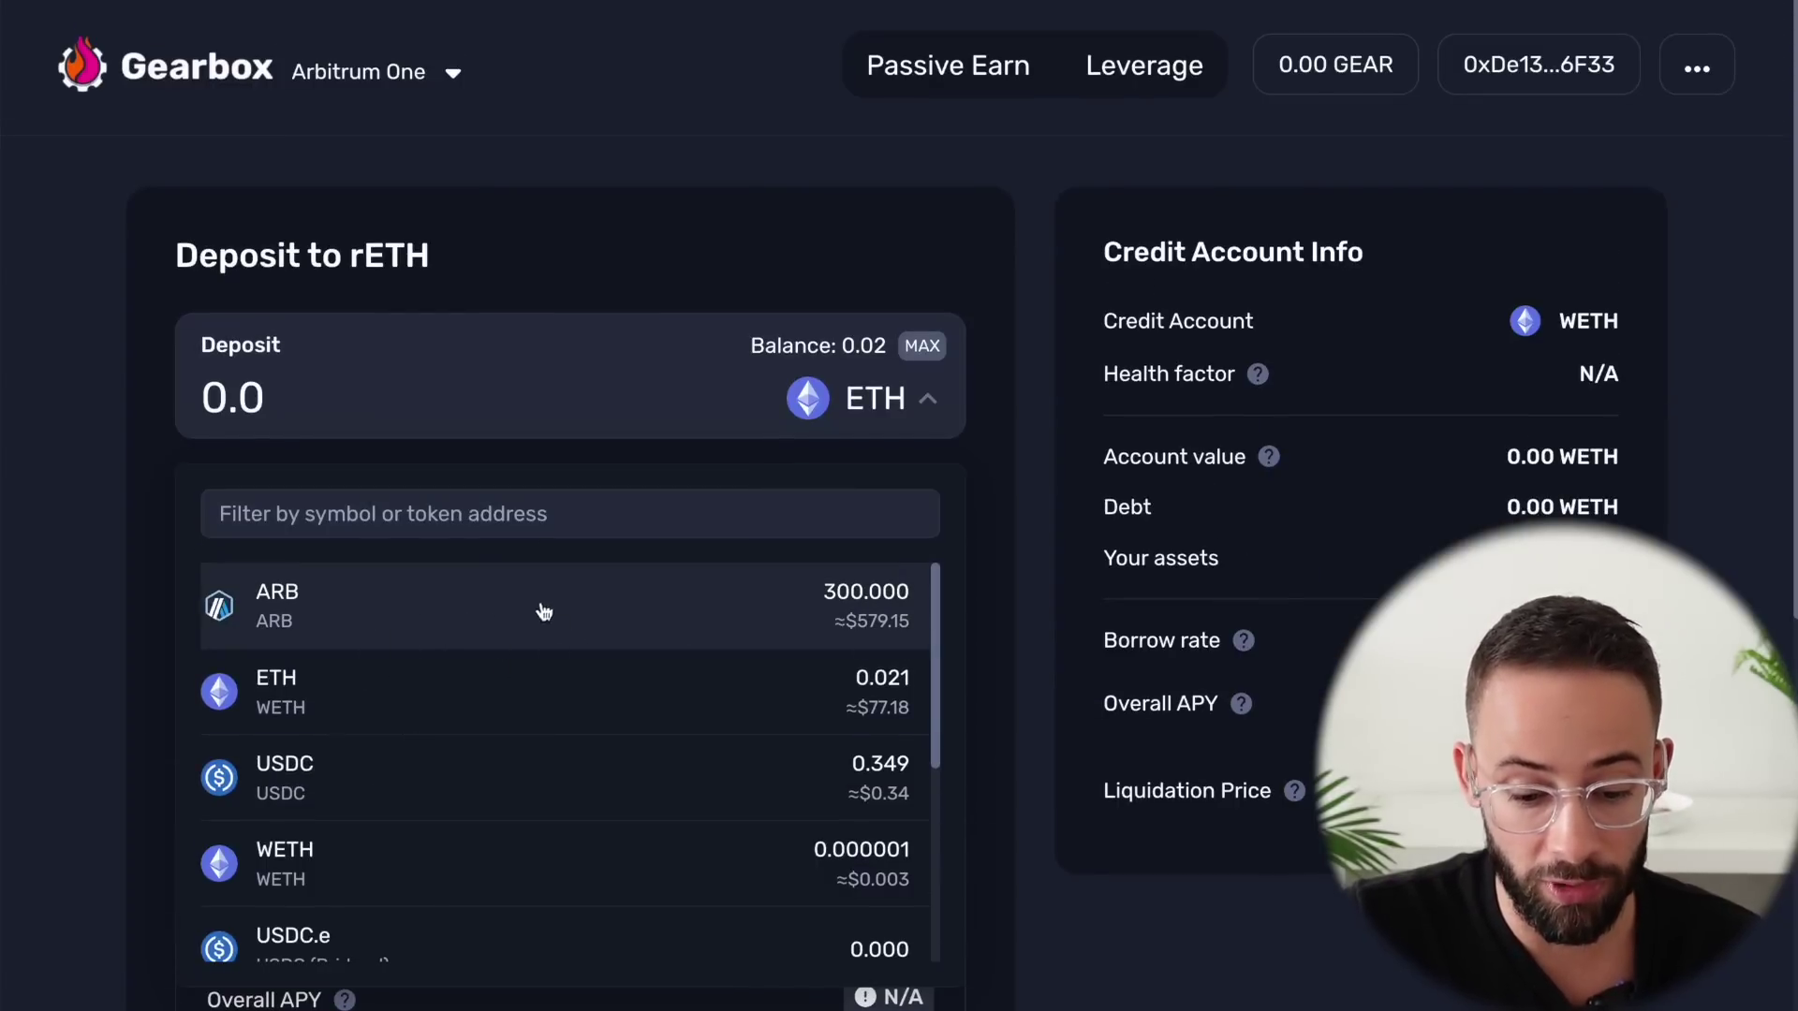
left_click(473, 626)
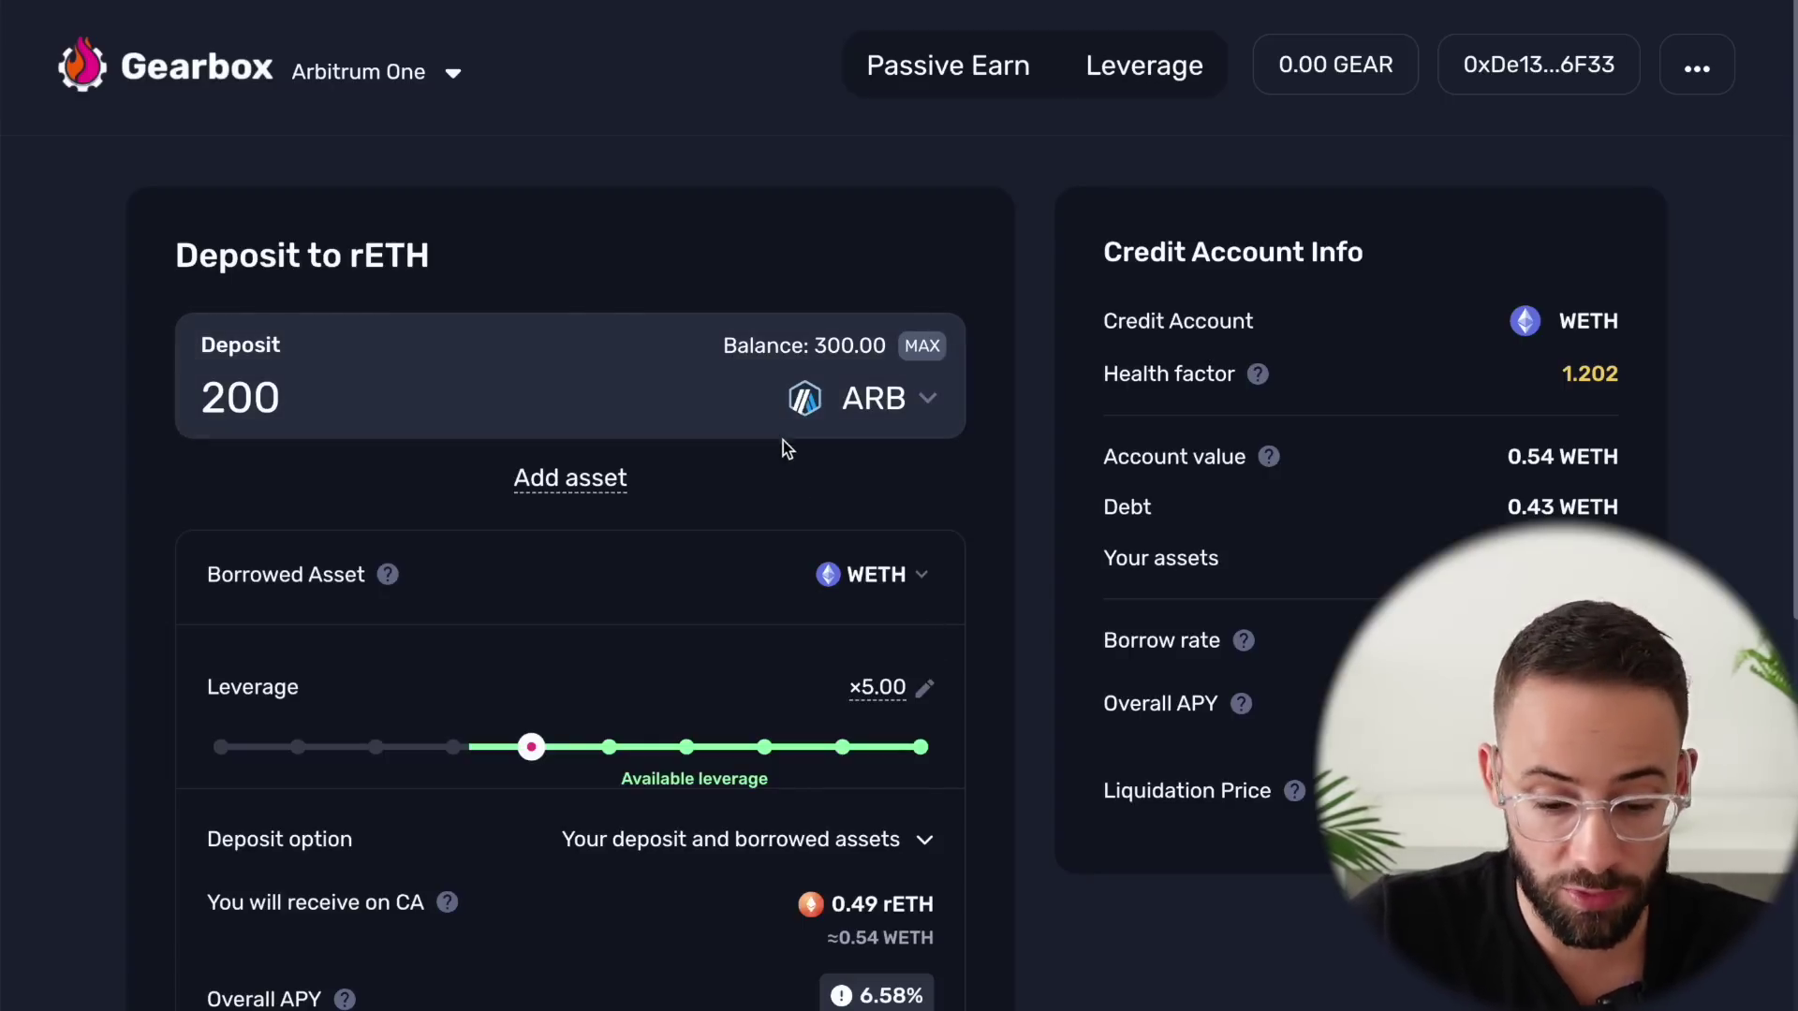
Examine the rETH deposit's received amount, overall APY and their explanations, and view the available deposit tokens.
scroll(897, 599, "down", 2)
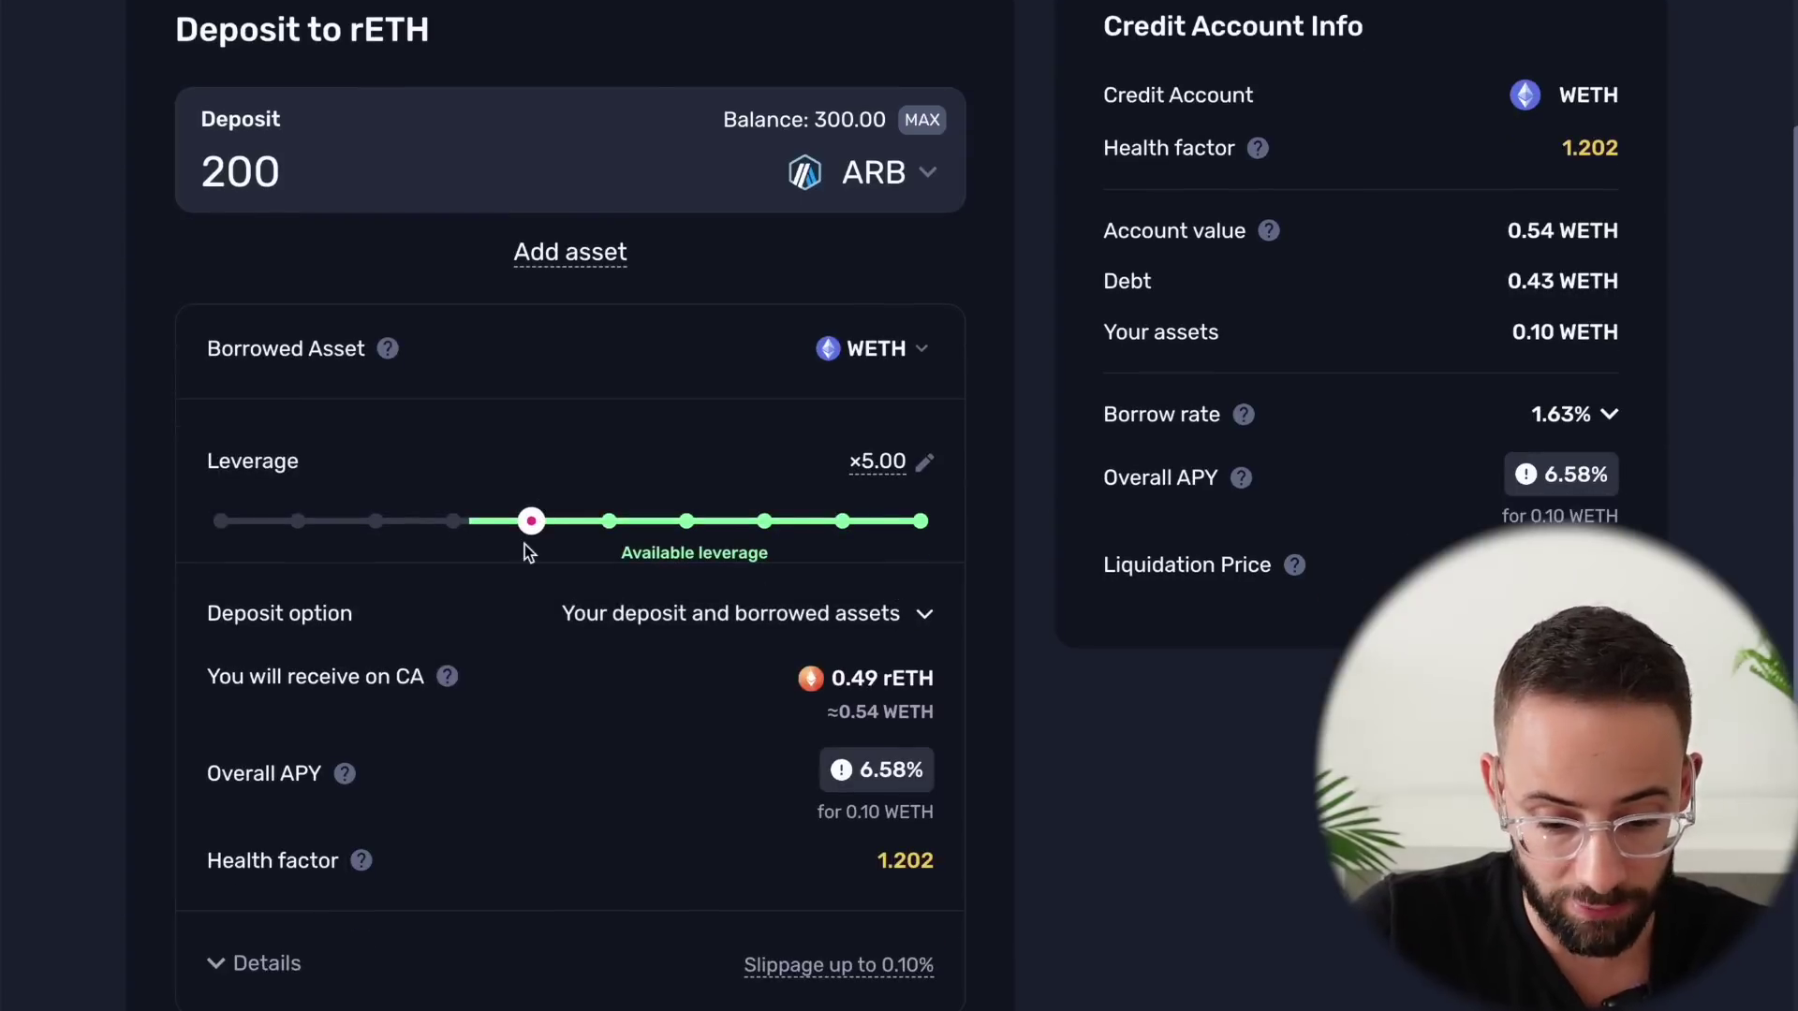
scroll(525, 543, "up", 1)
mouse_move(447, 727)
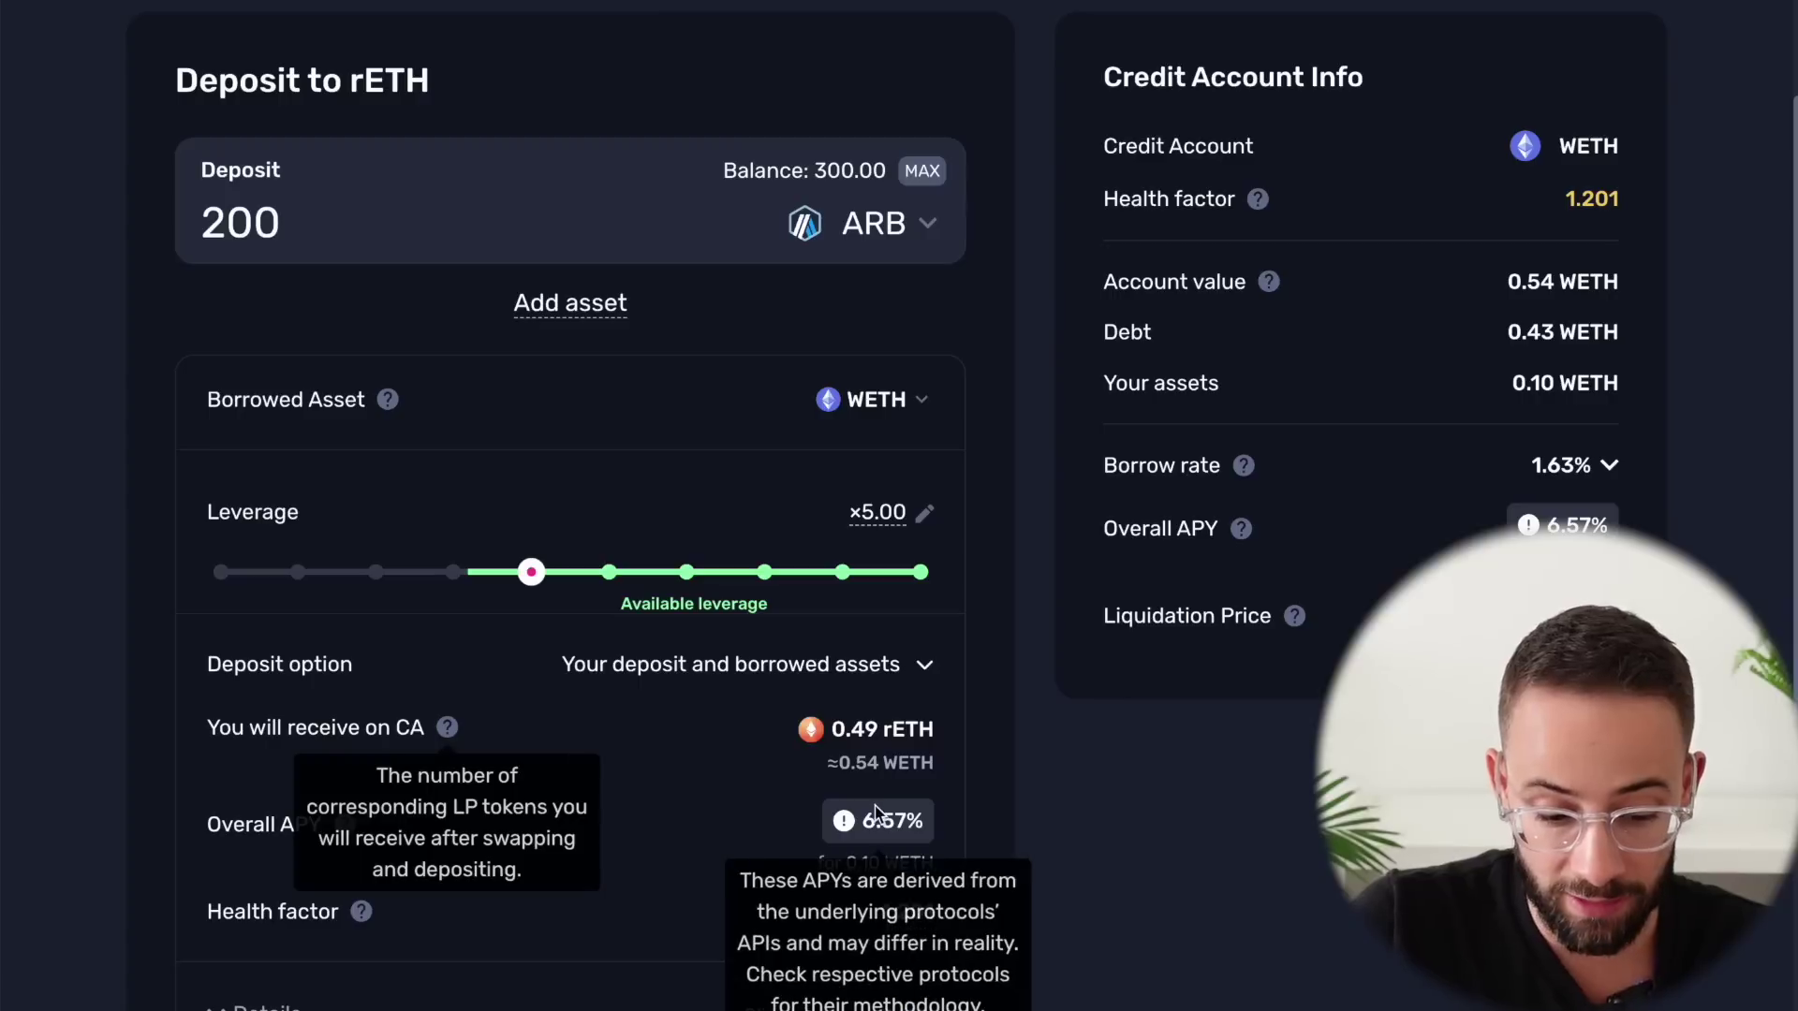
mouse_move(853, 806)
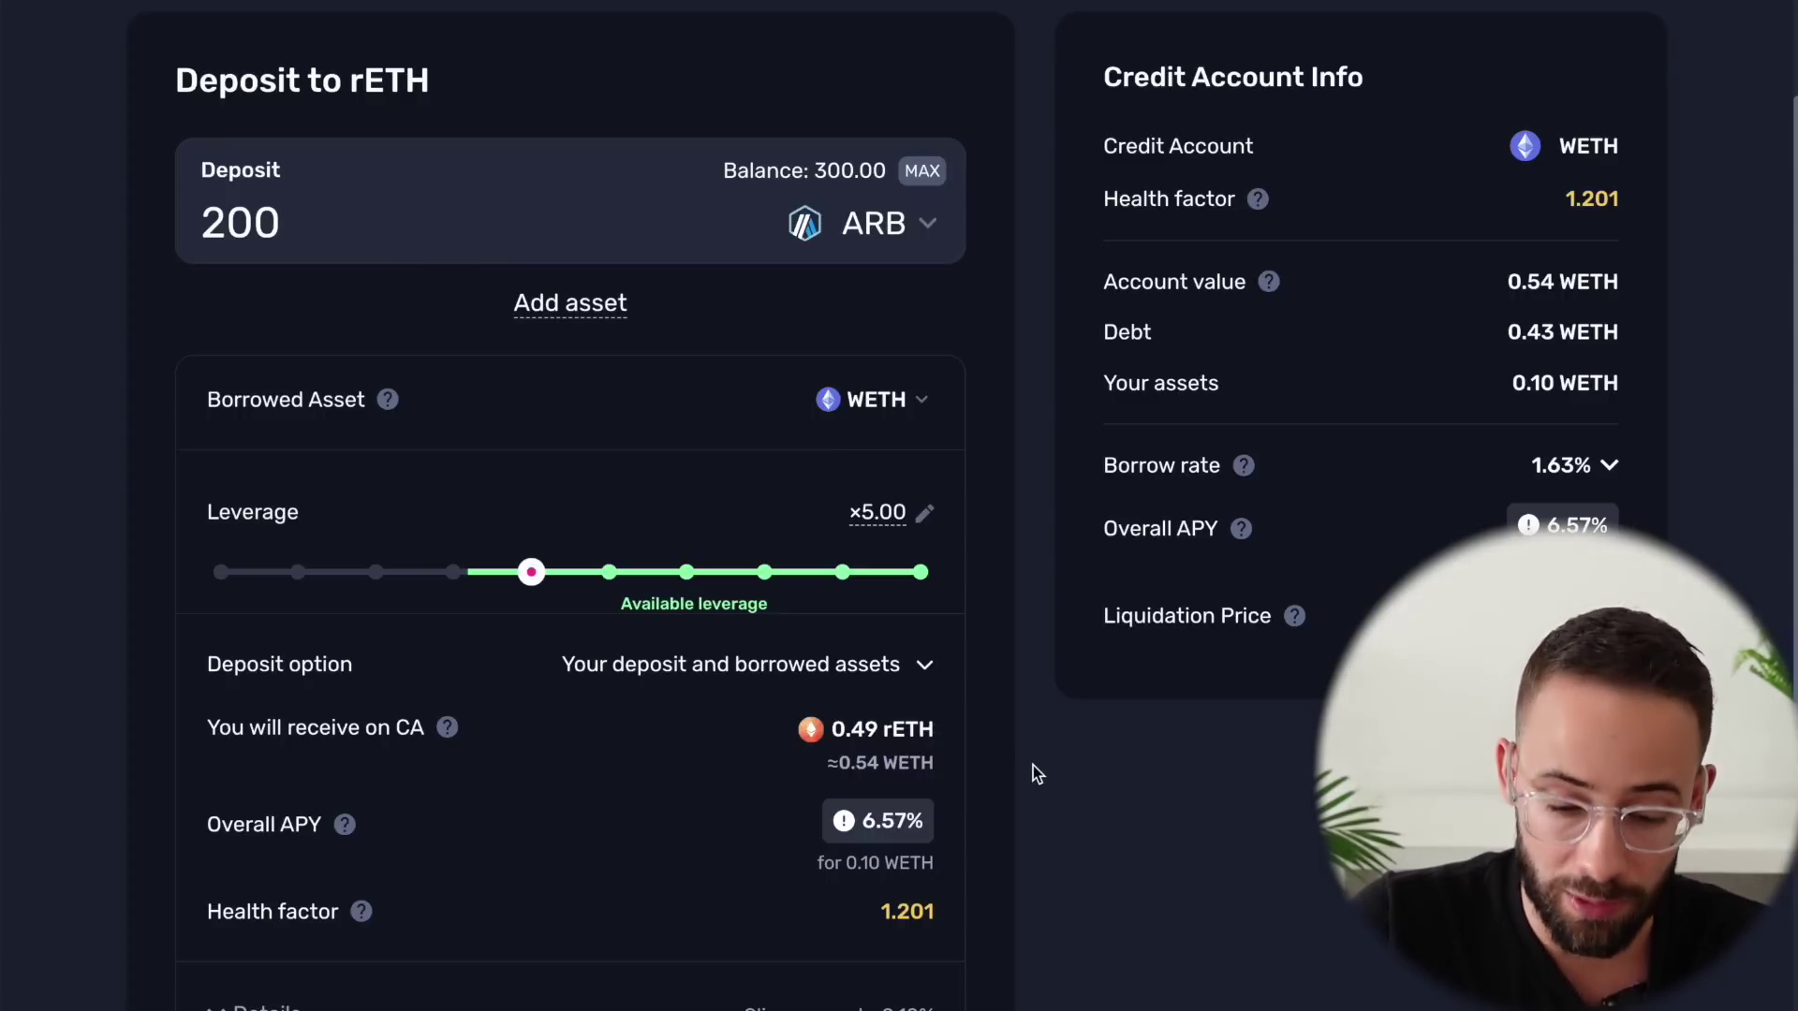
scroll(1032, 767, "up", 2)
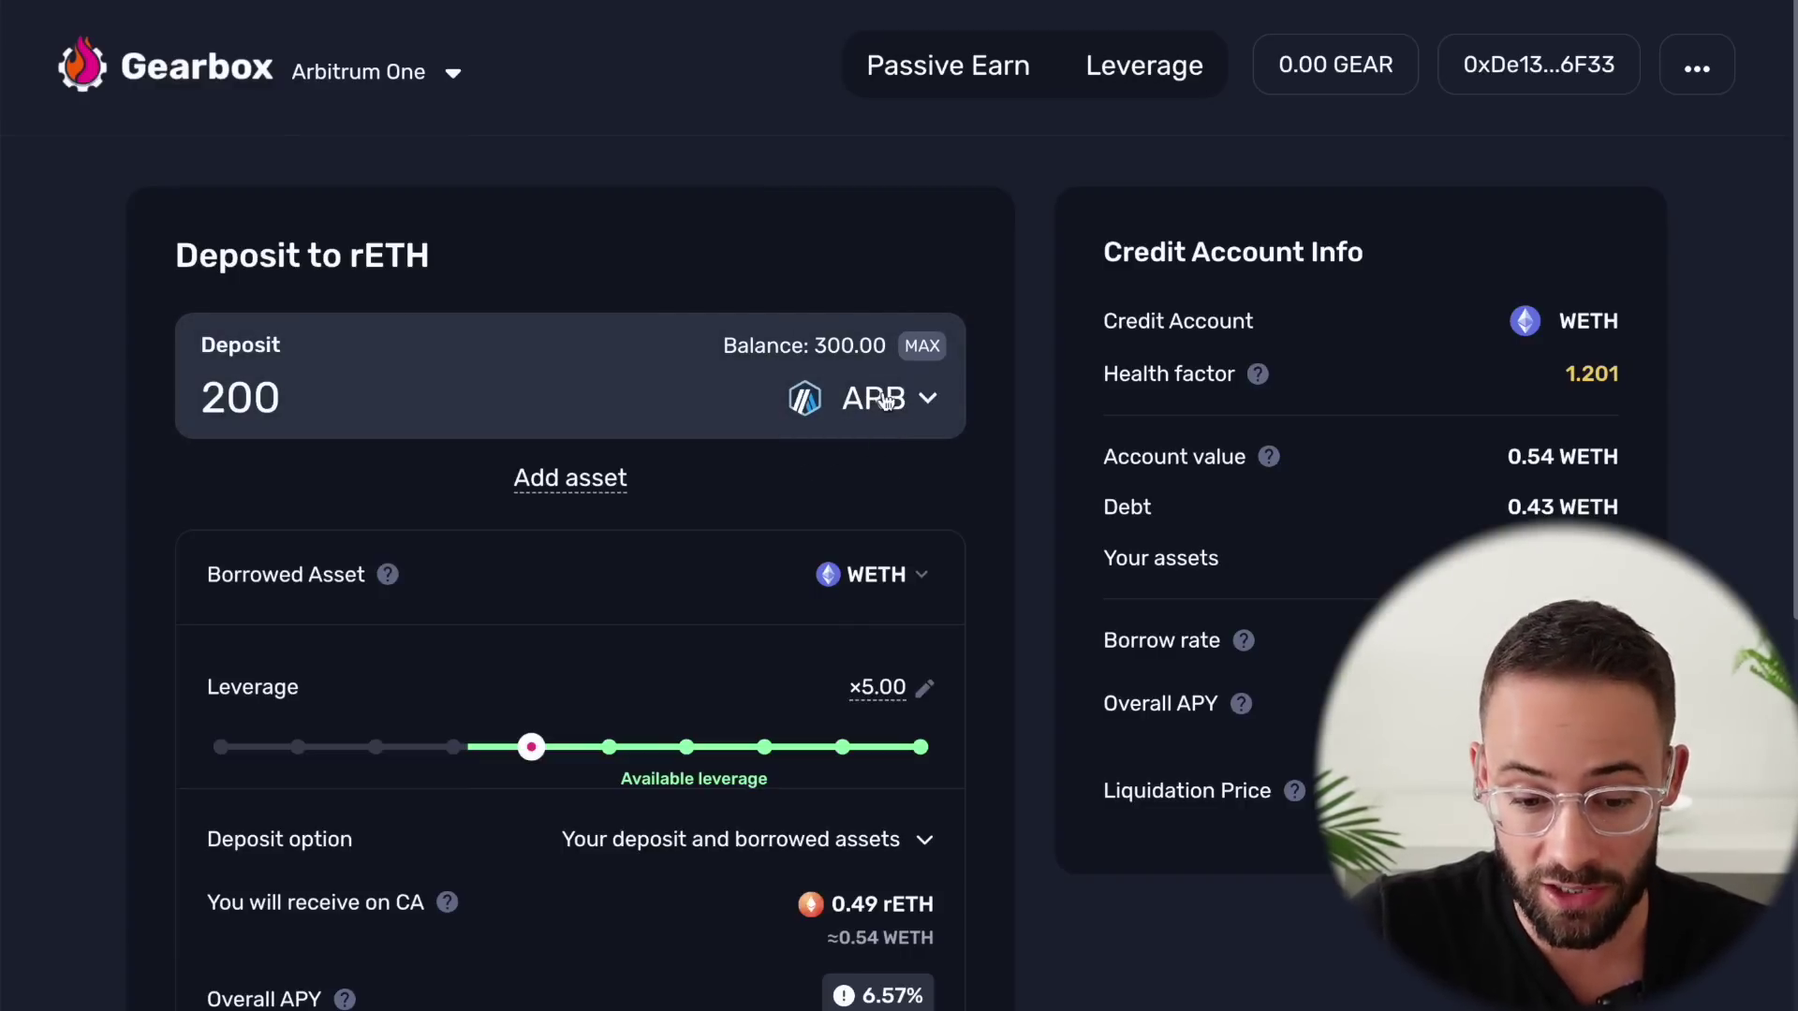
left_click(892, 405)
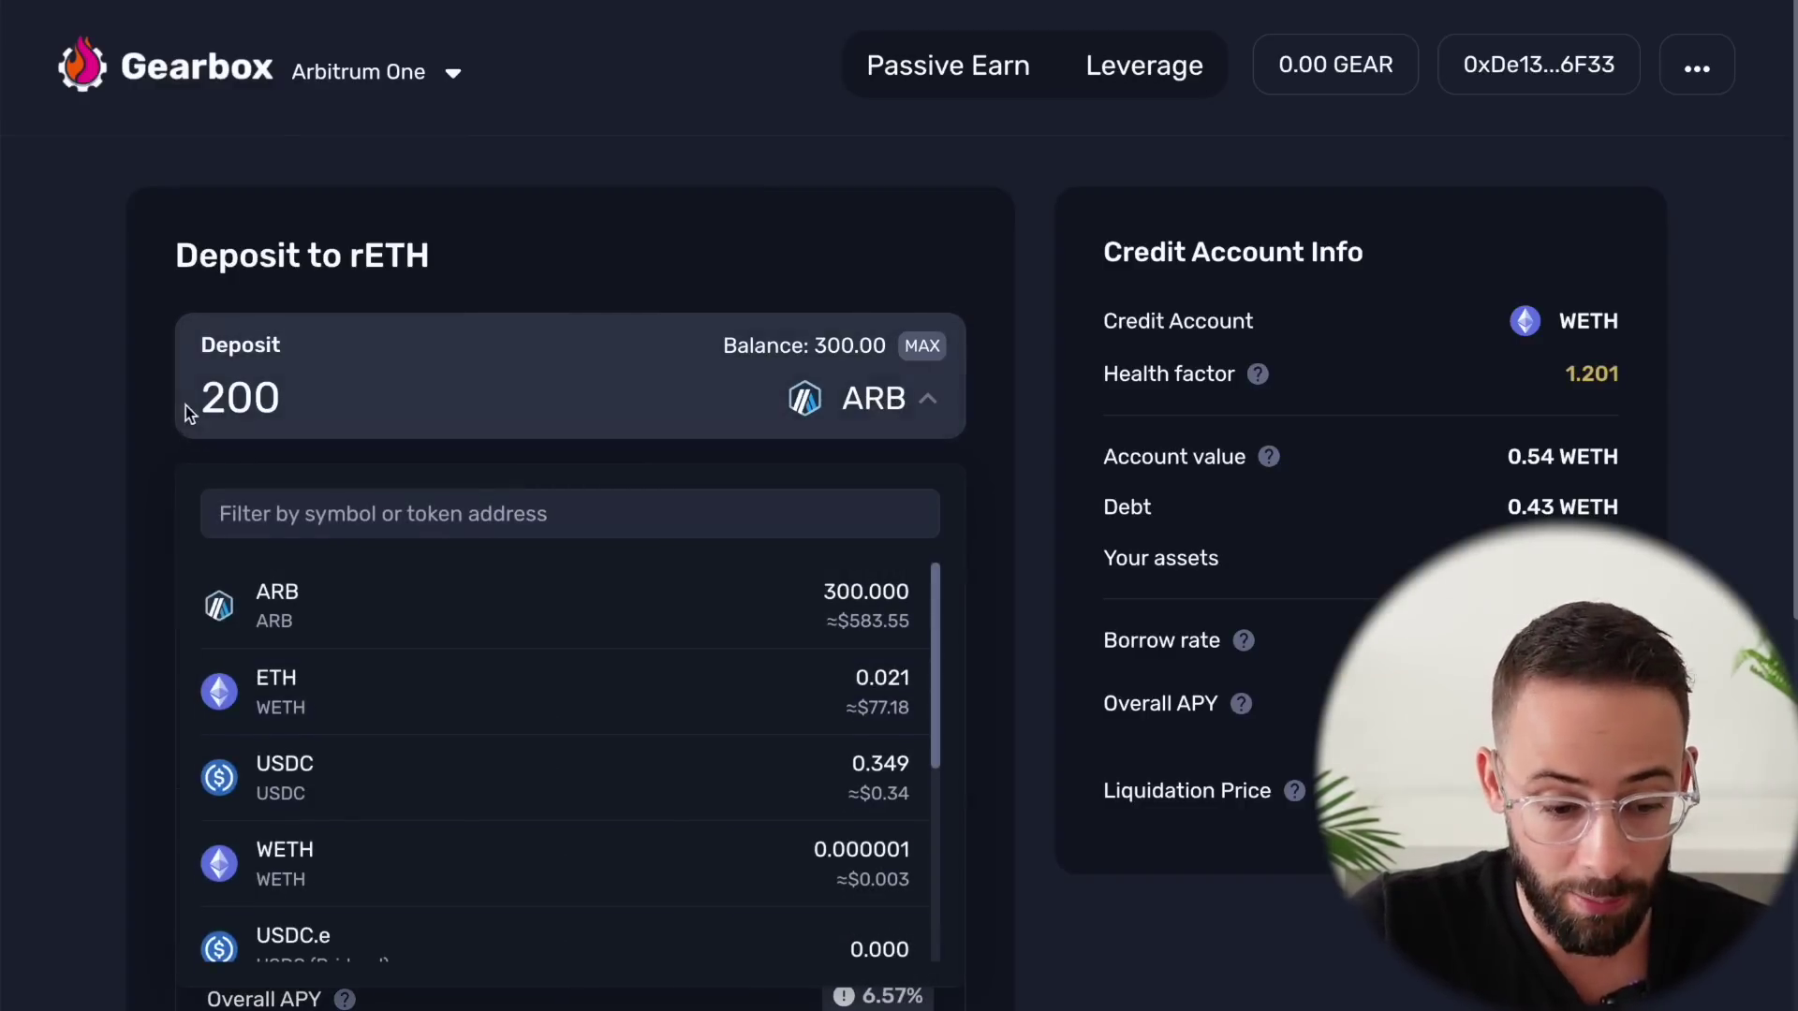
left_click(108, 460)
scroll(385, 599, "down", 2)
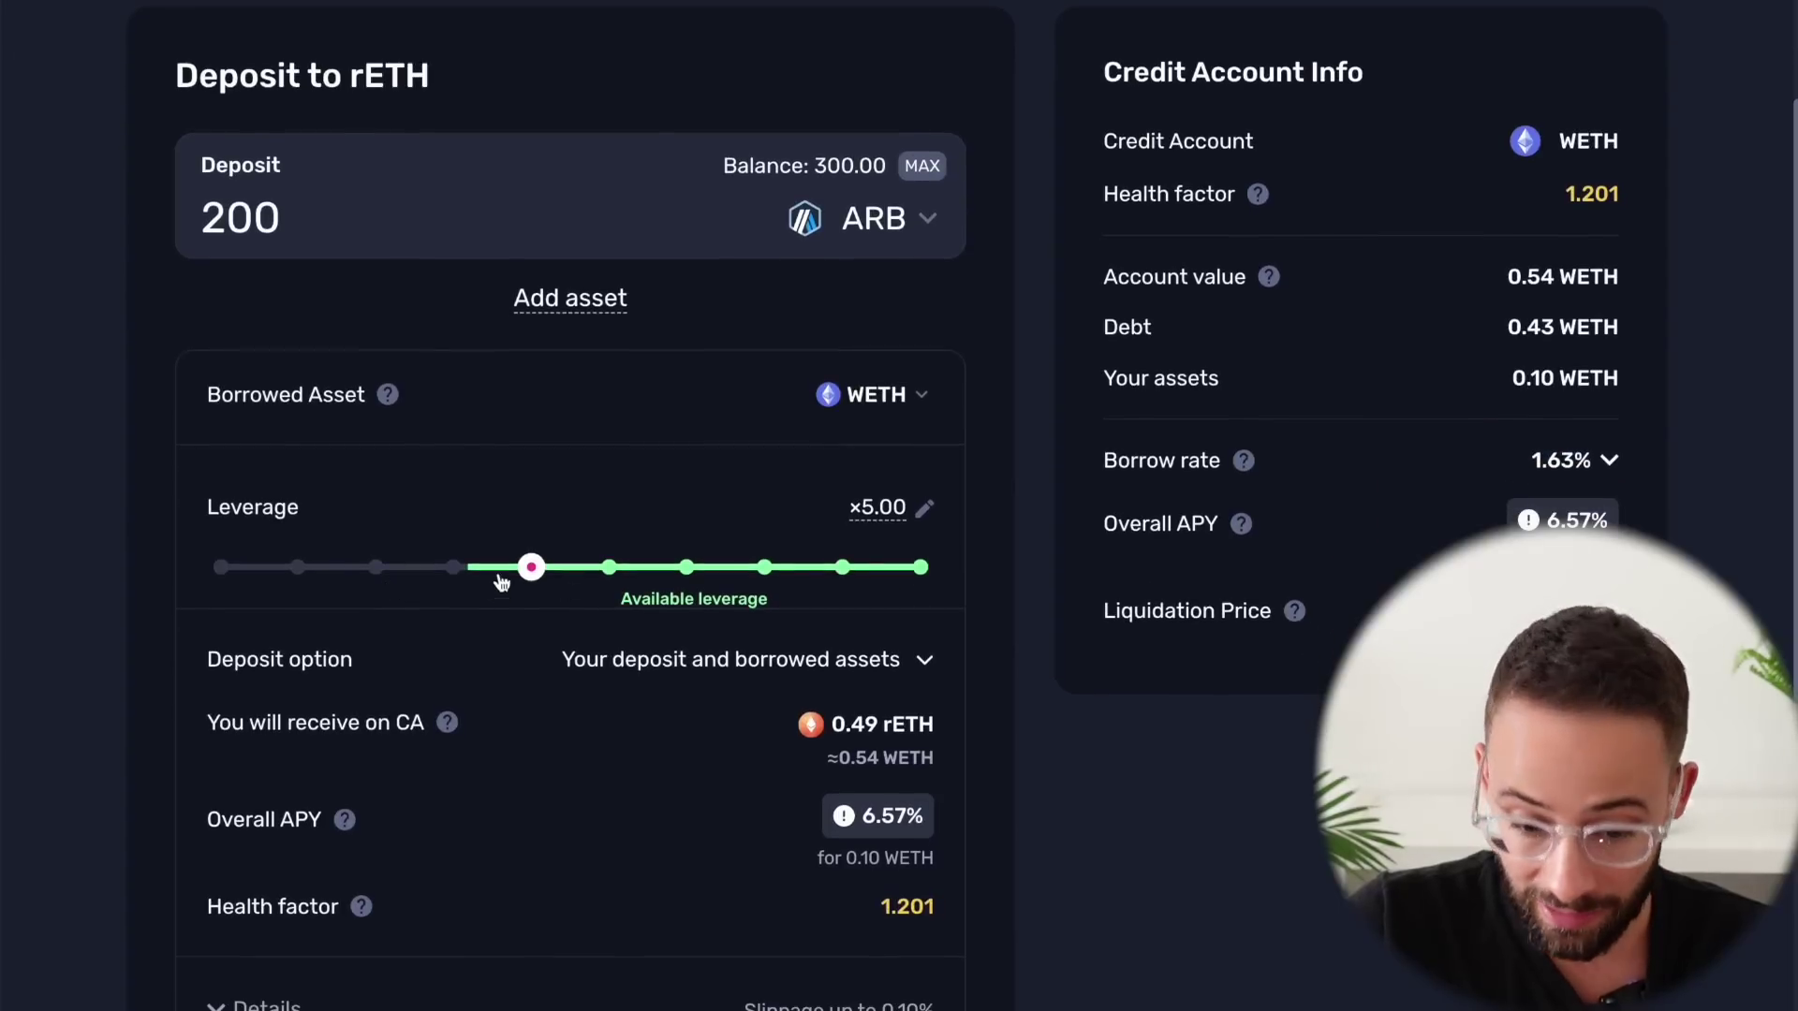
Recheck the rETH deposit settings, approve ARB and open the leveraged credit account.
scroll(667, 692, "down", 5)
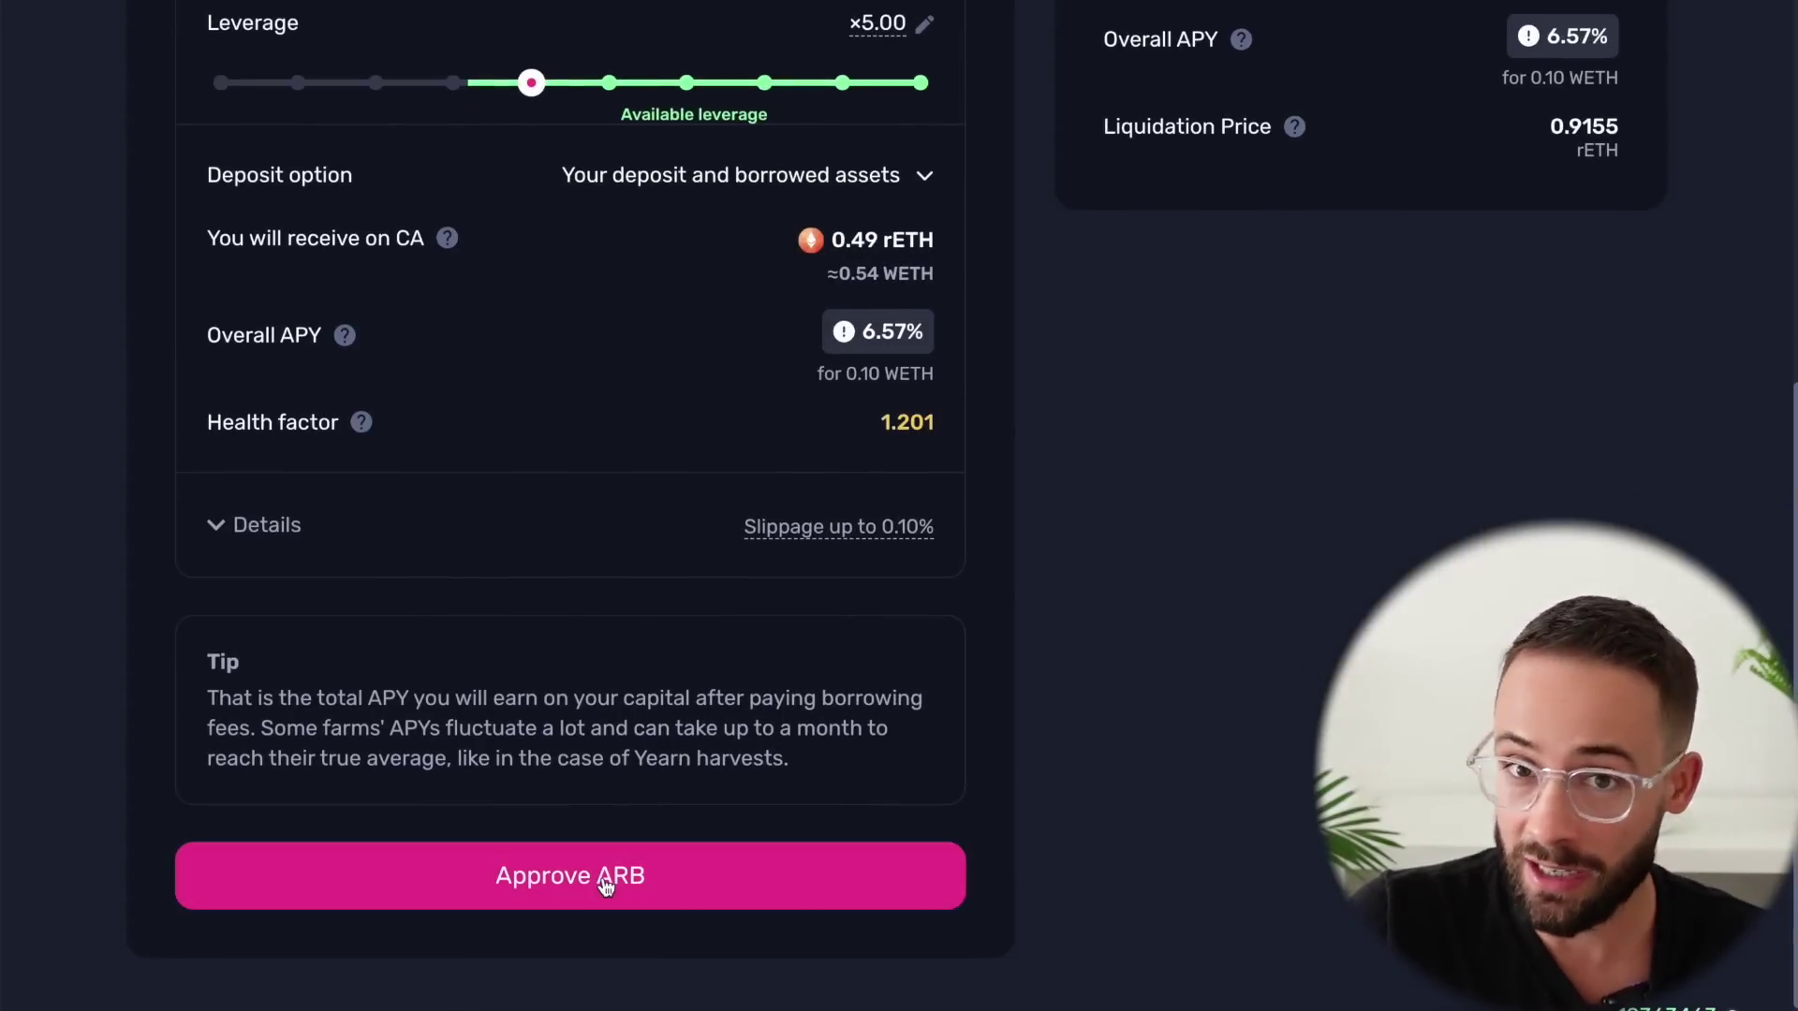
scroll(441, 353, "up", 6)
scroll(505, 610, "down", 5)
scroll(588, 831, "down", 2)
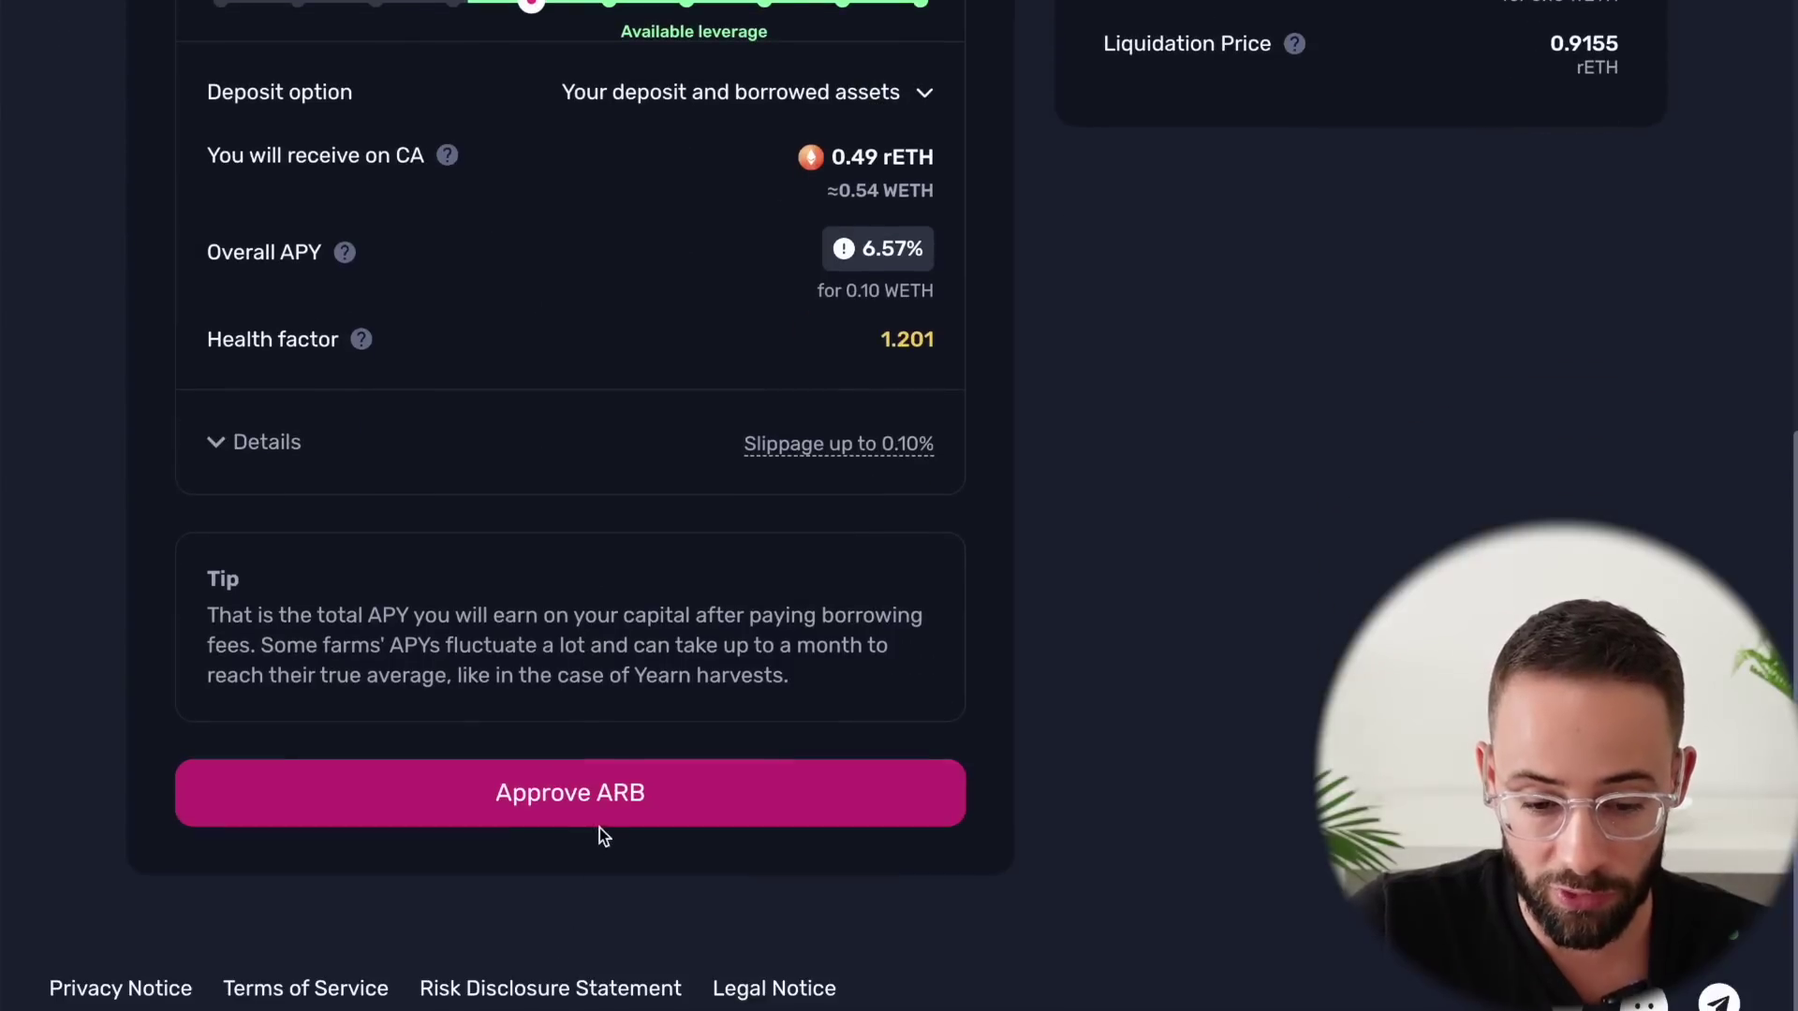
left_click(669, 812)
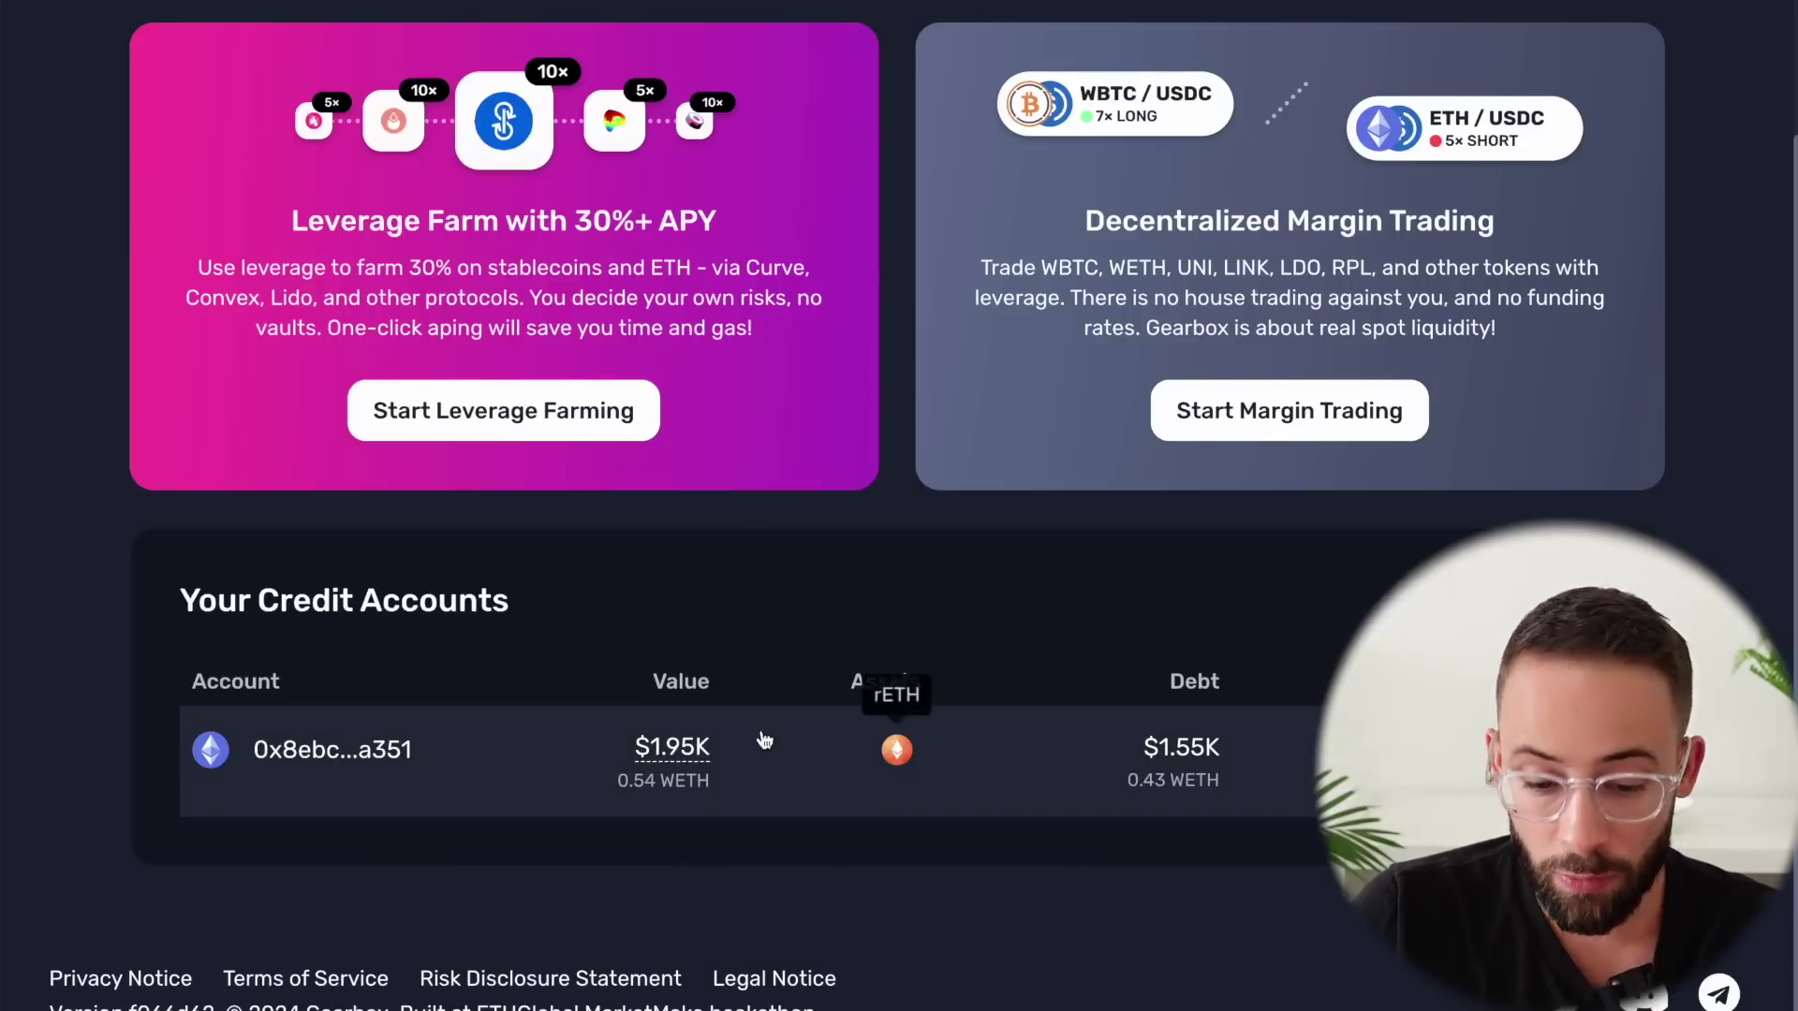
Open the new WETH credit account and examine its rETH assets, account info and borrow rate breakdown.
mouse_move(662, 770)
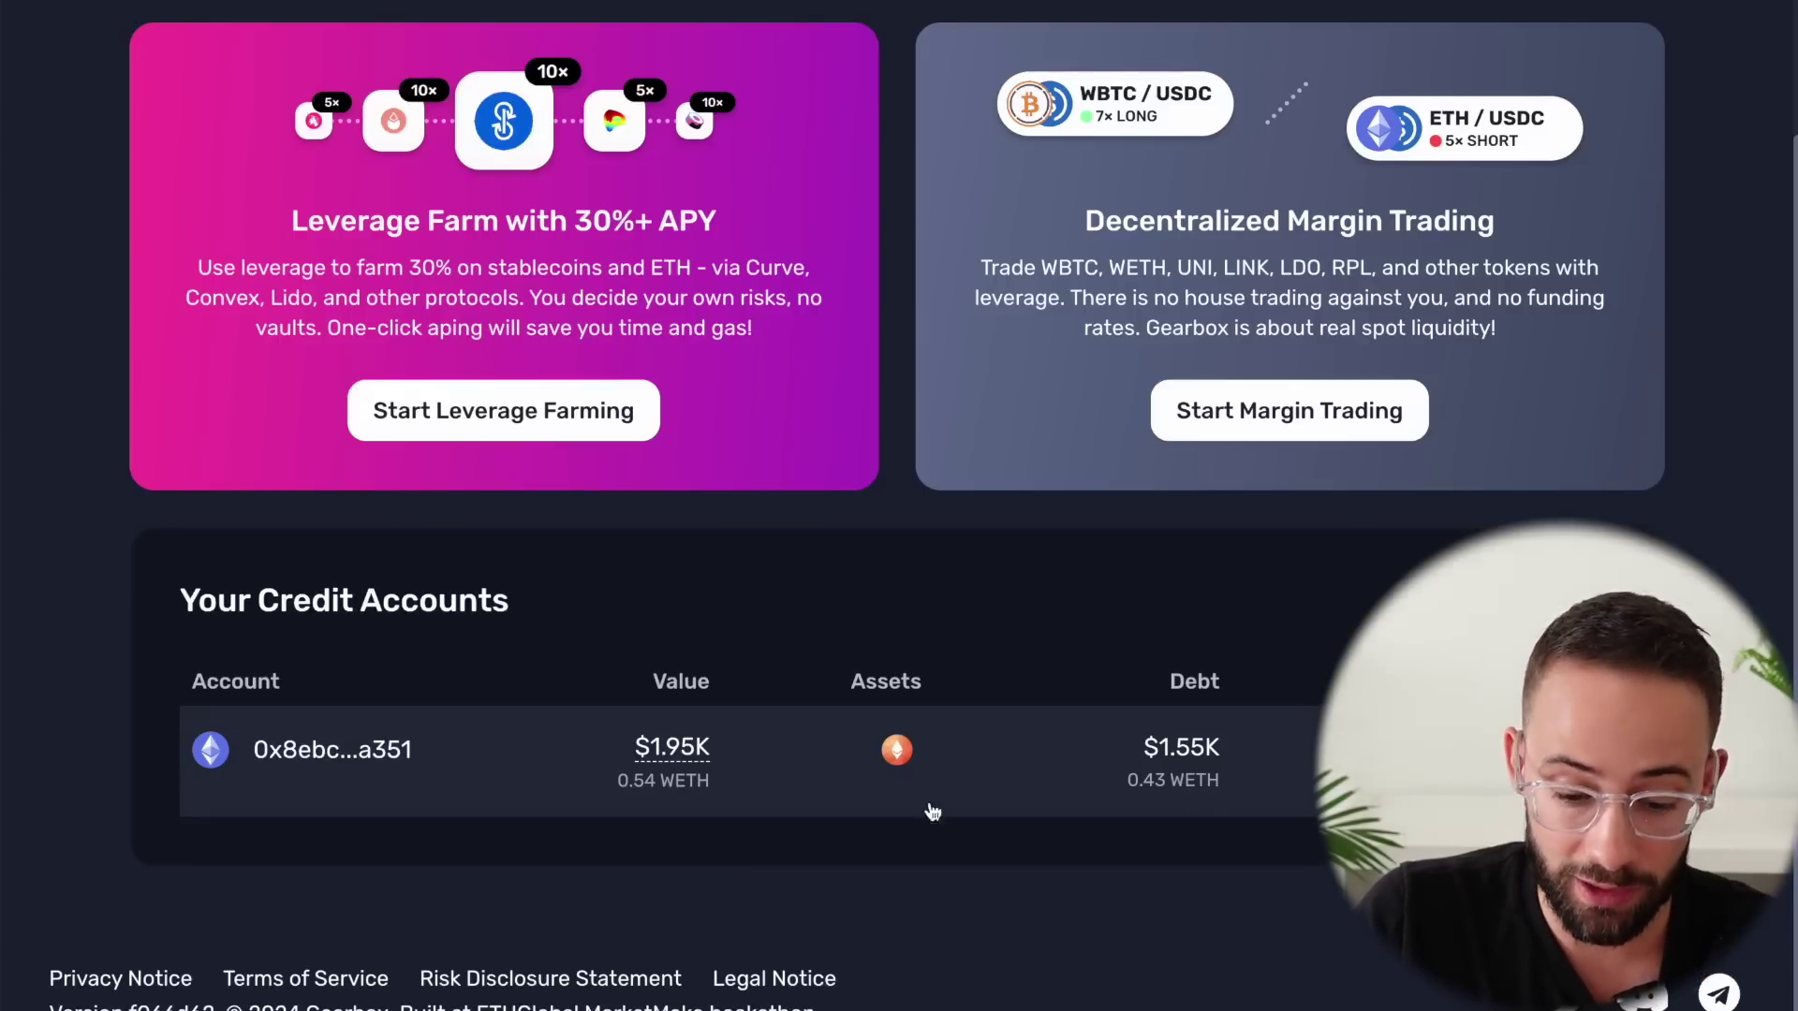
left_click(1097, 733)
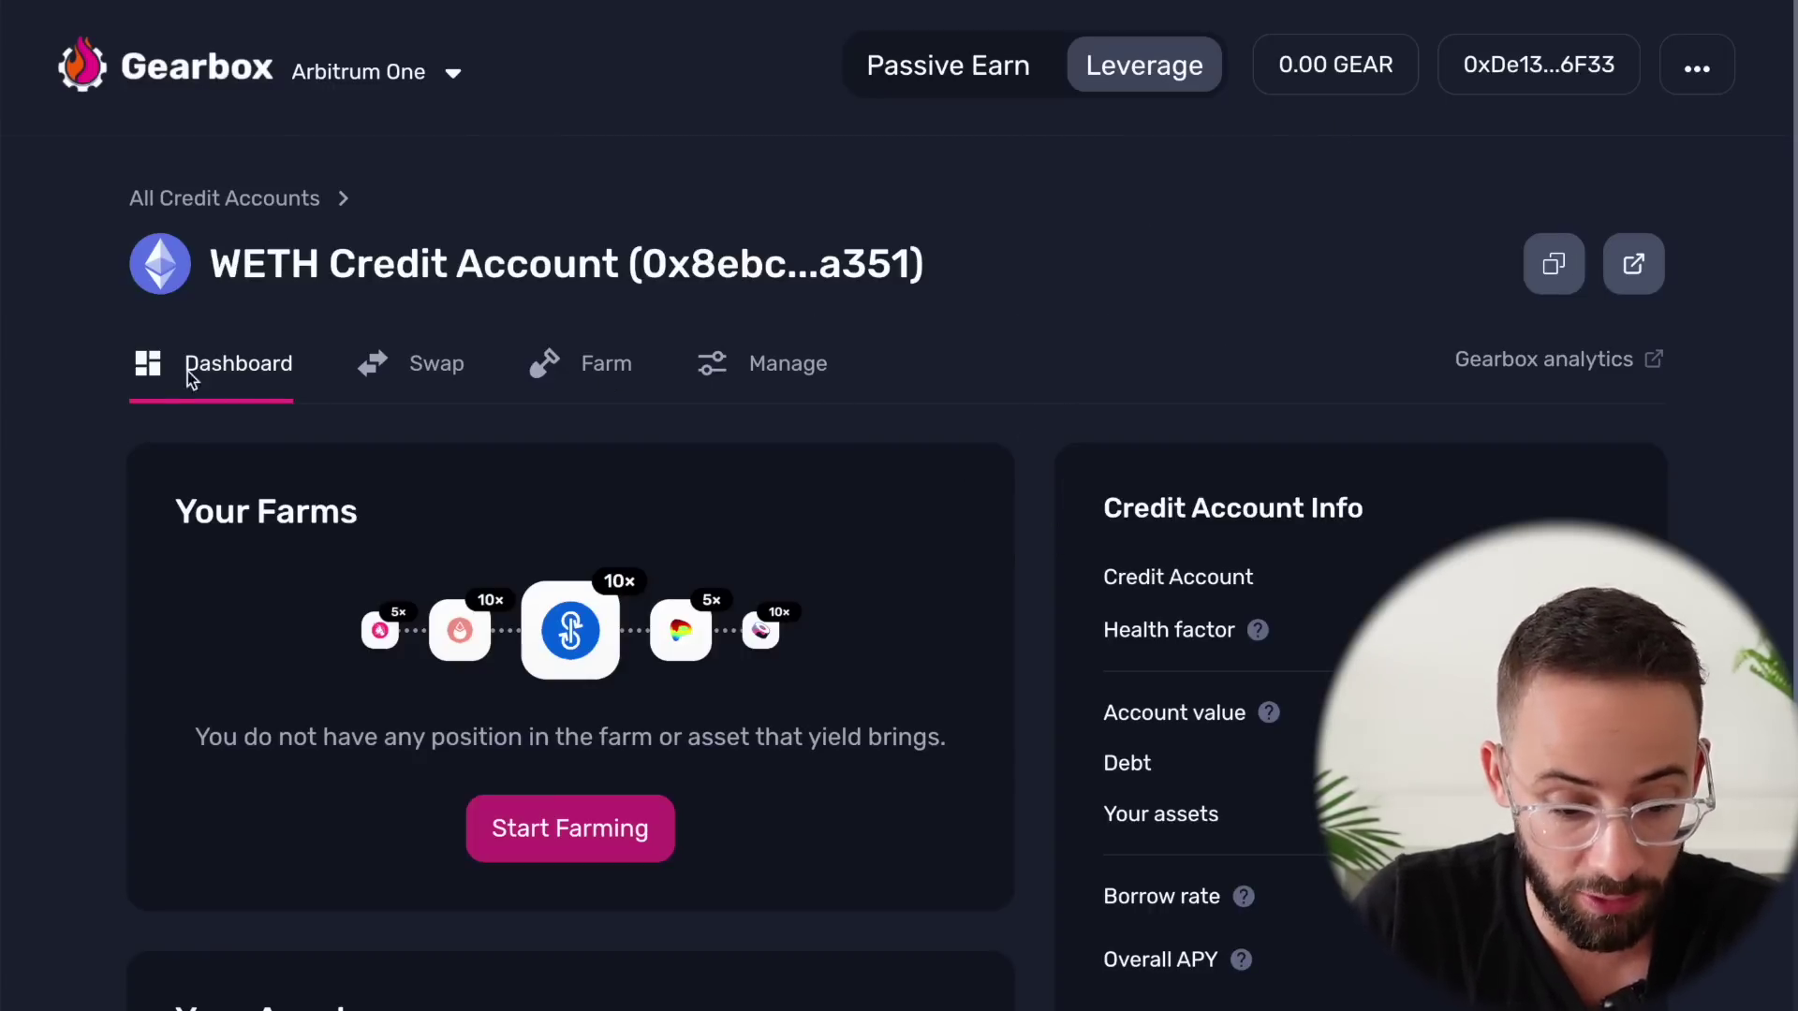
scroll(160, 528, "down", 5)
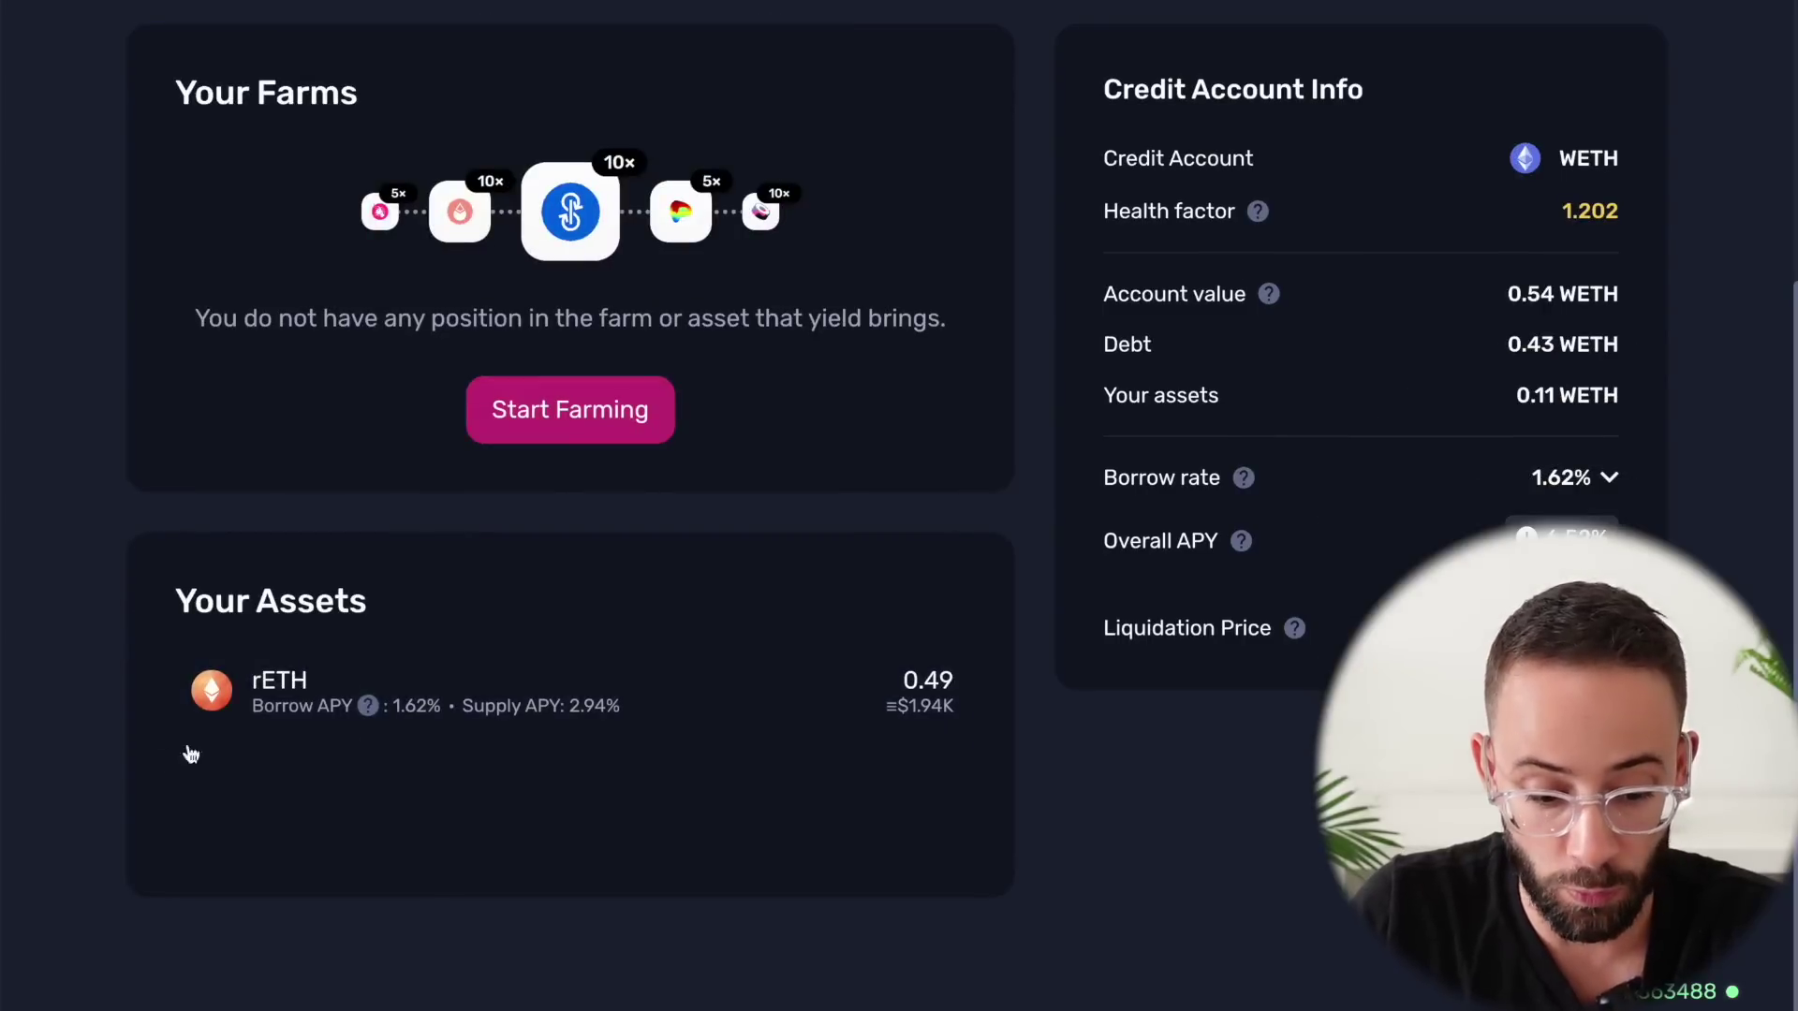
scroll(614, 735, "up", 1)
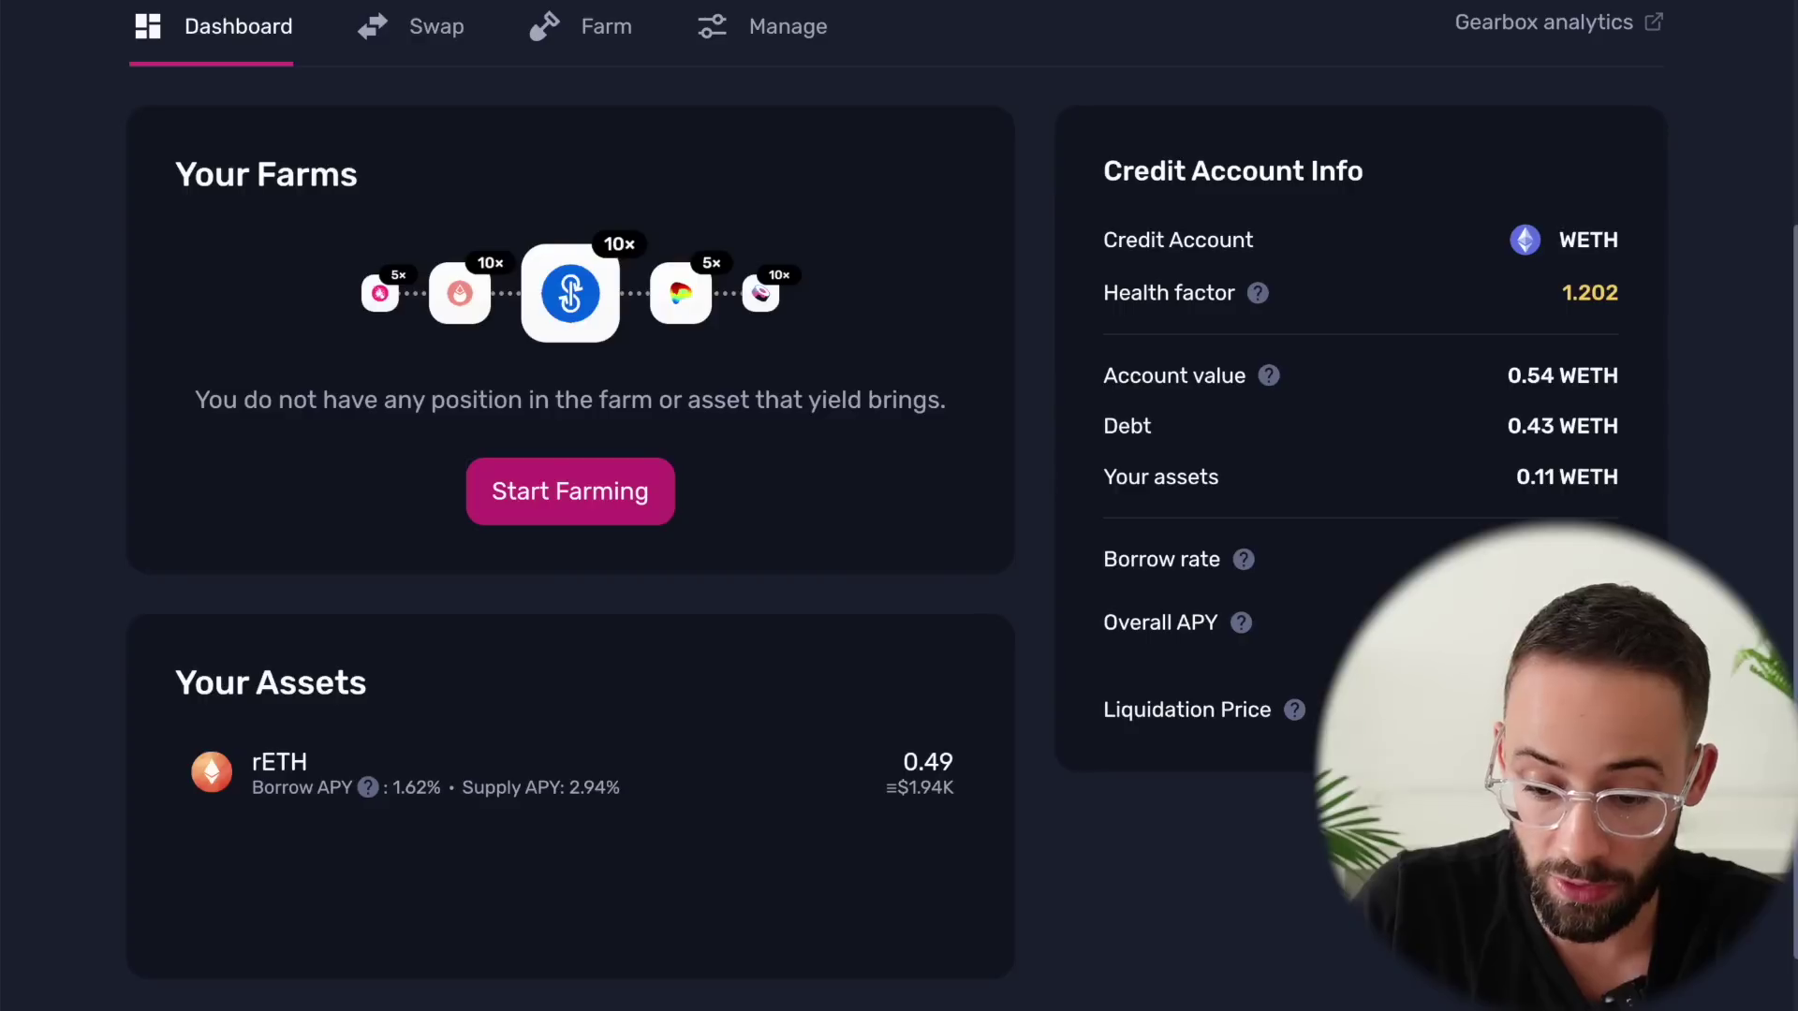
mouse_move(1243, 559)
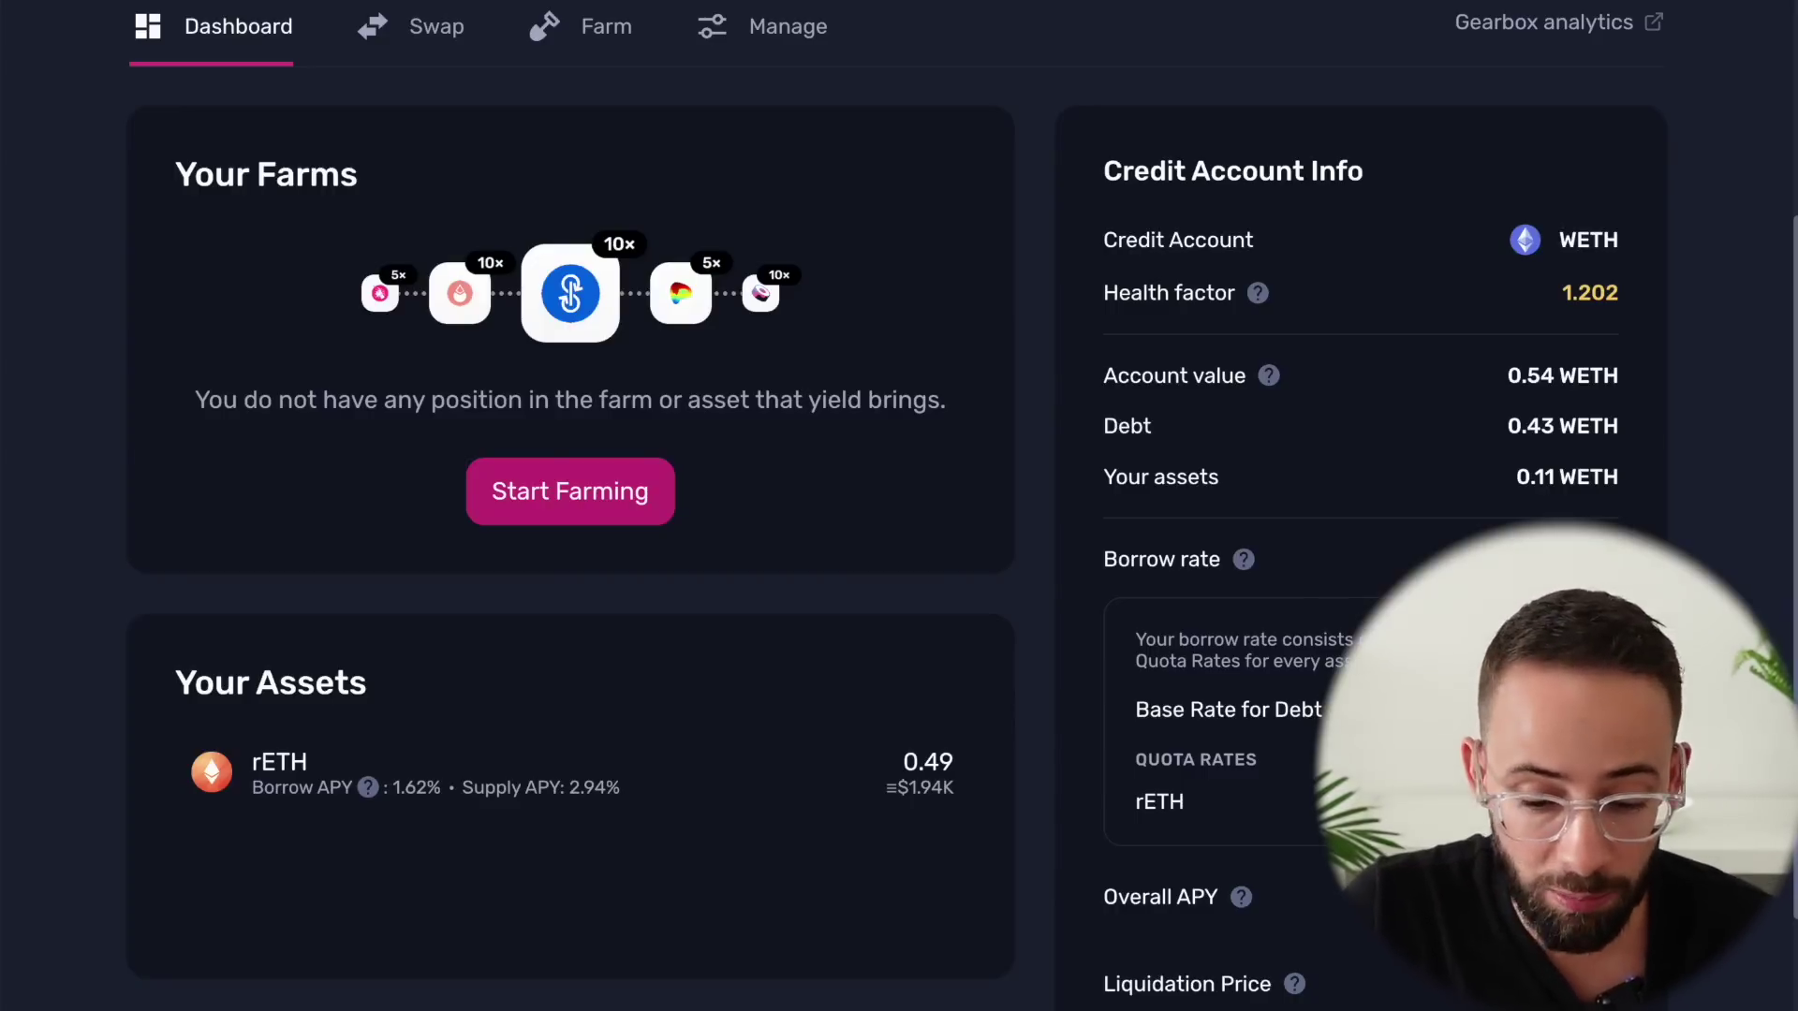
scroll(451, 228, "up", 3)
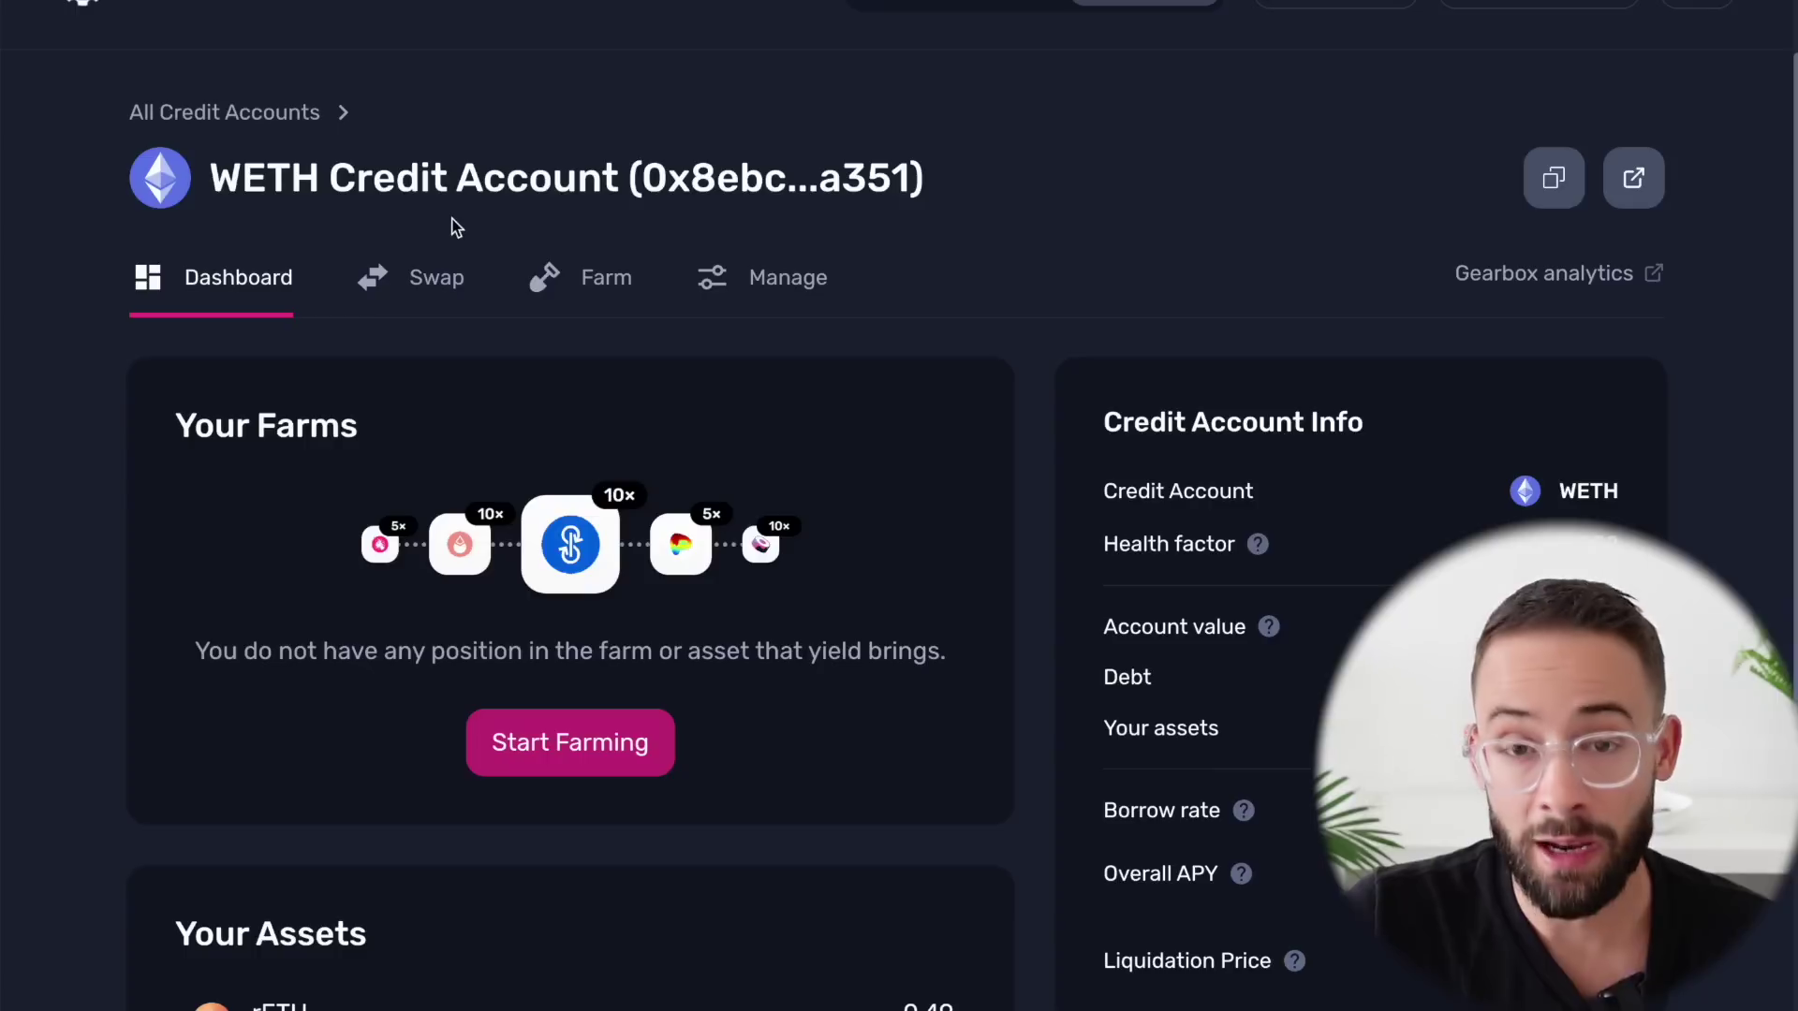
Open the credit account's Swap form and look over its token and health factor fields.
left_click(422, 281)
scroll(549, 461, "down", 1)
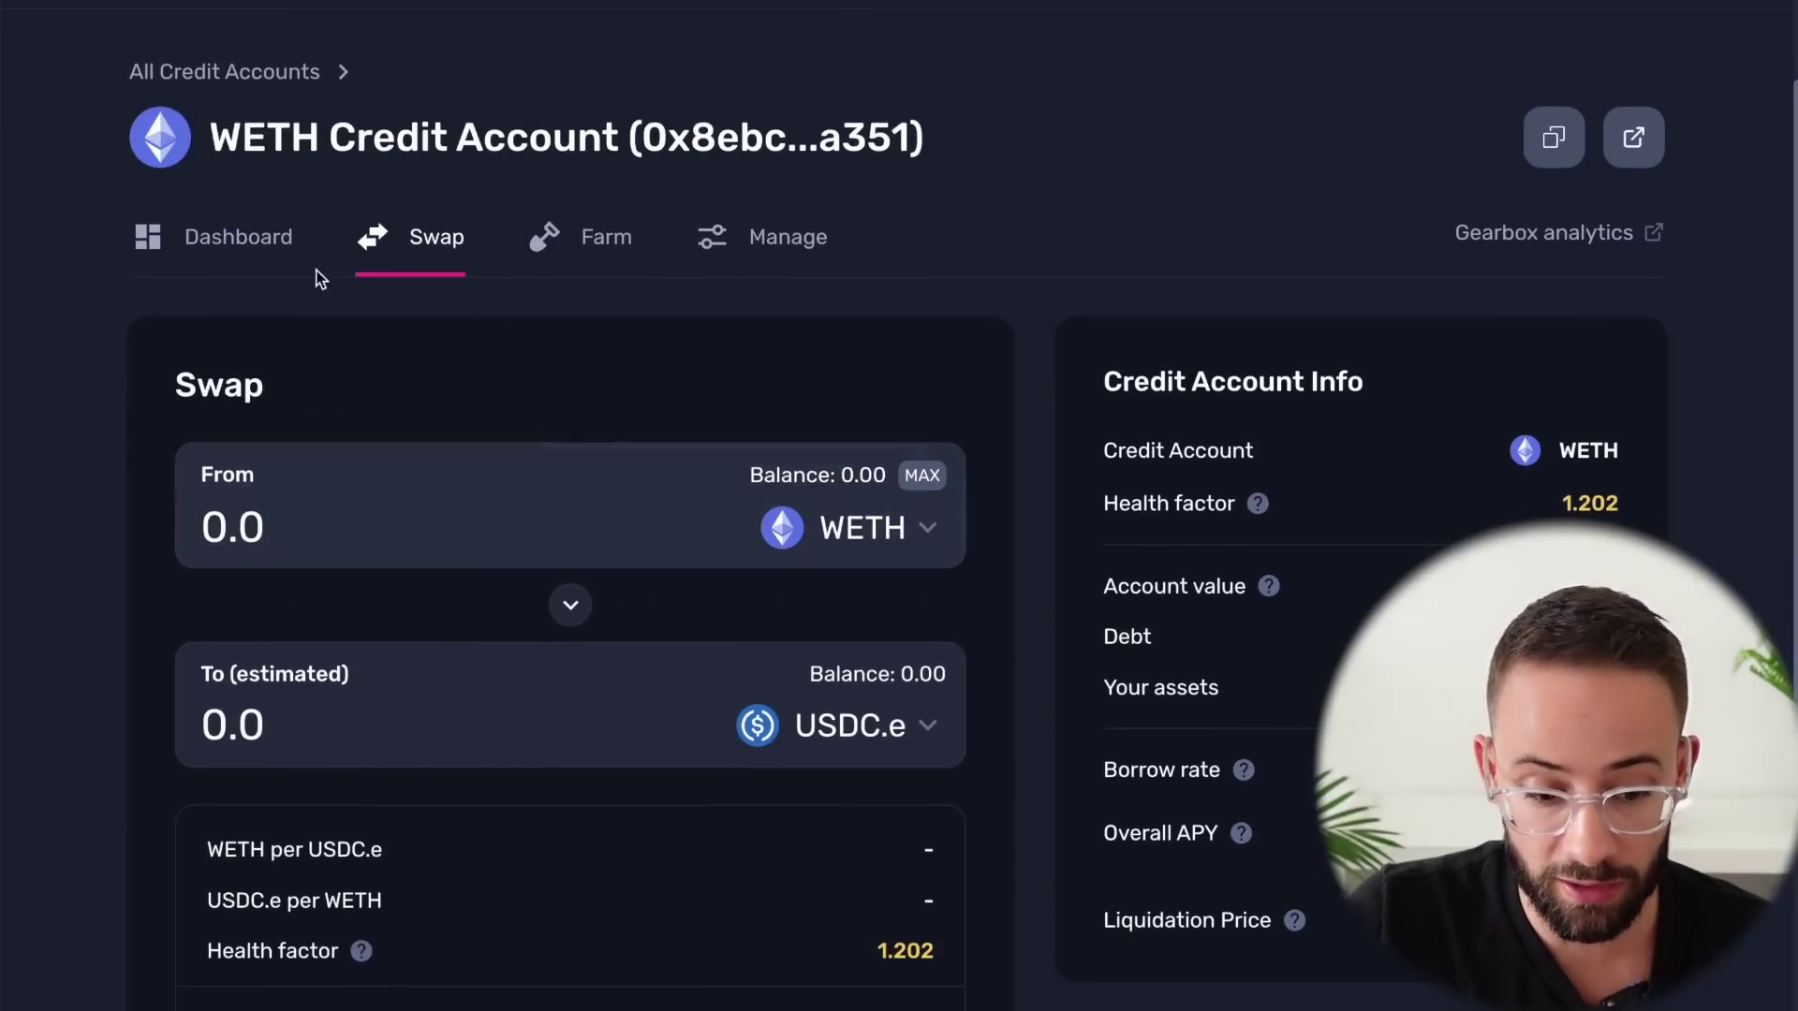
scroll(459, 238, "down", 2)
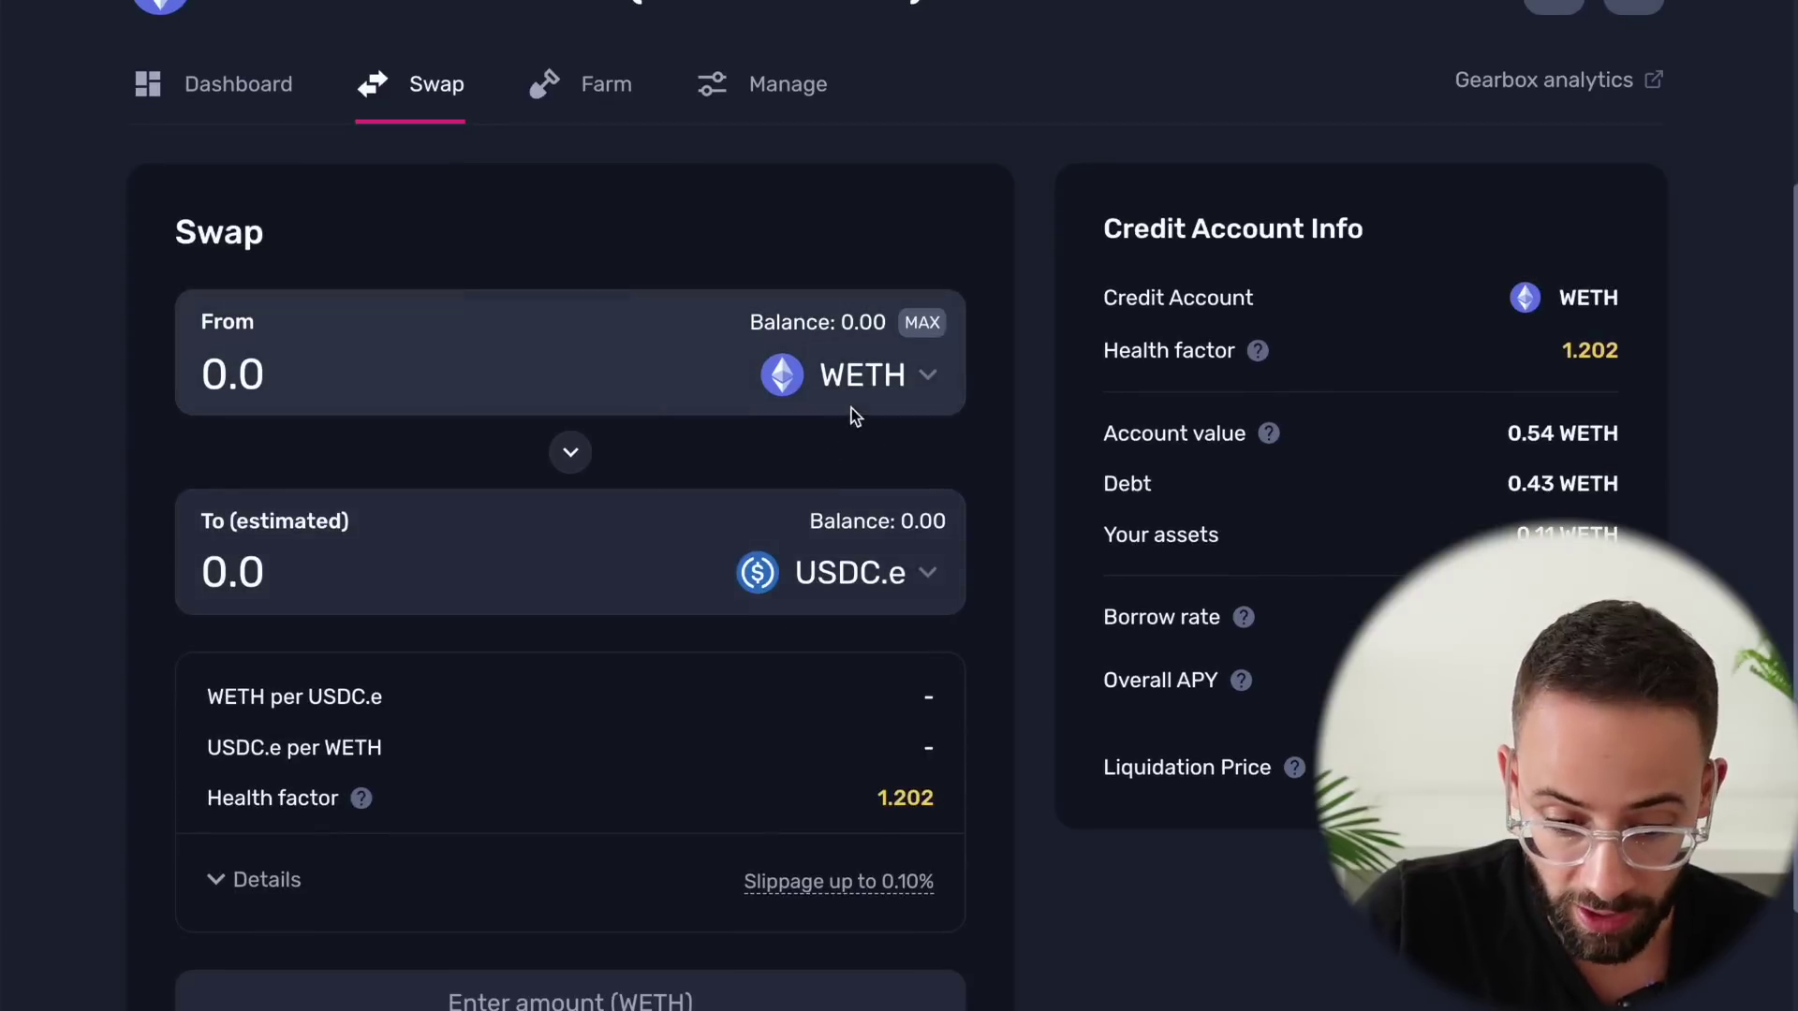
Look through the destination tokens available for swapping from WETH and return to the credit account's dashboard.
left_click(868, 573)
scroll(574, 675, "down", 4)
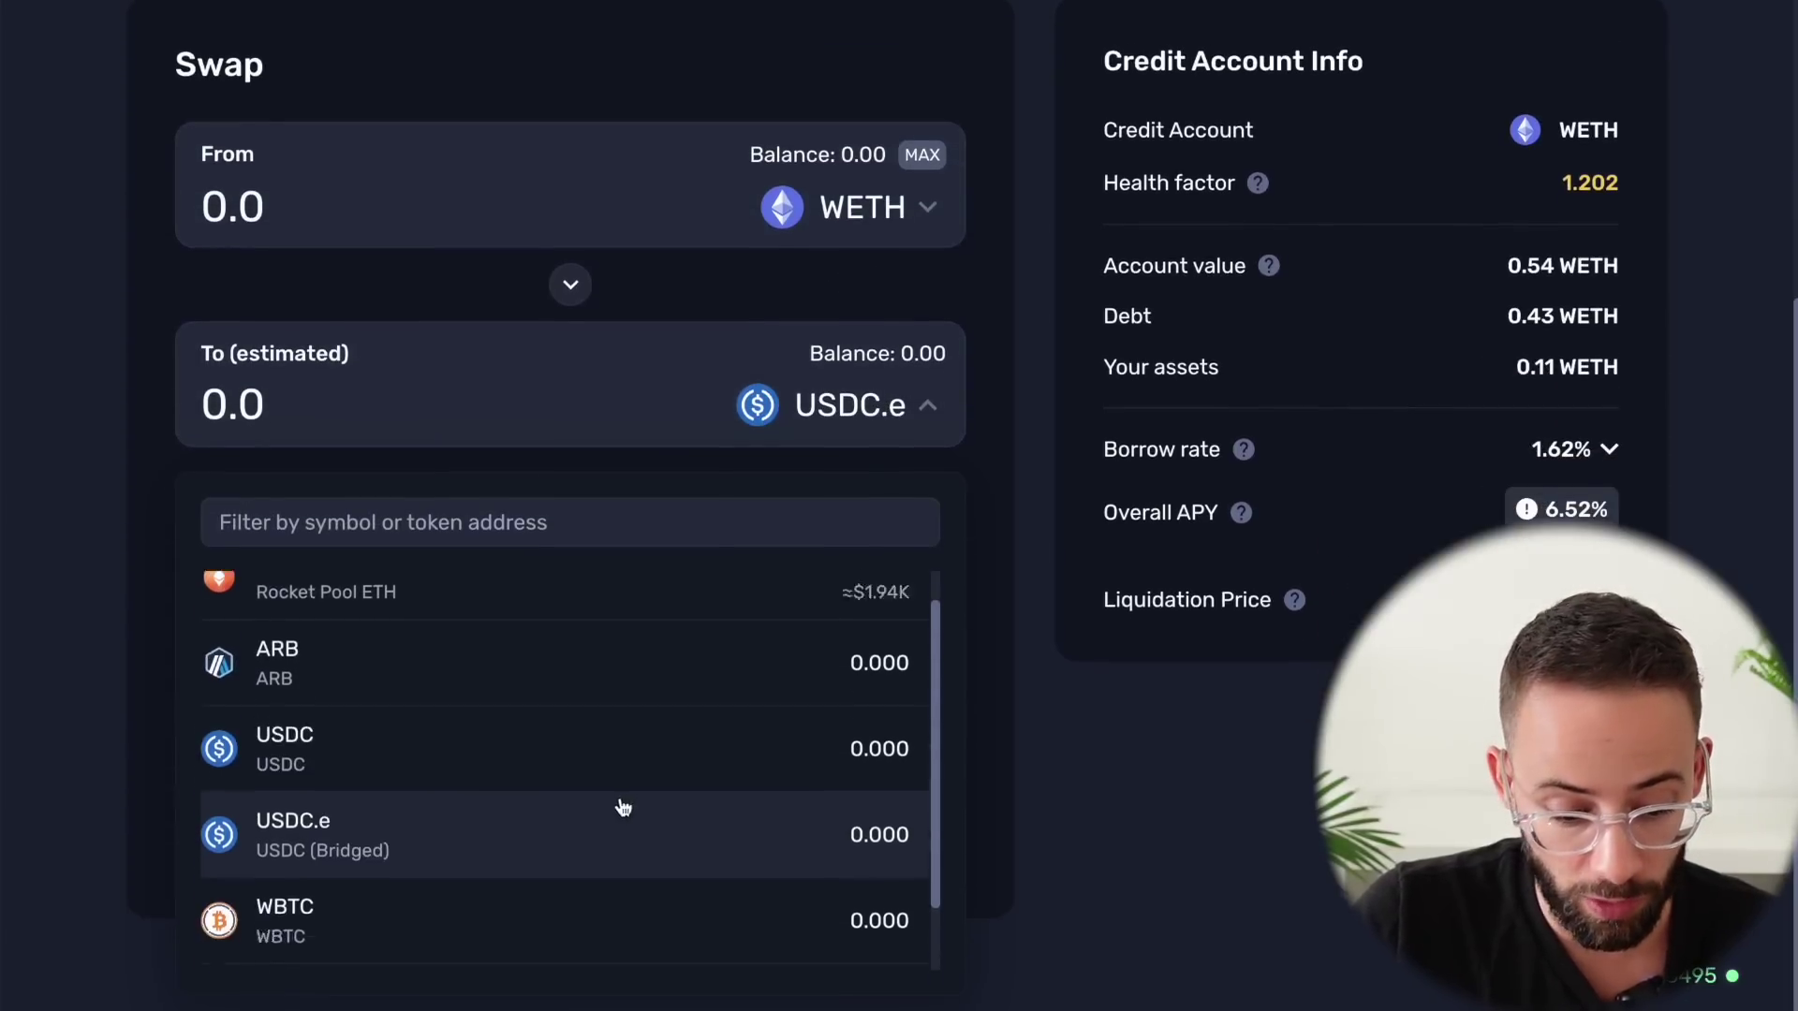
scroll(537, 716, "up", 5)
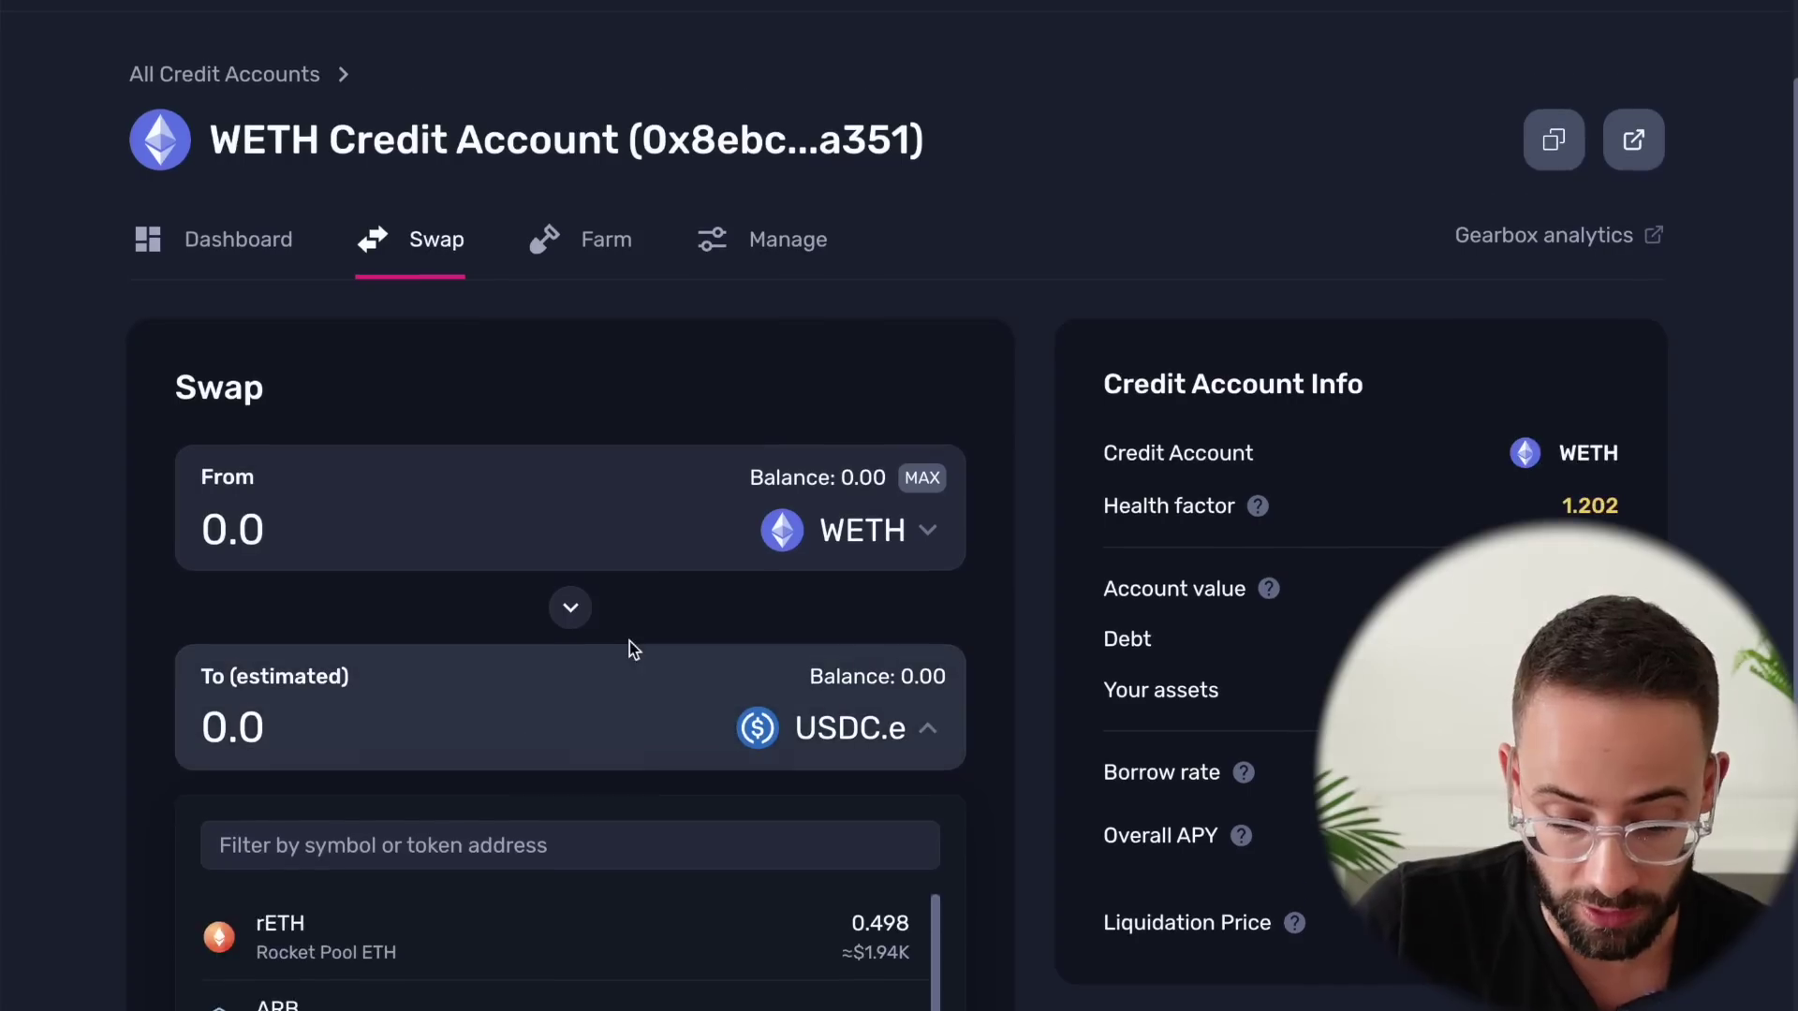
left_click(244, 359)
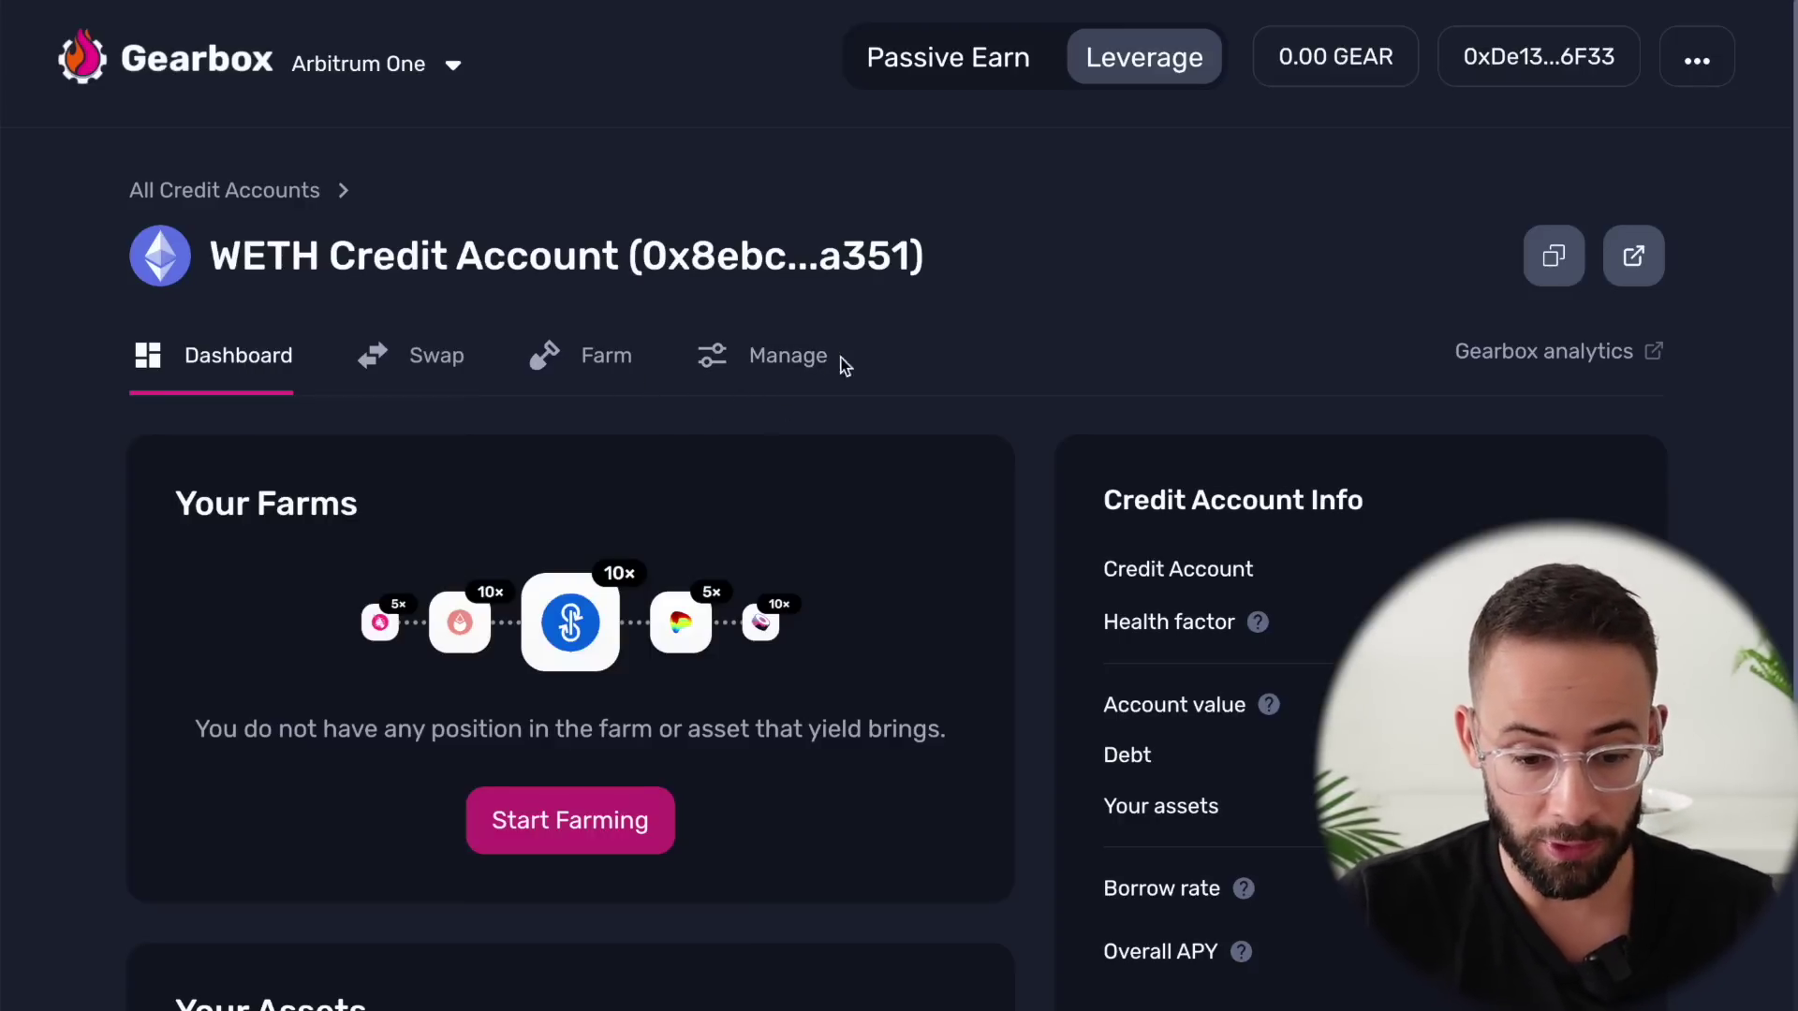
Review the credit account's management options and its Close Credit Account summary, and return to the Leverage overview without closing the account.
left_click(783, 360)
scroll(694, 566, "down", 10)
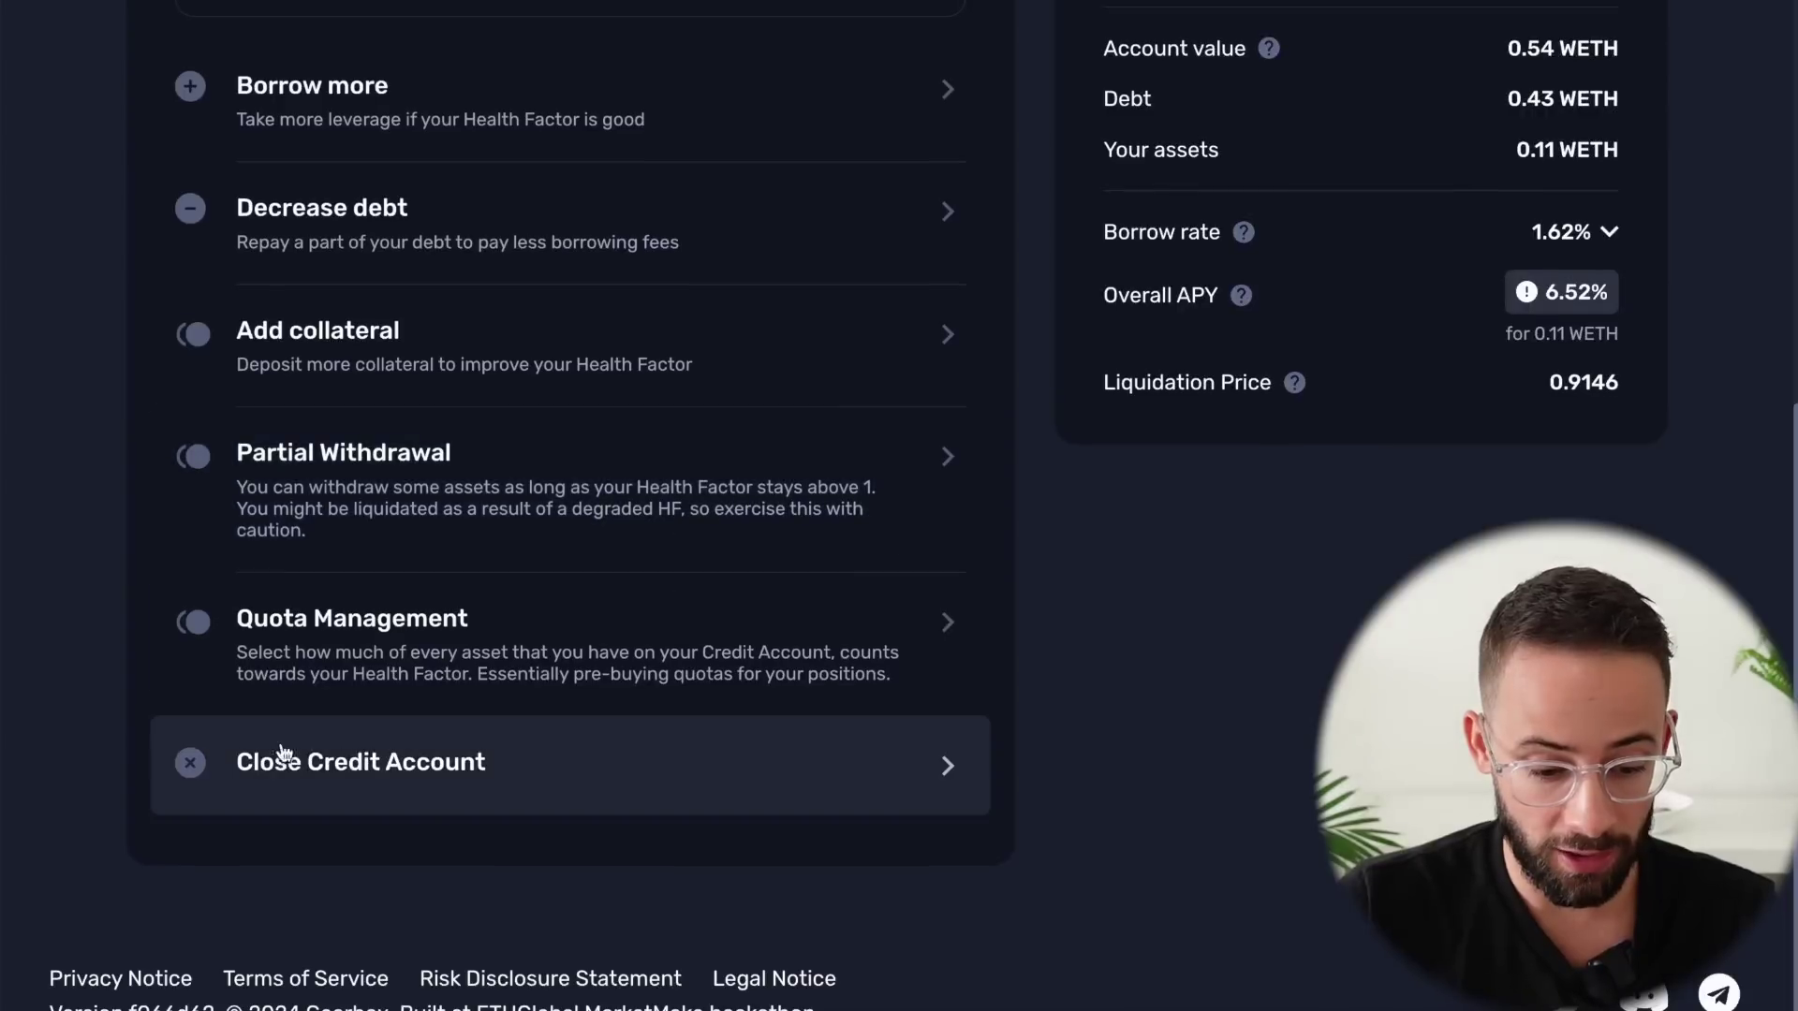
left_click(643, 775)
left_click(642, 776)
scroll(628, 871, "up", 3)
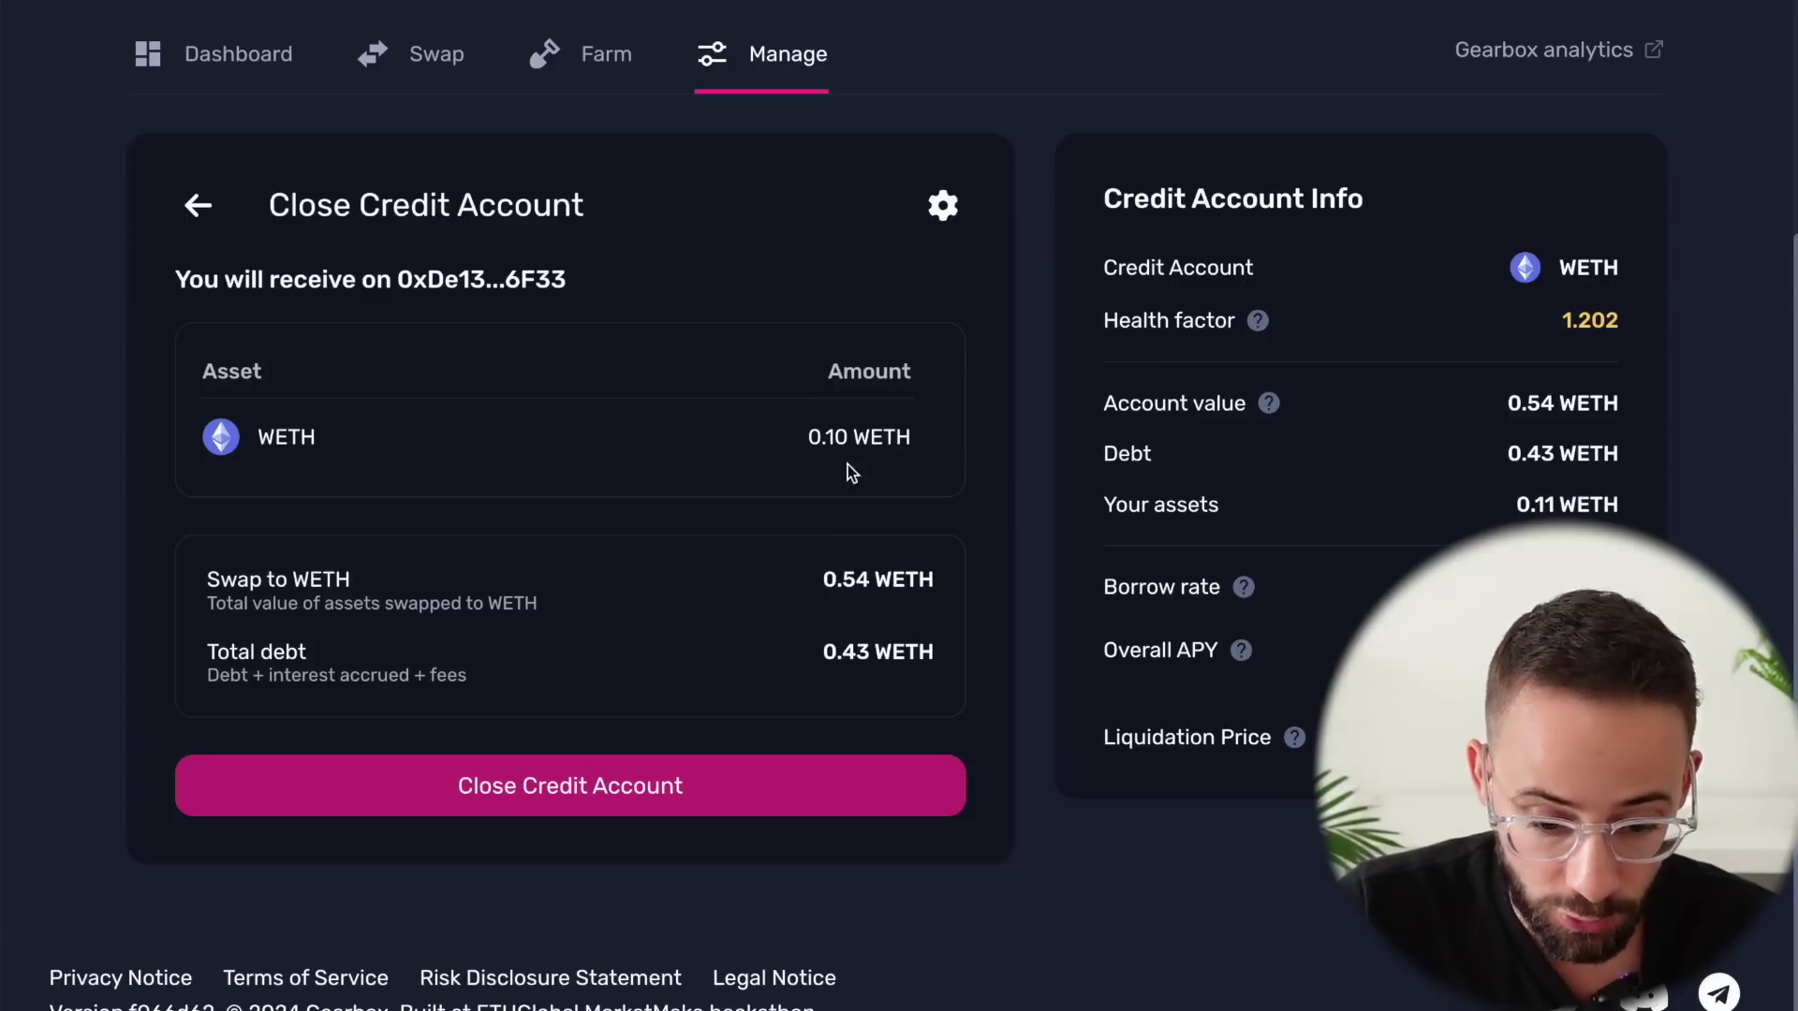
scroll(774, 550, "up", 2)
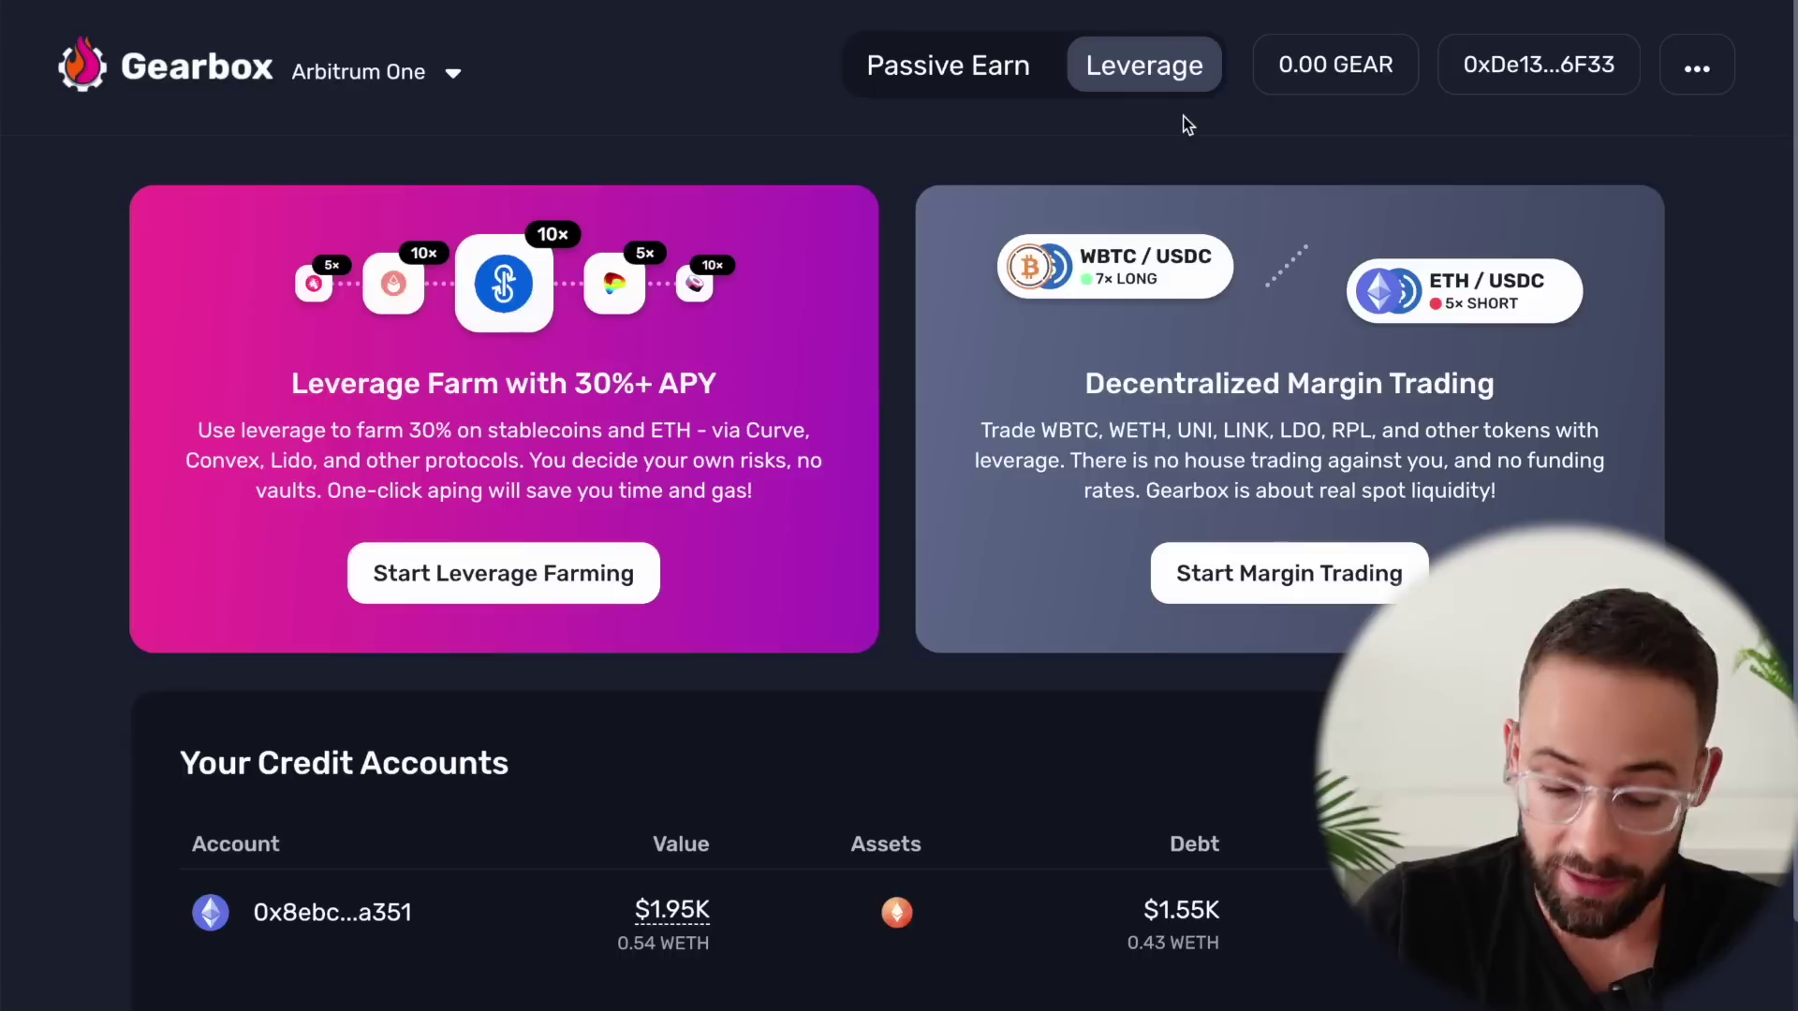
Switch the network to Ethereum, approve the change in MetaMask and look over the Ethereum Leverage page.
left_click(400, 75)
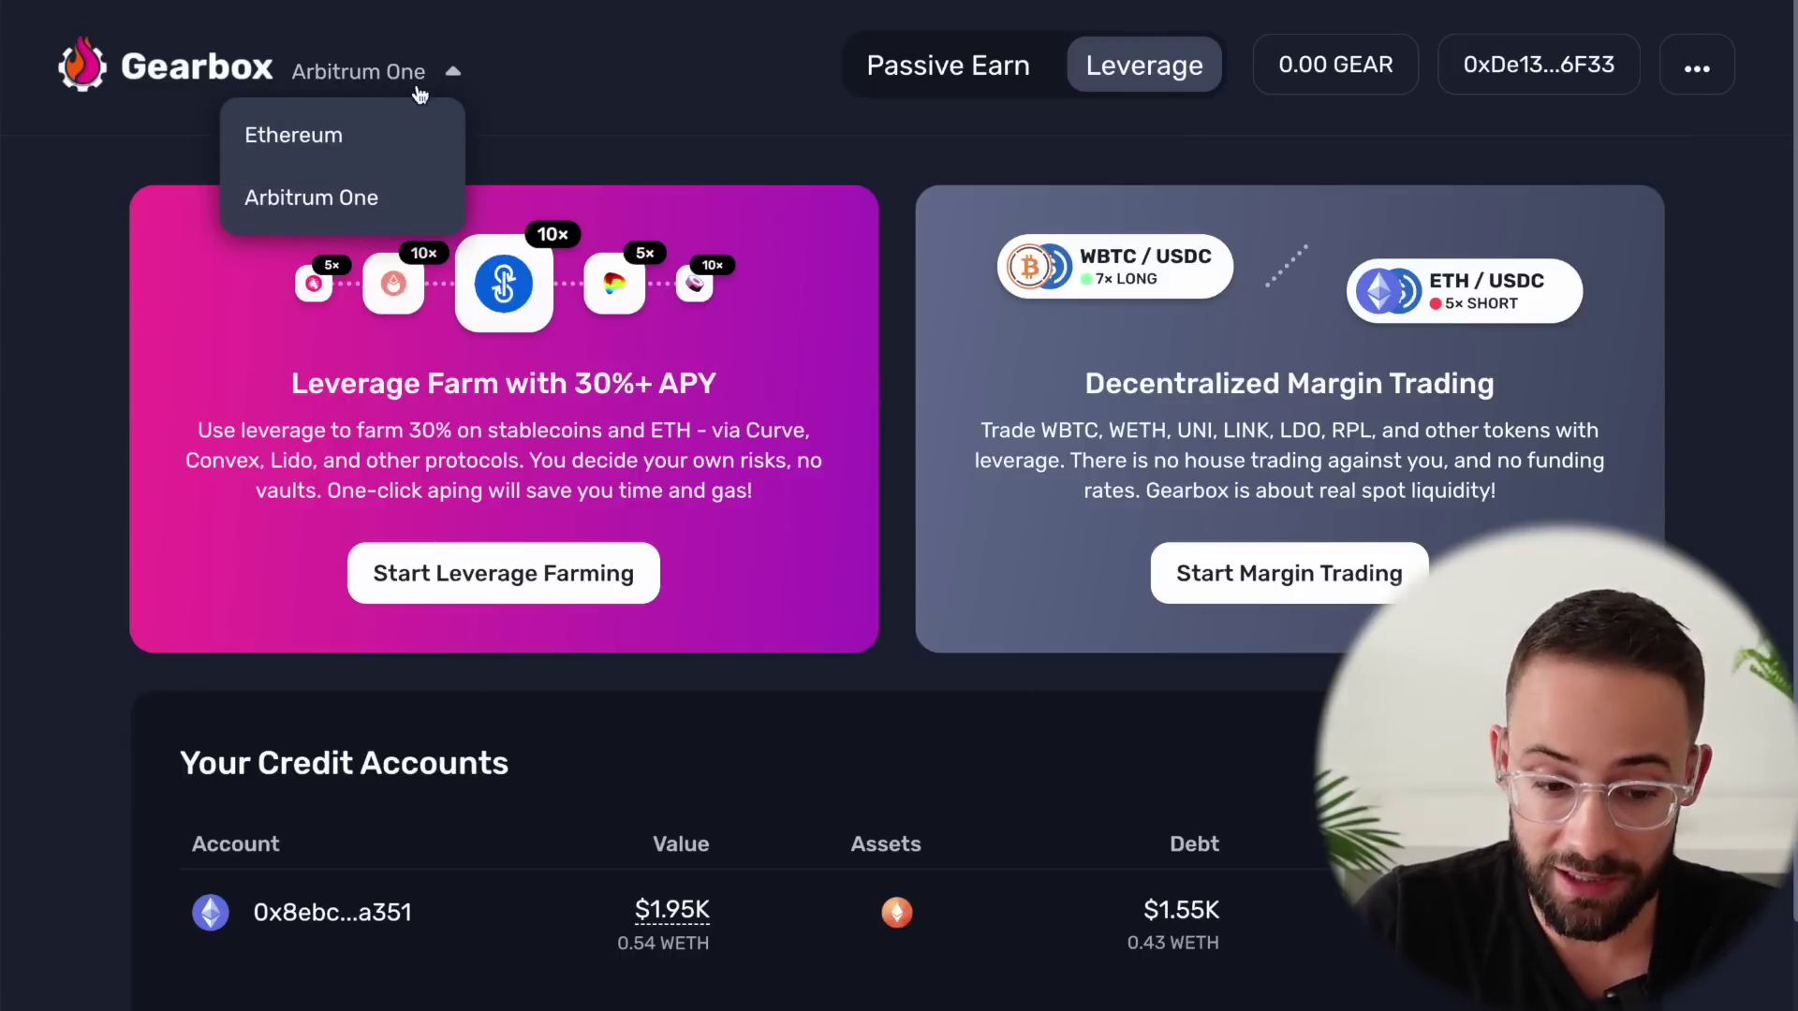
left_click(294, 137)
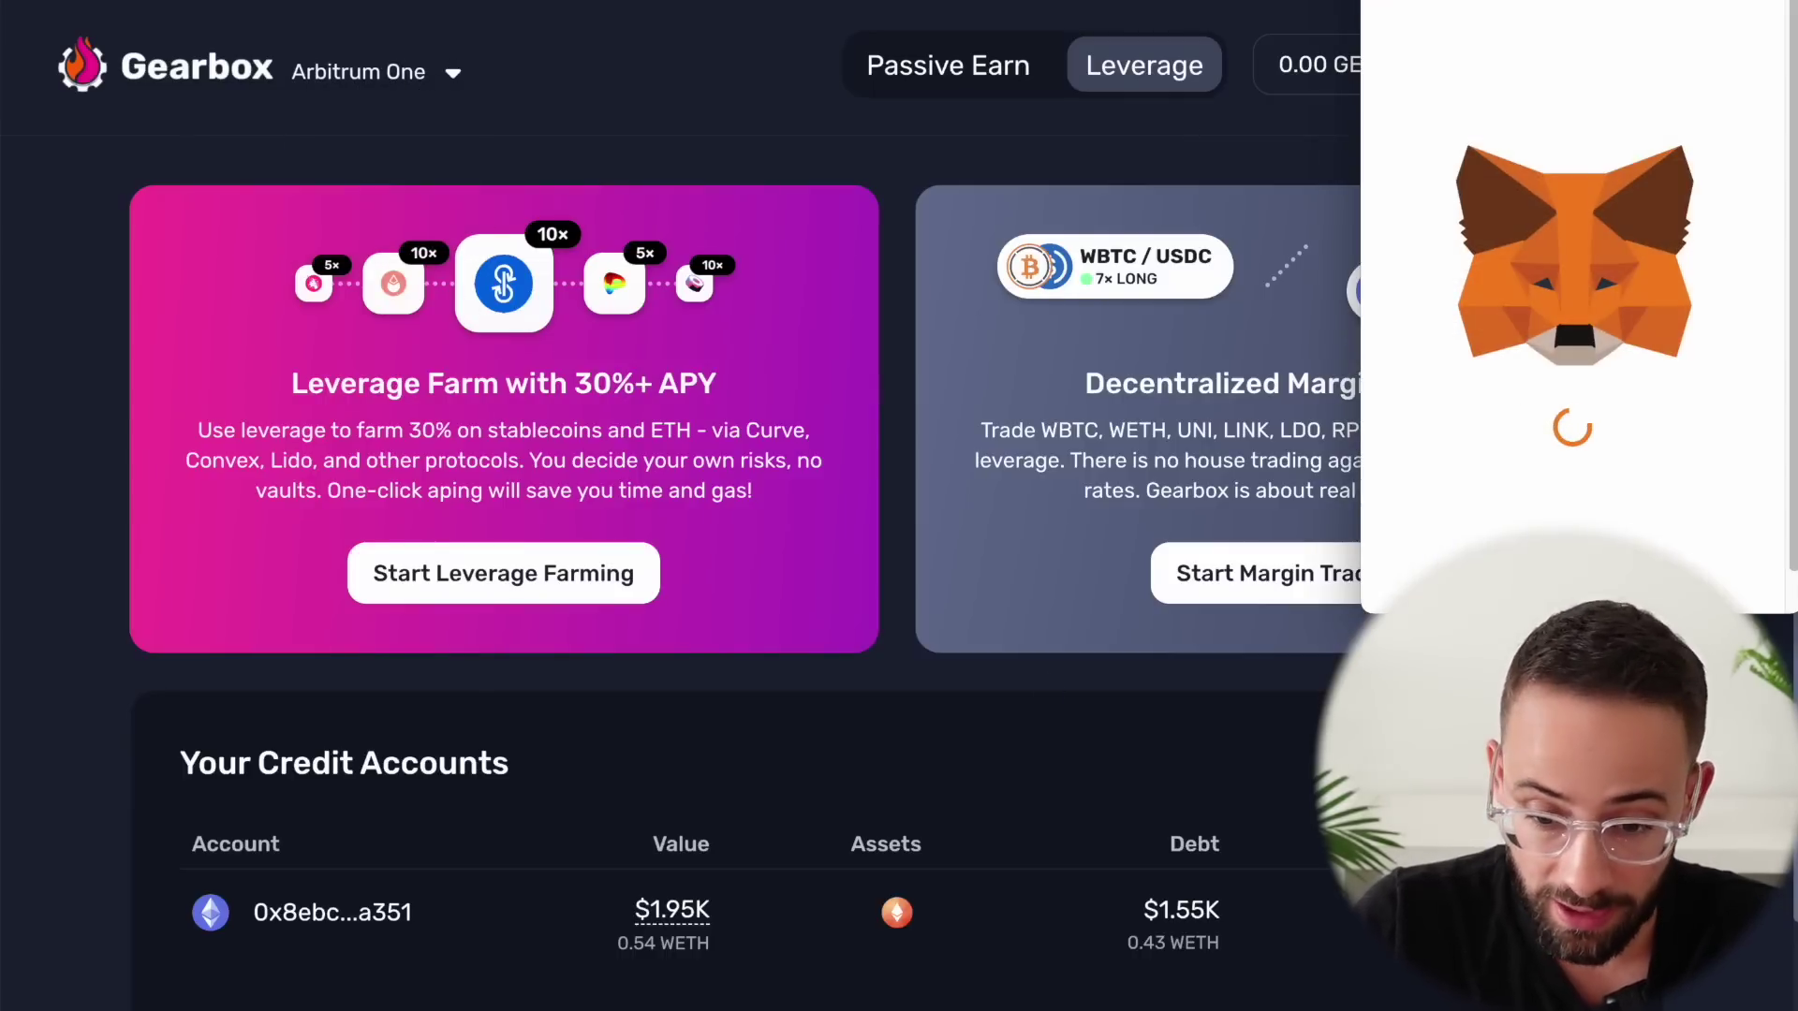
left_click_drag(1644, 20, 1576, 24)
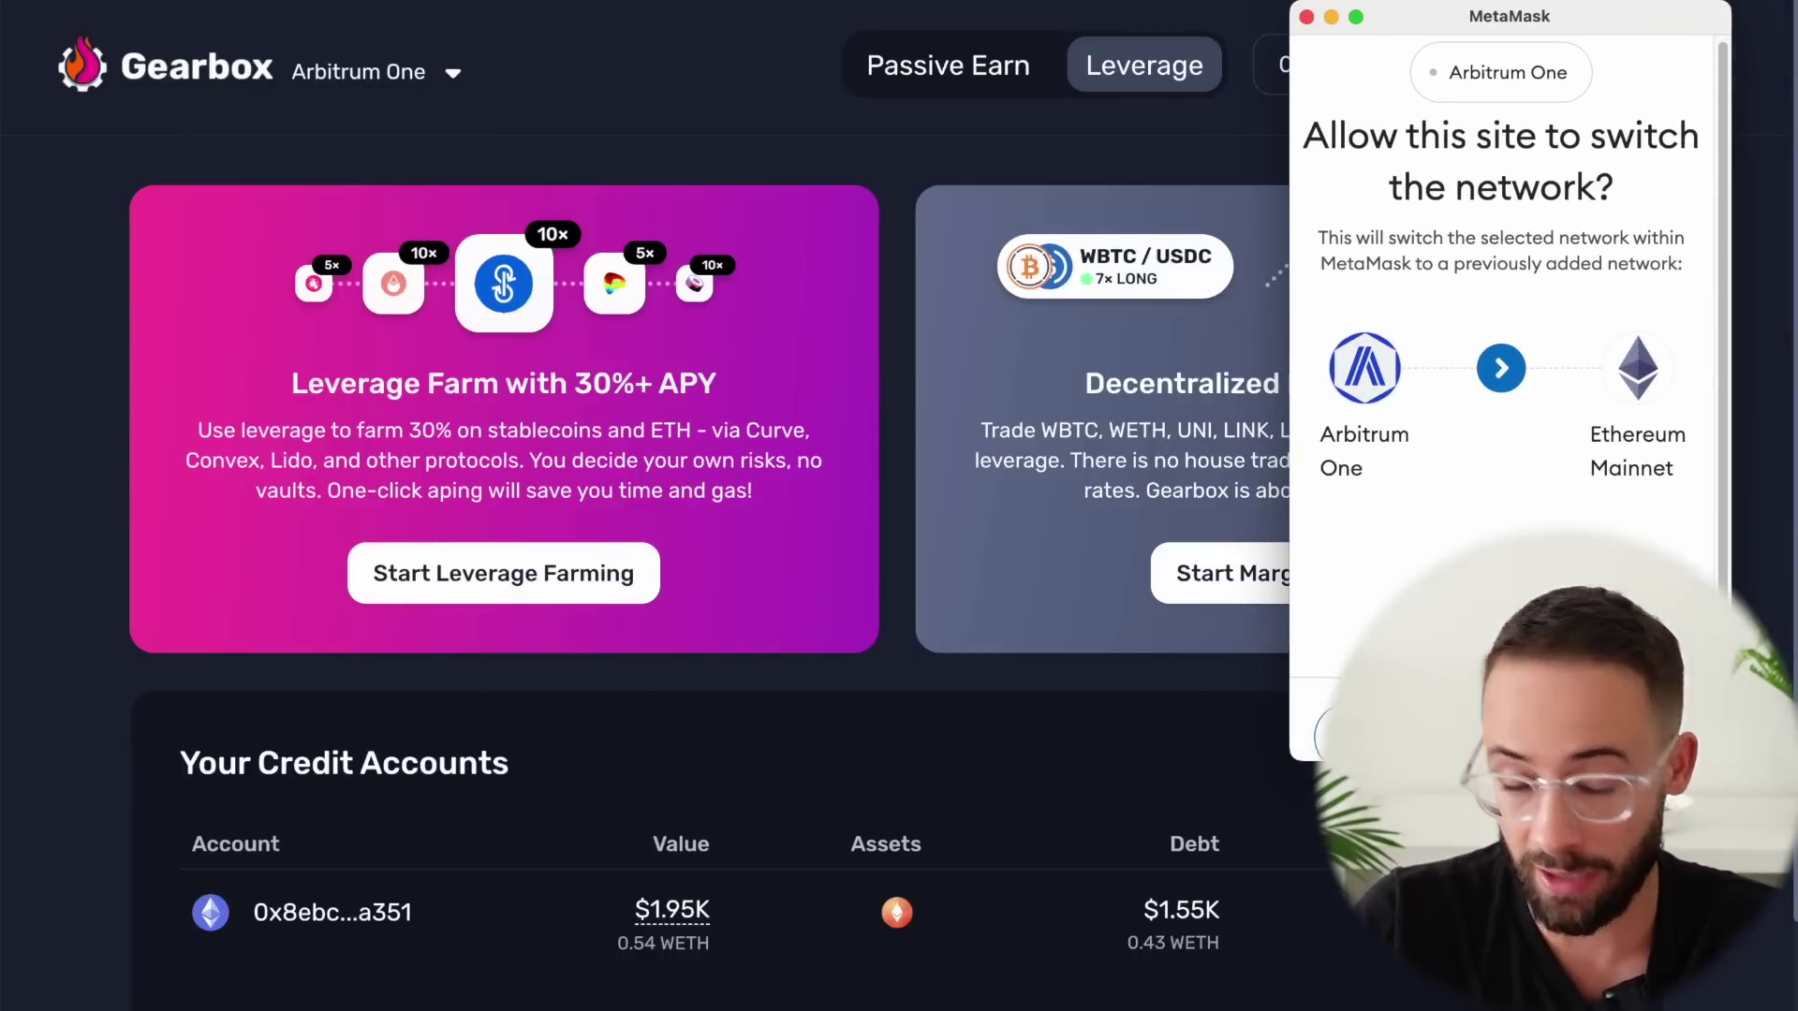
left_click(1615, 726)
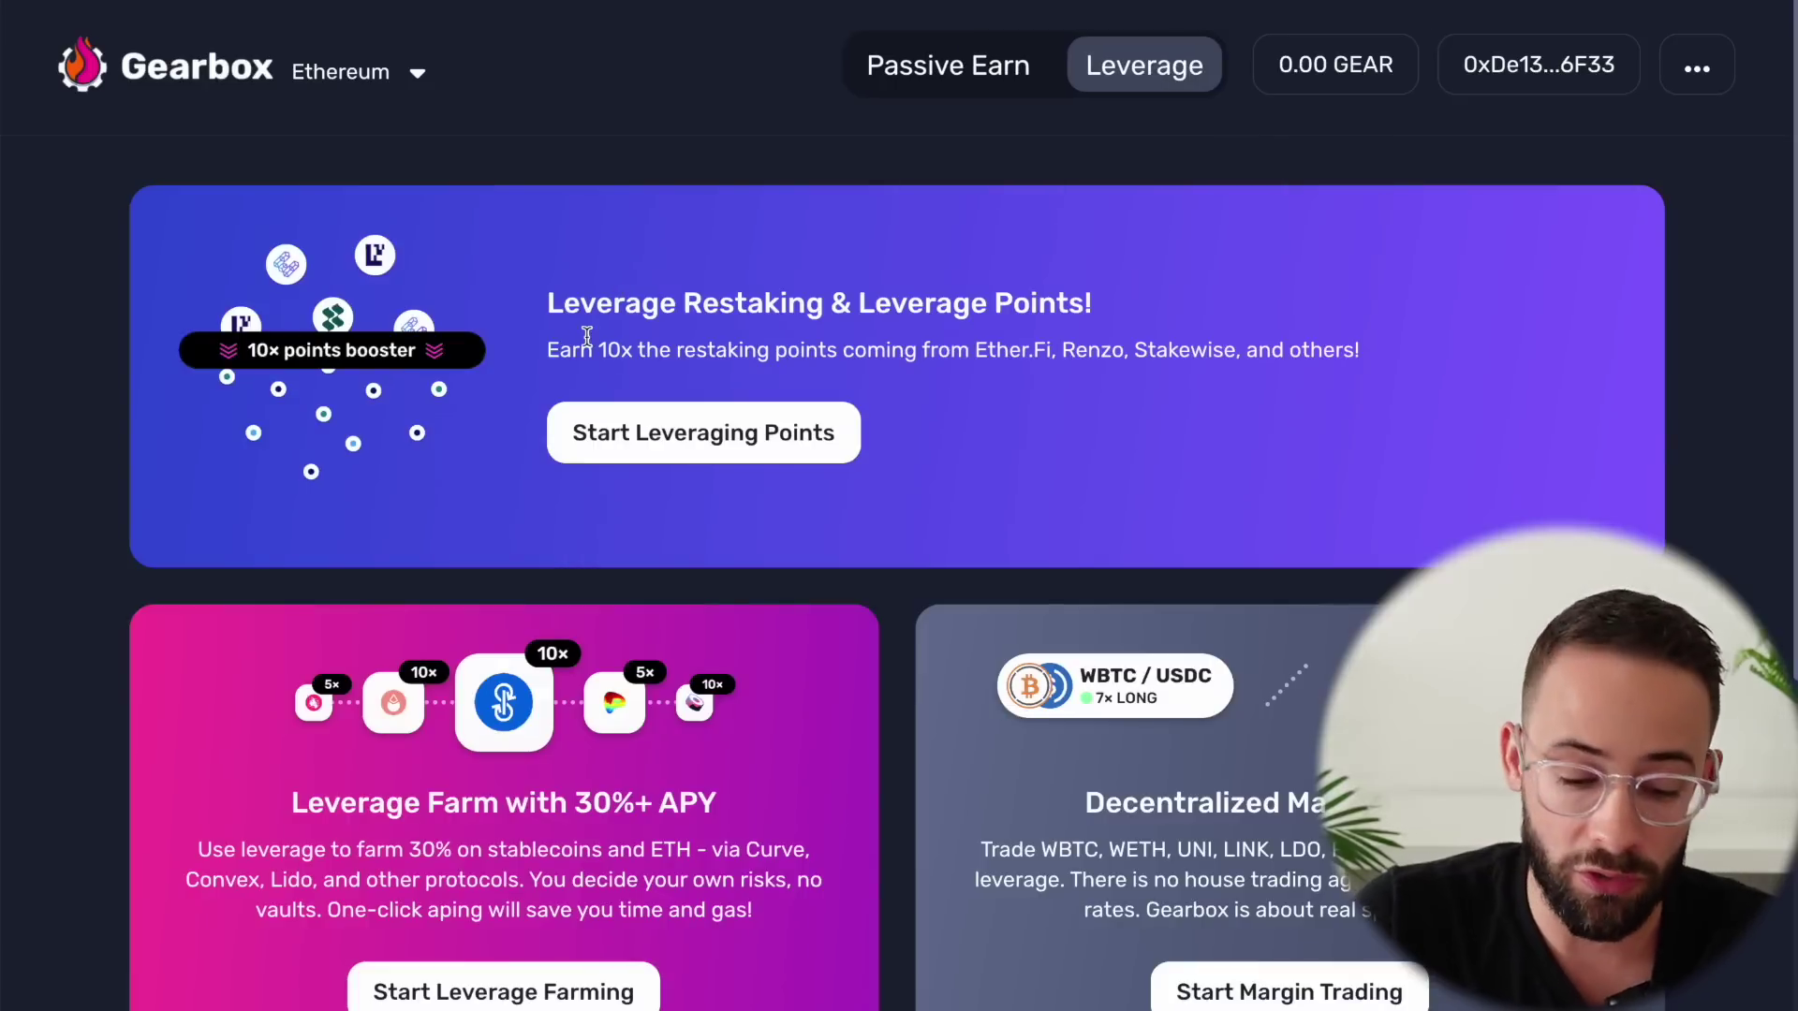
scroll(556, 365, "down", 3)
scroll(568, 371, "up", 3)
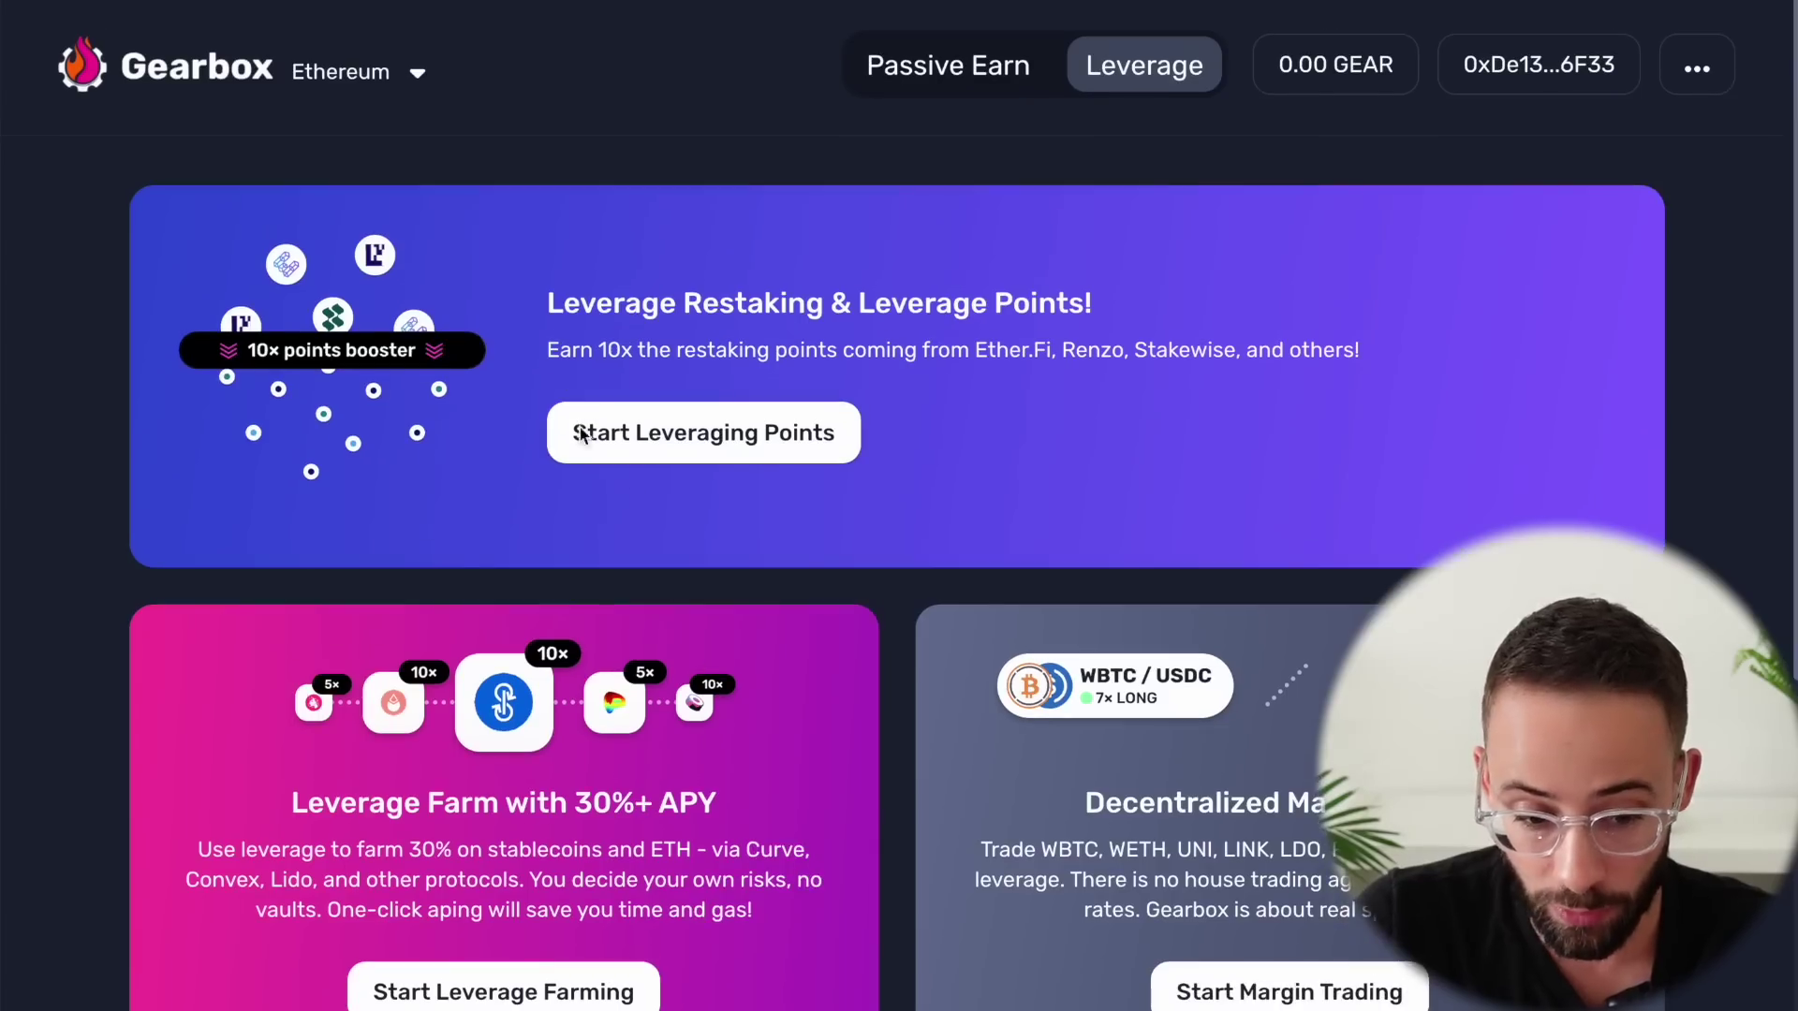
Request switching the network back to Arbitrum One.
left_click(420, 75)
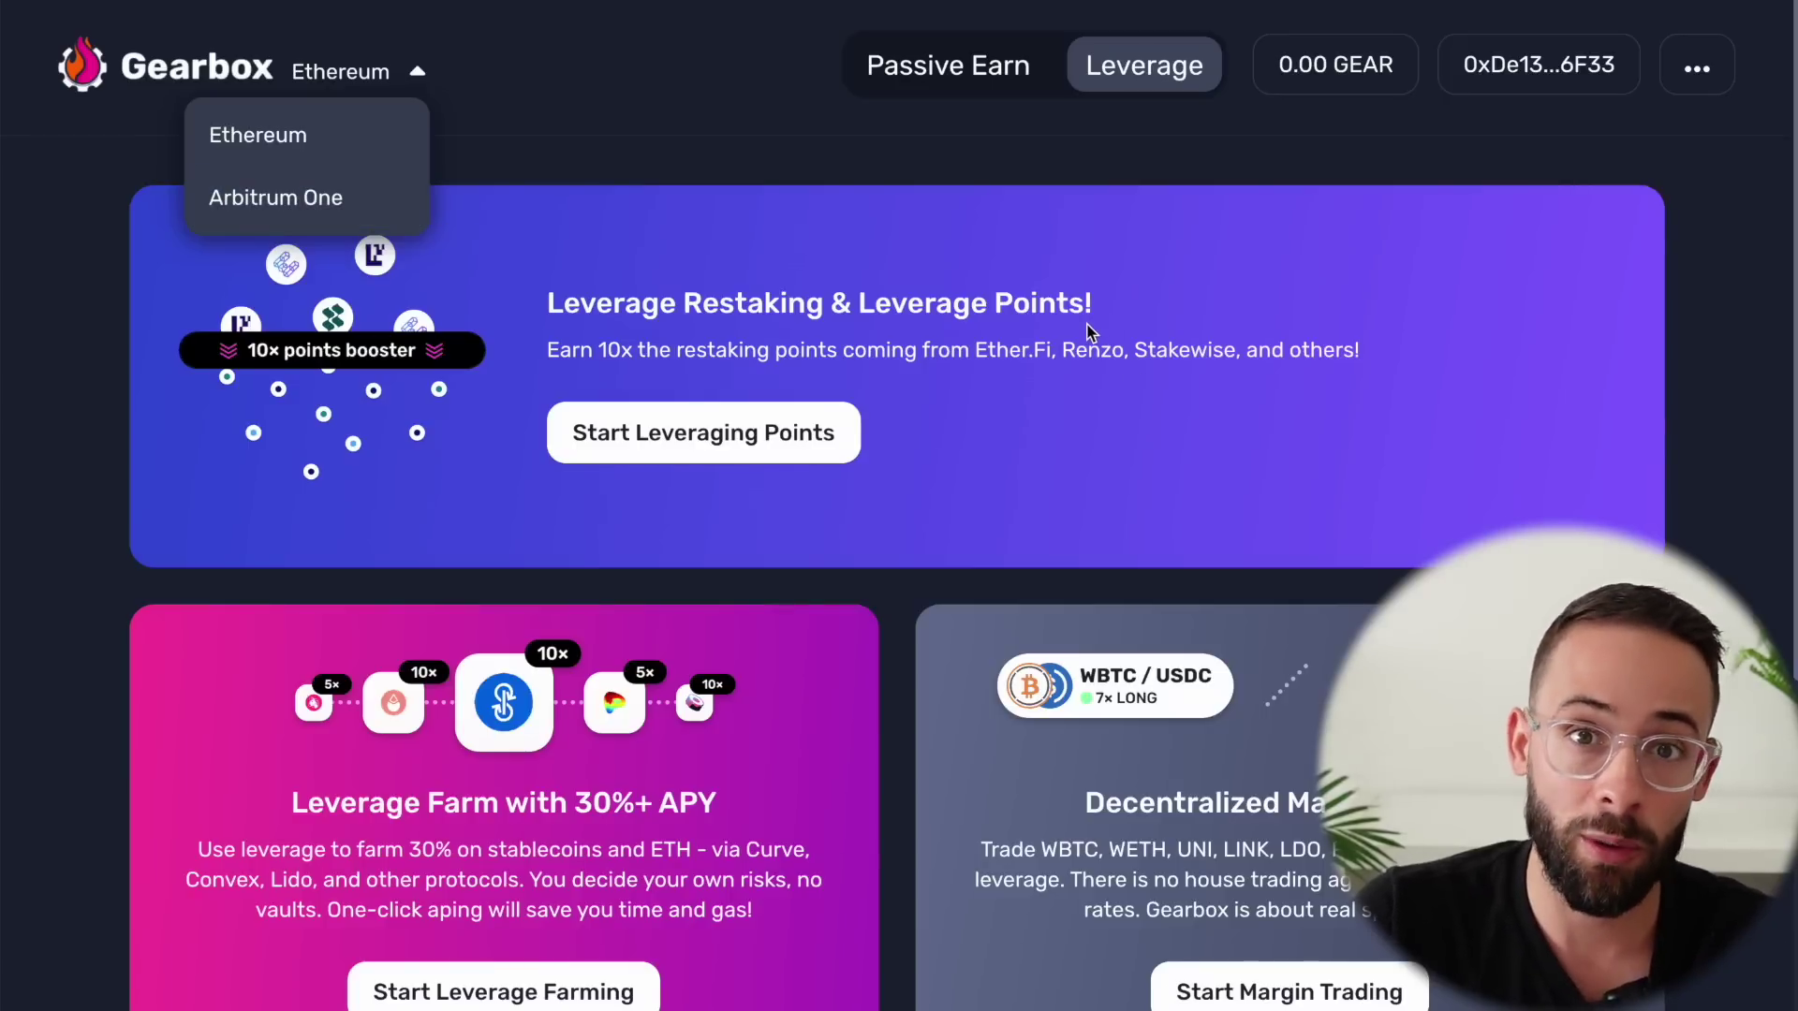
left_click(318, 218)
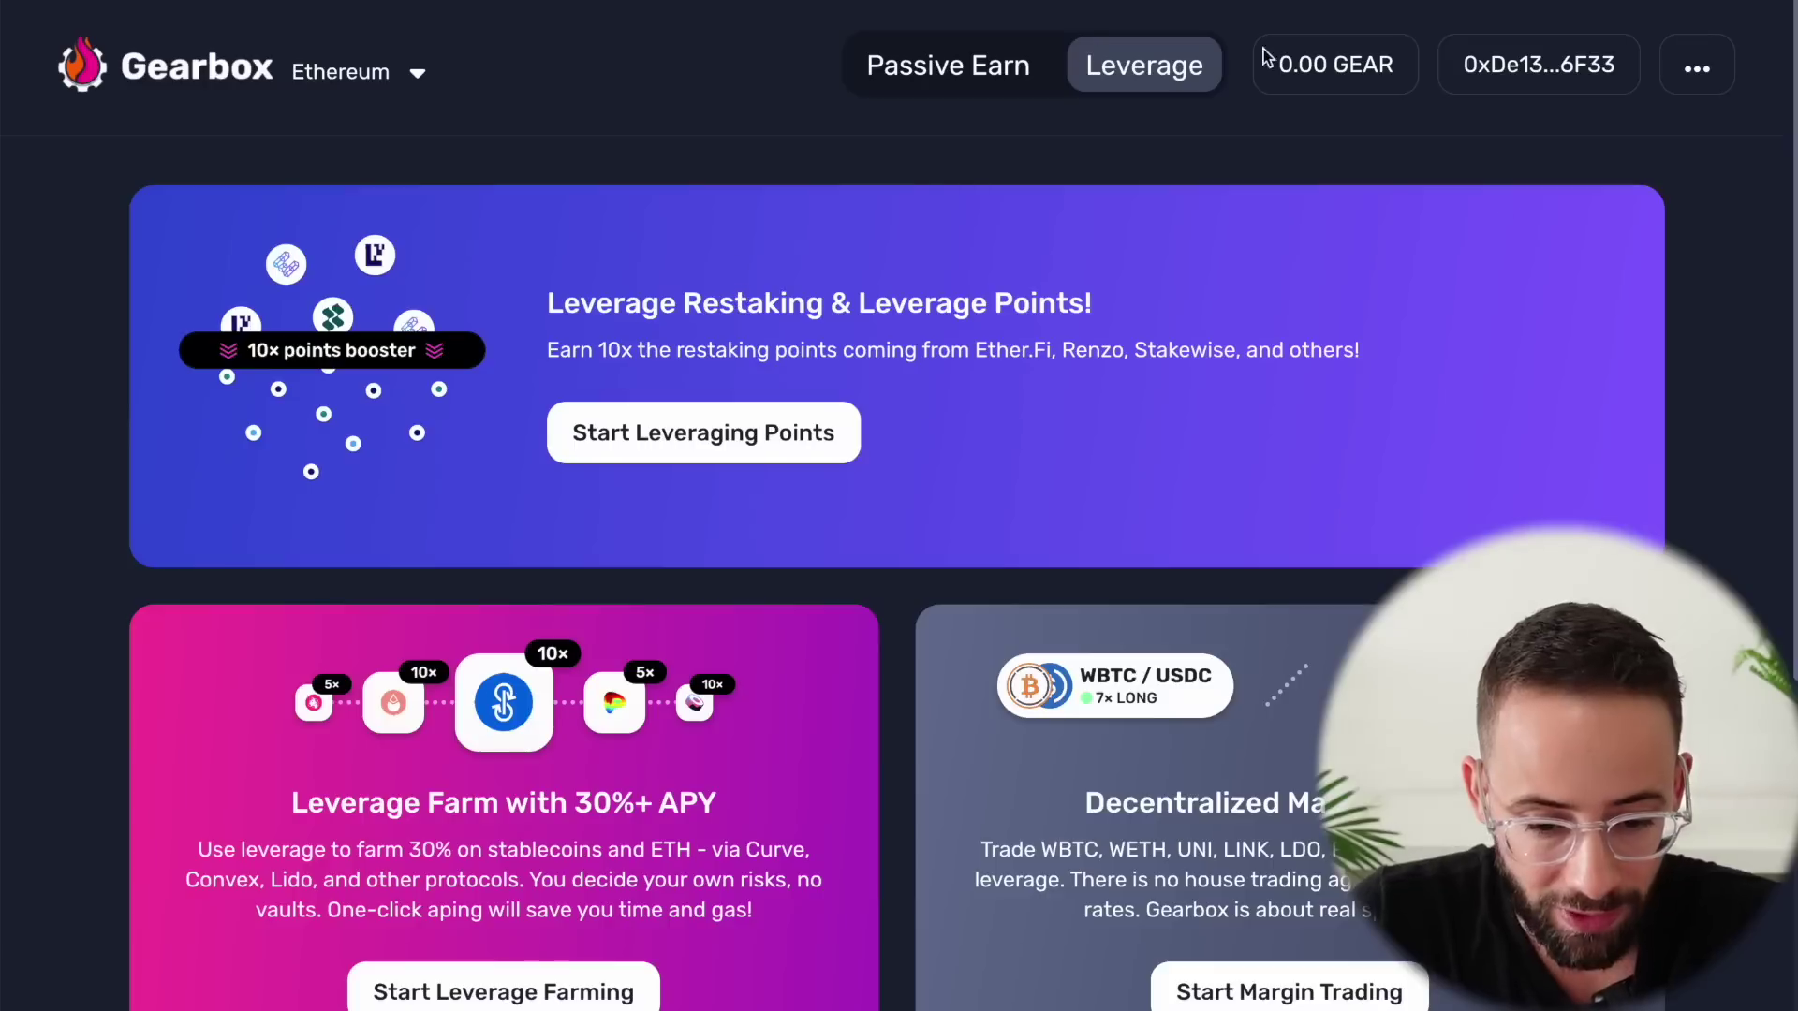